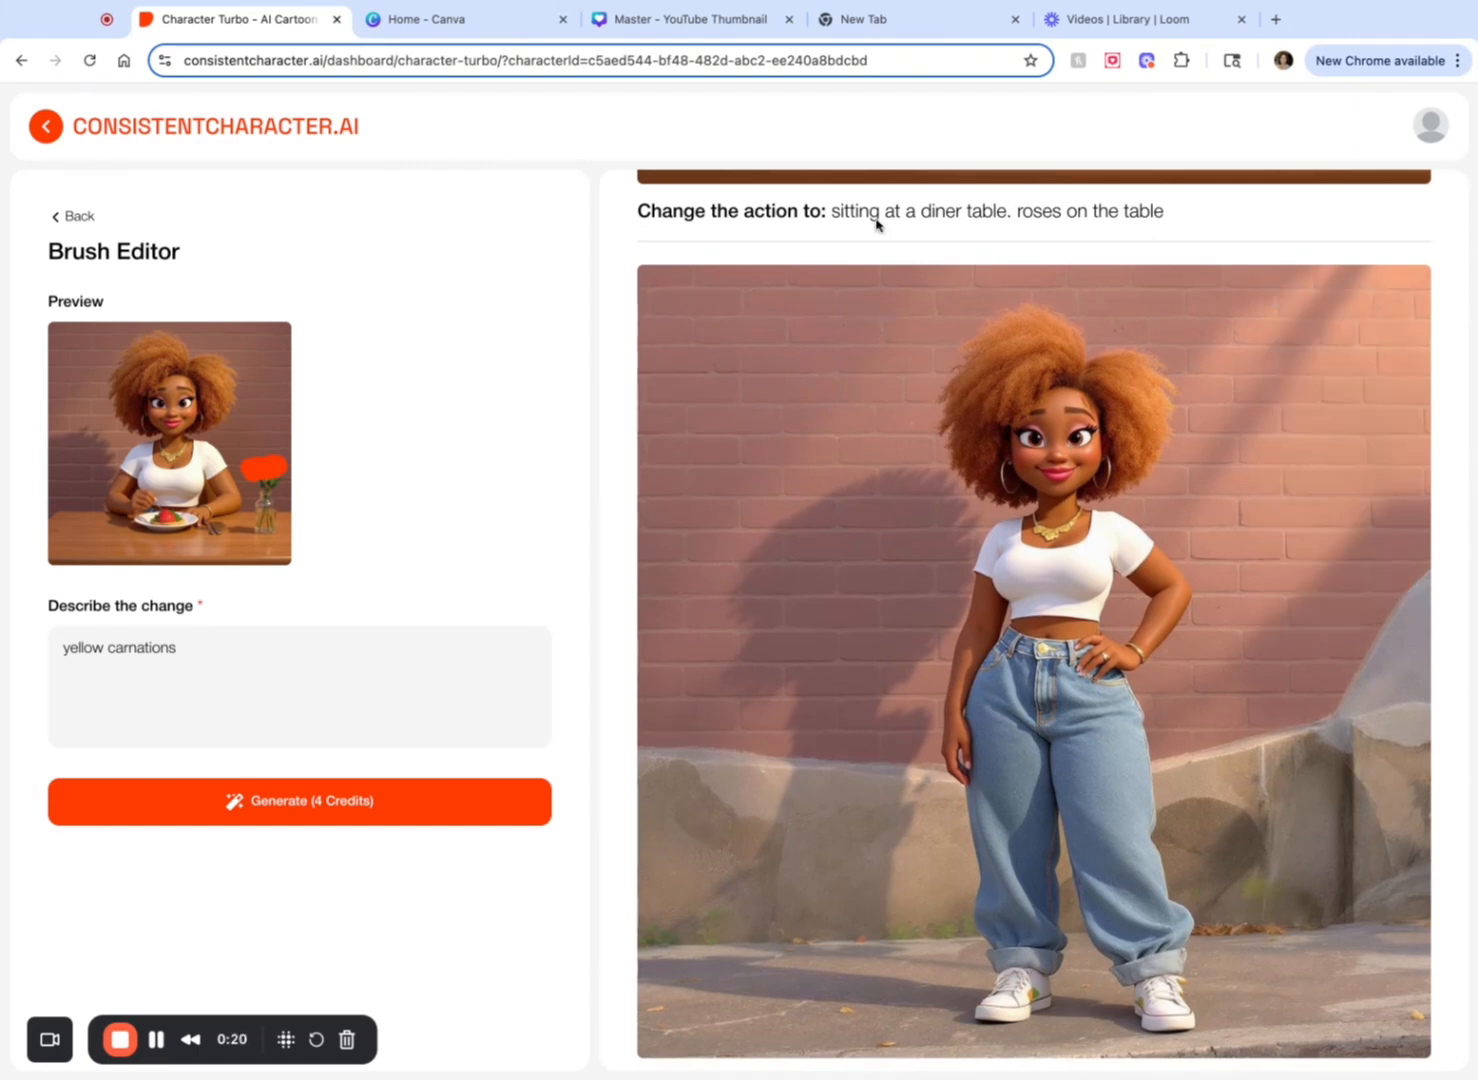
Step: Review the generated images of the standing character and the diner-table versions with red roses and yellow carnations
scroll(1076, 605, down, 1)
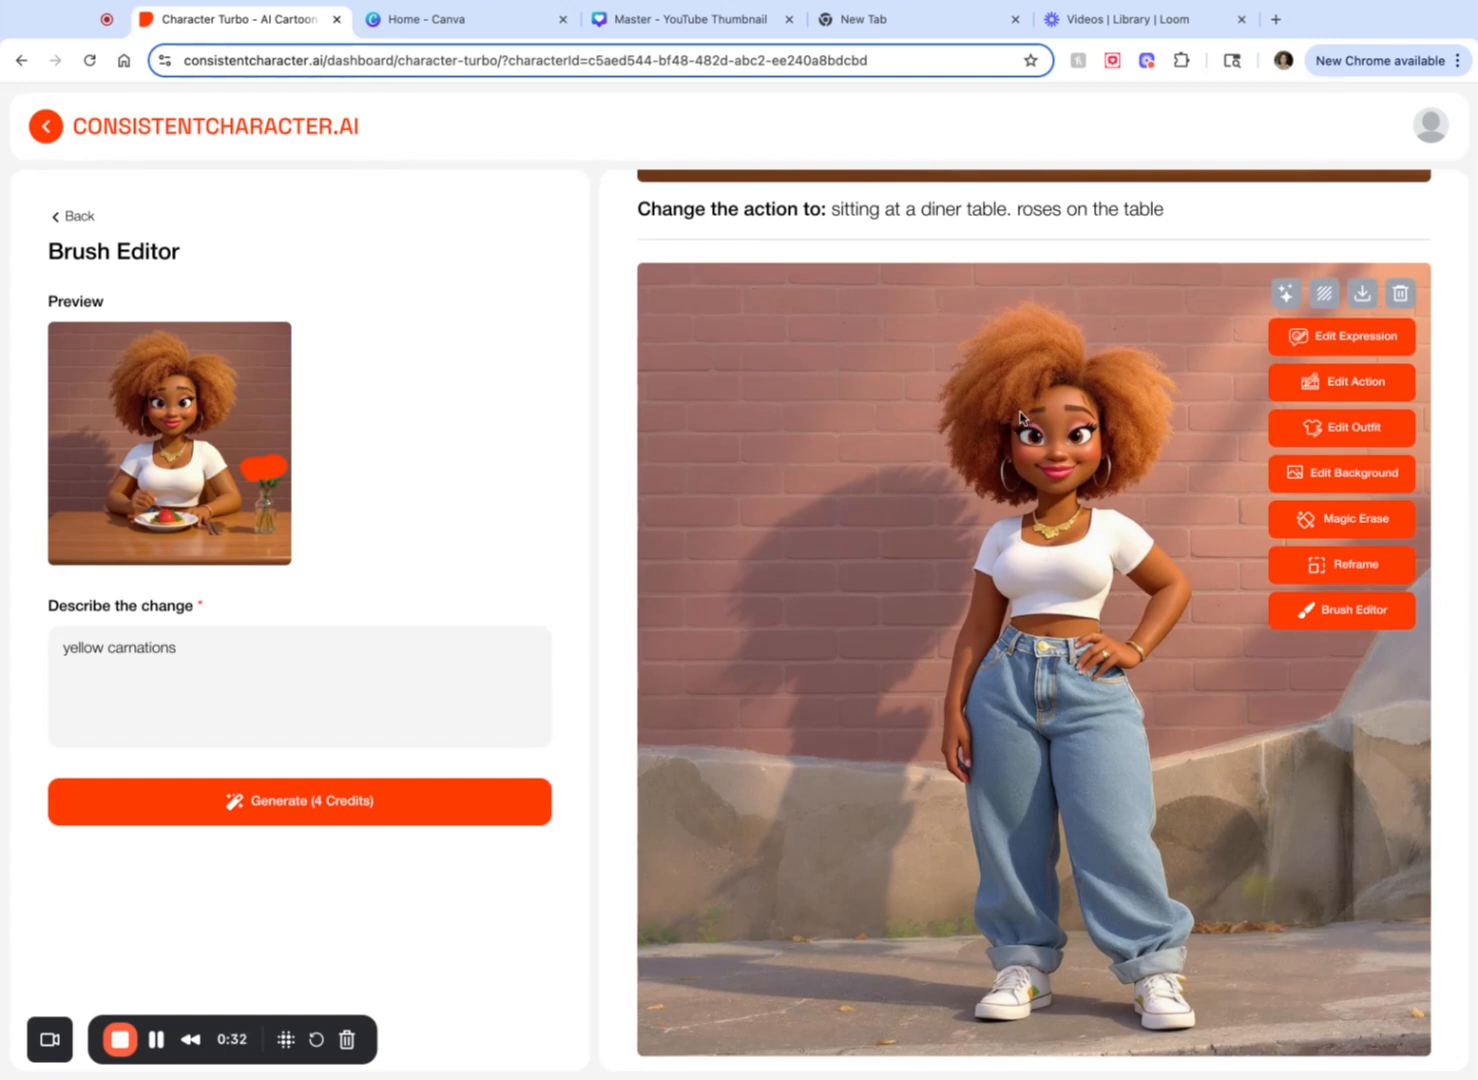
scroll(1035, 755, down, 1)
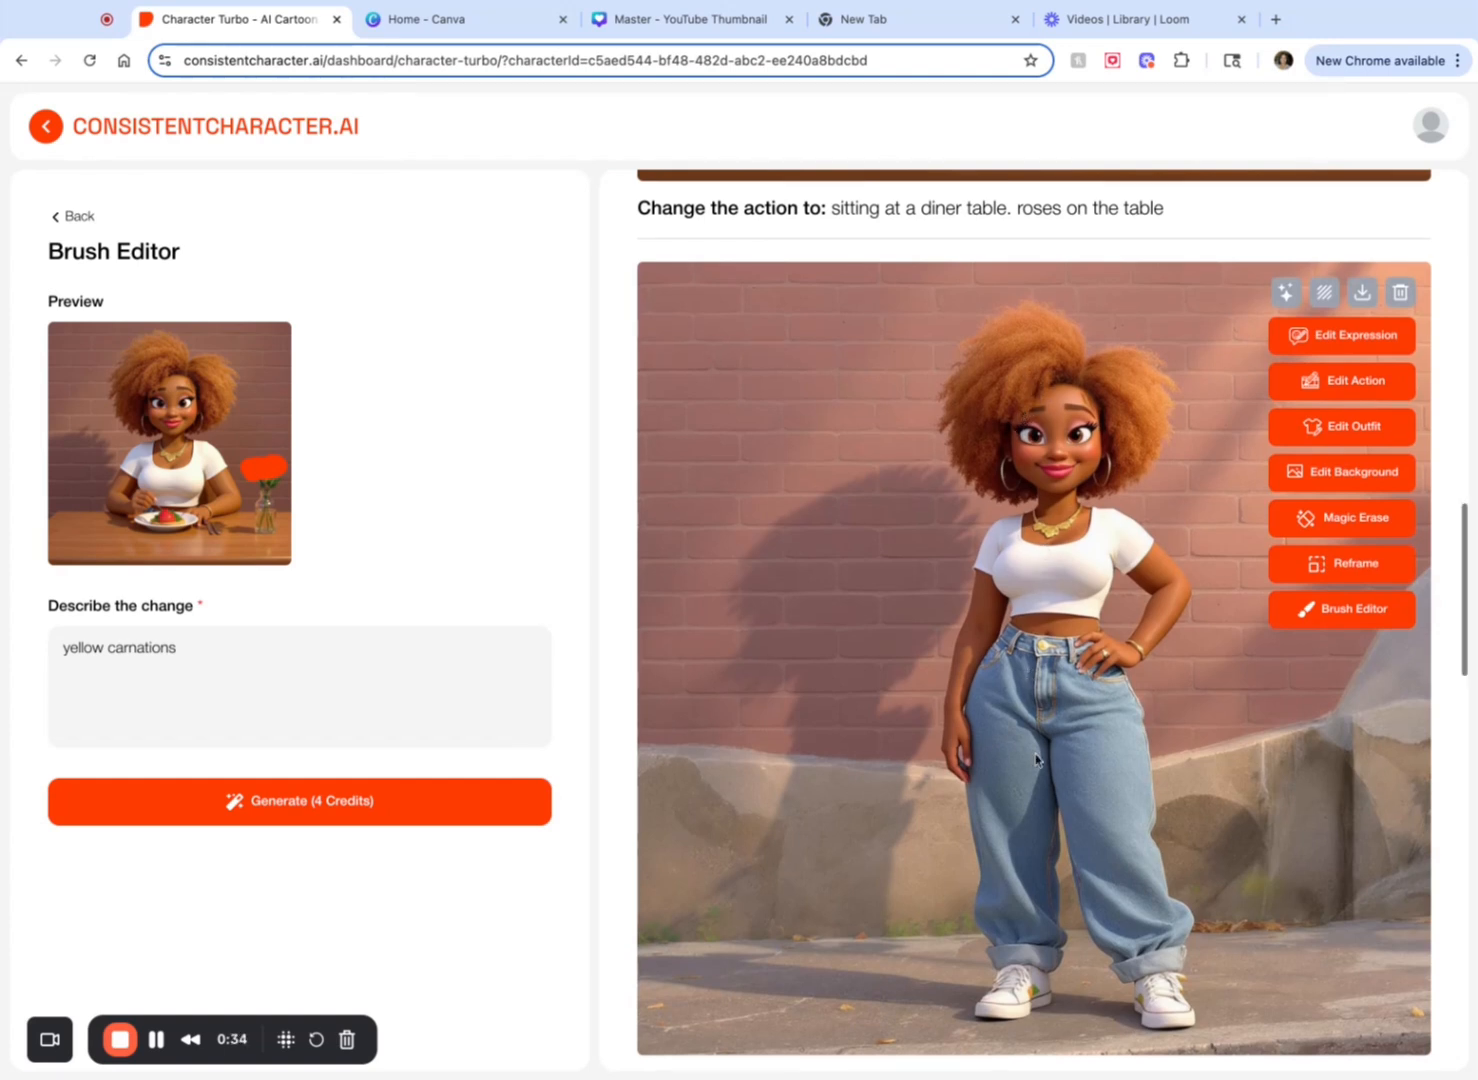
scroll(1035, 758, down, 2)
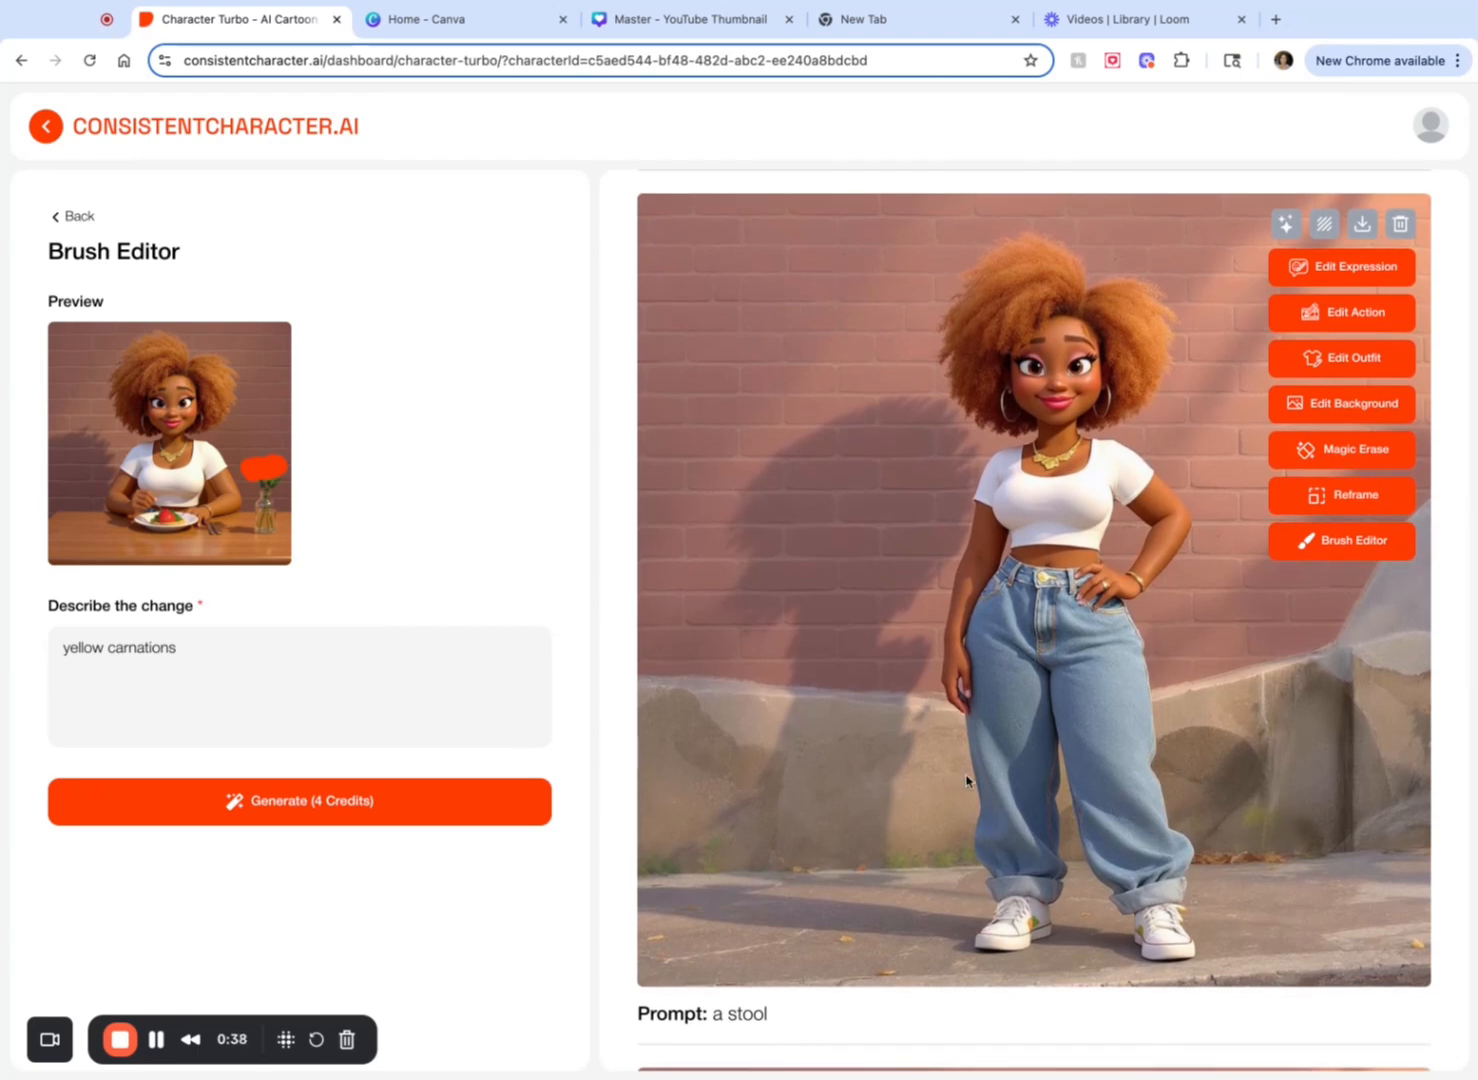
scroll(966, 781, up, 2)
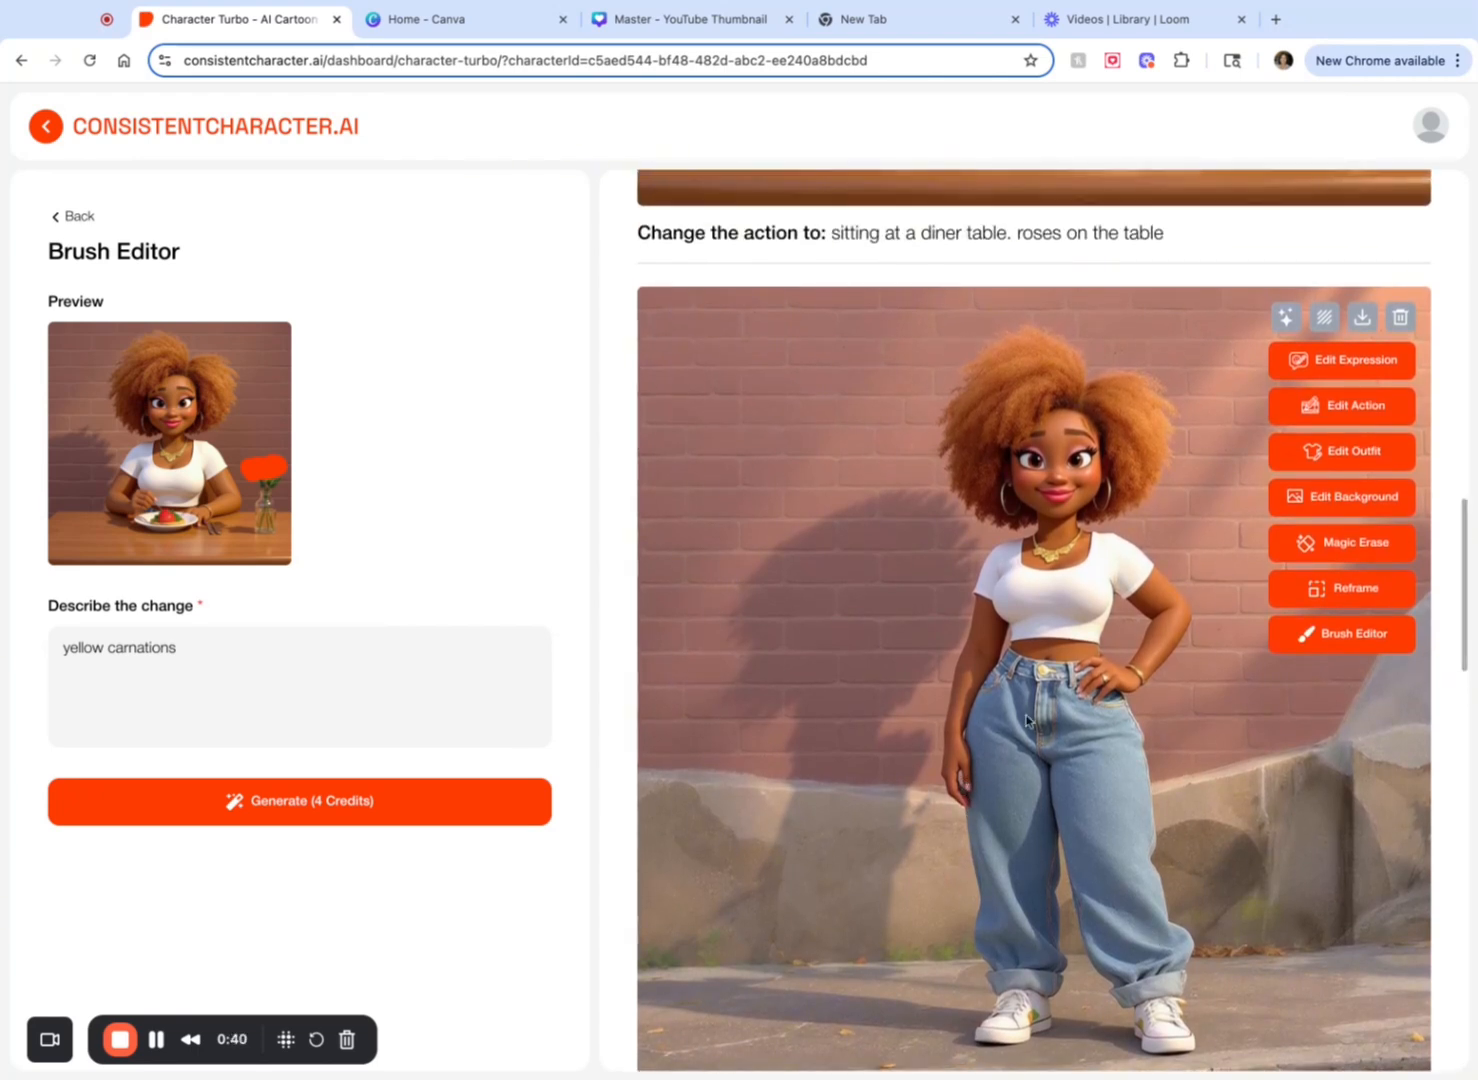
click(1335, 418)
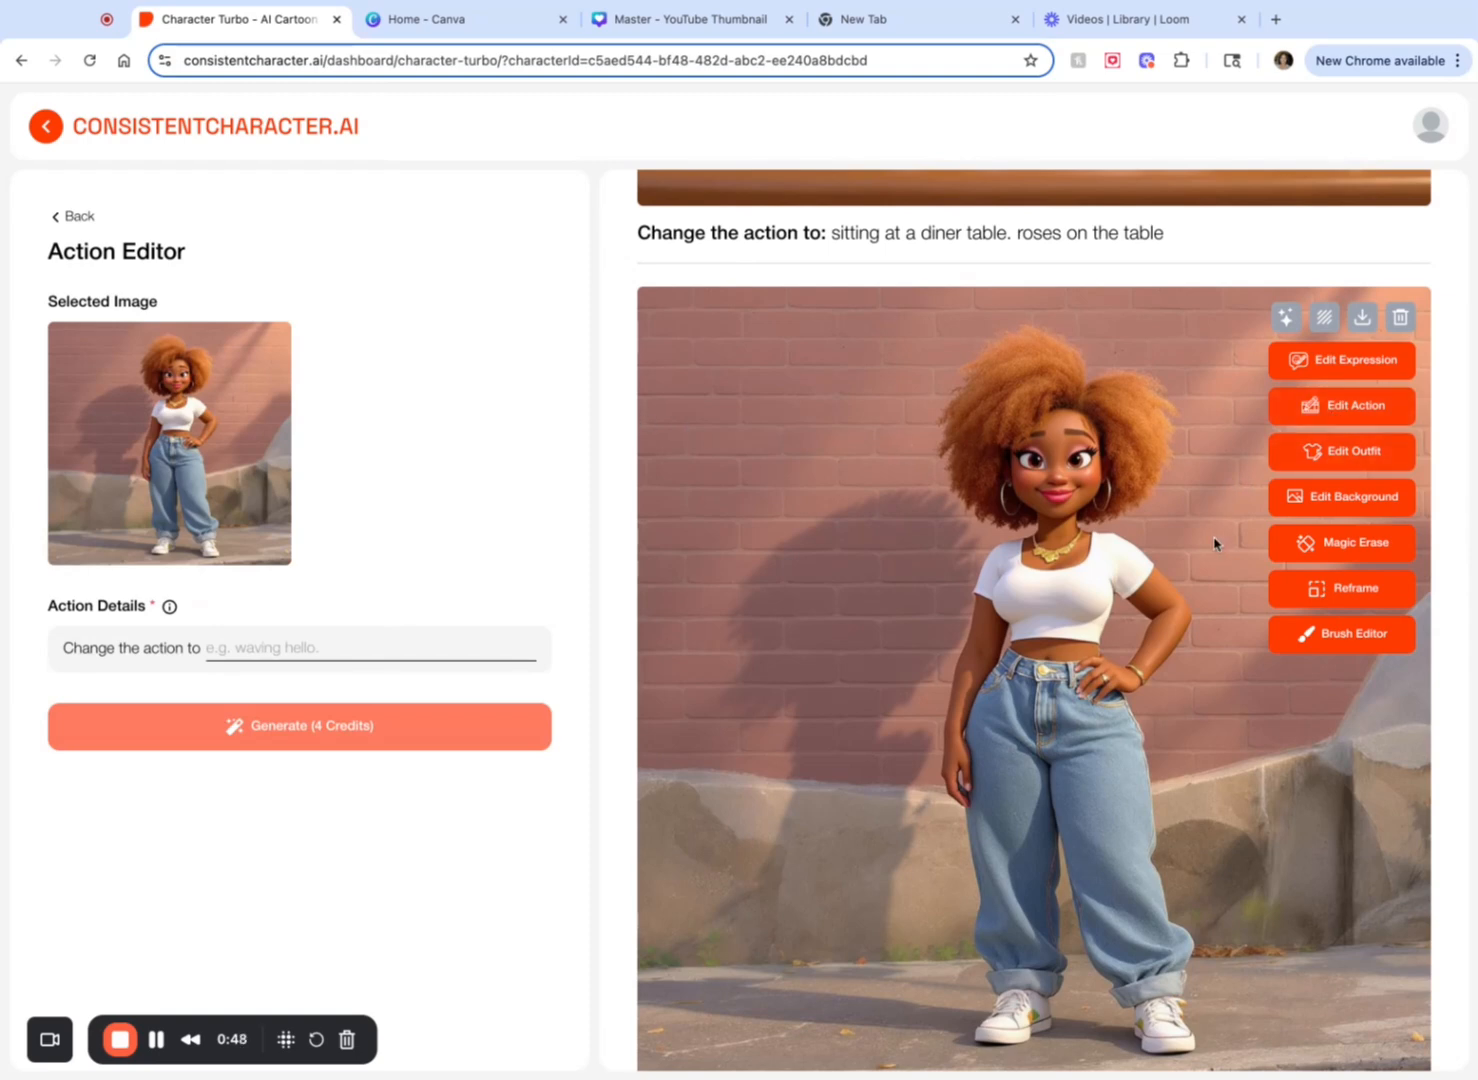
scroll(812, 606, up, 4)
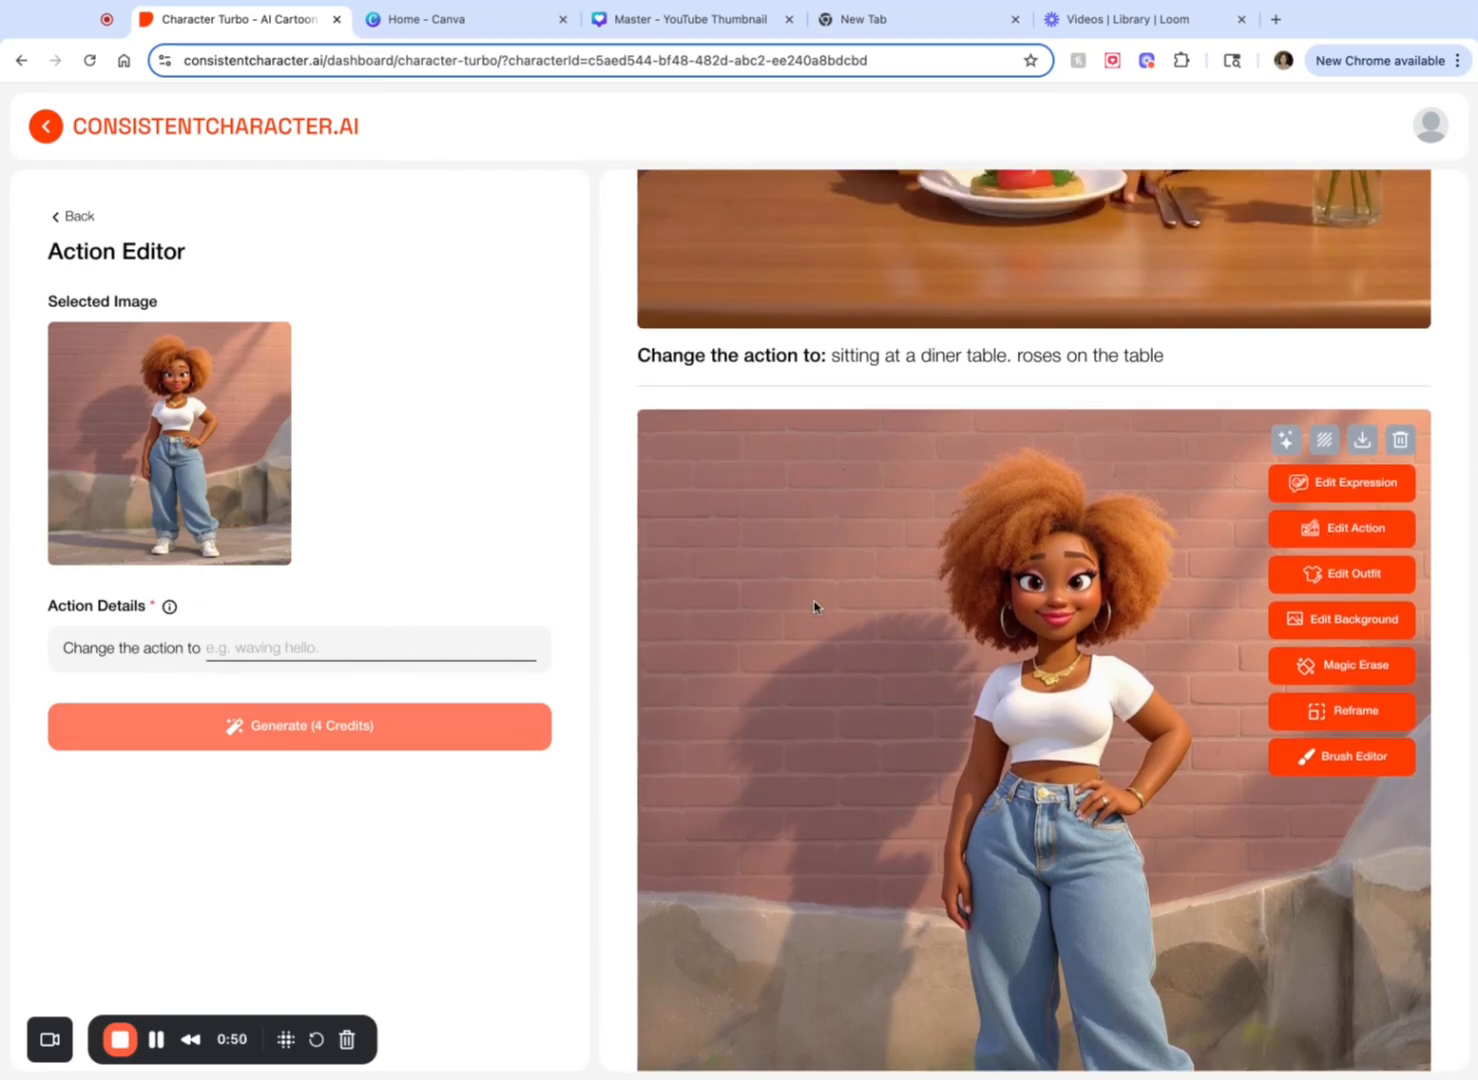
scroll(814, 606, up, 4)
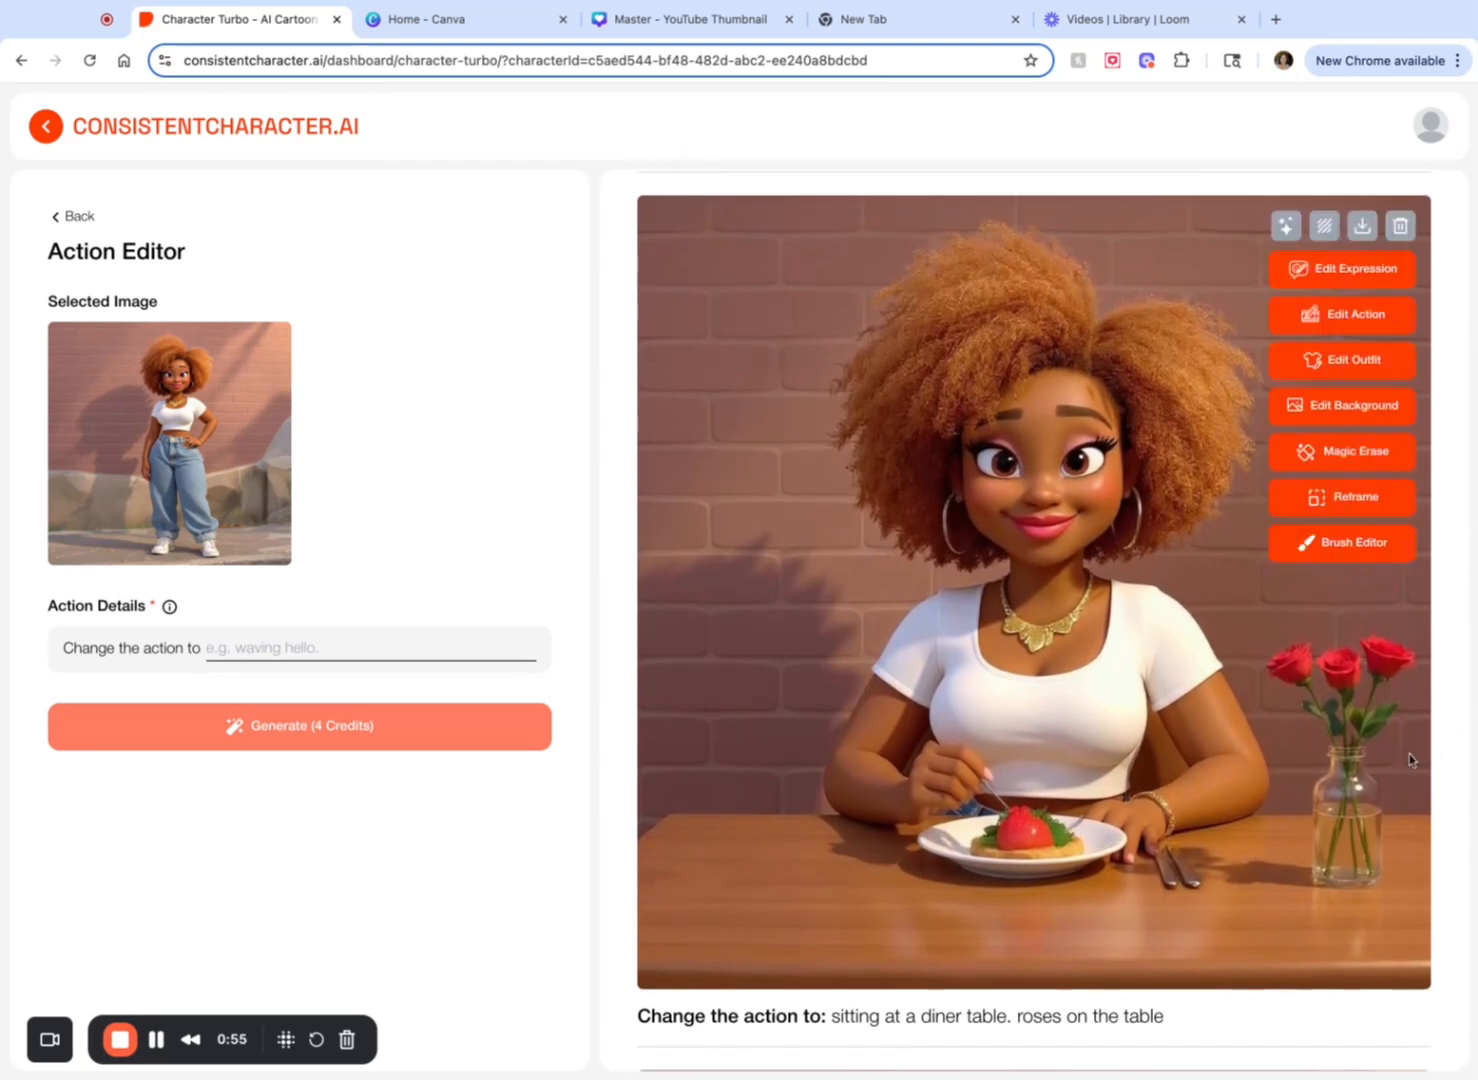
scroll(1330, 722, down, 1)
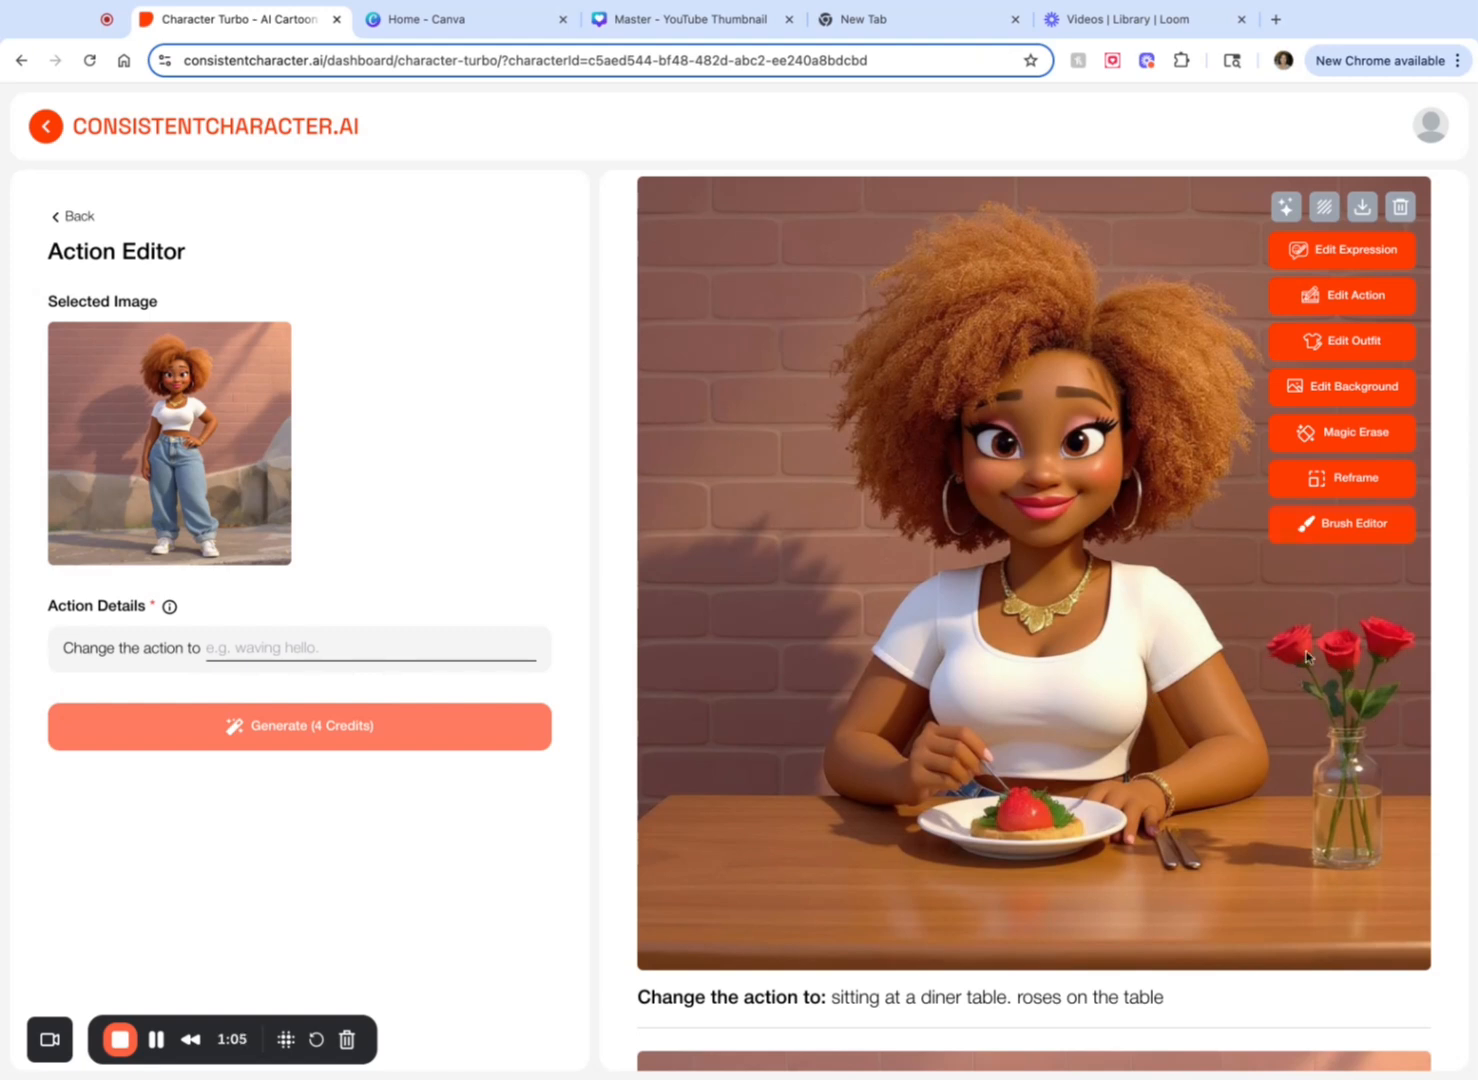
scroll(1220, 687, up, 8)
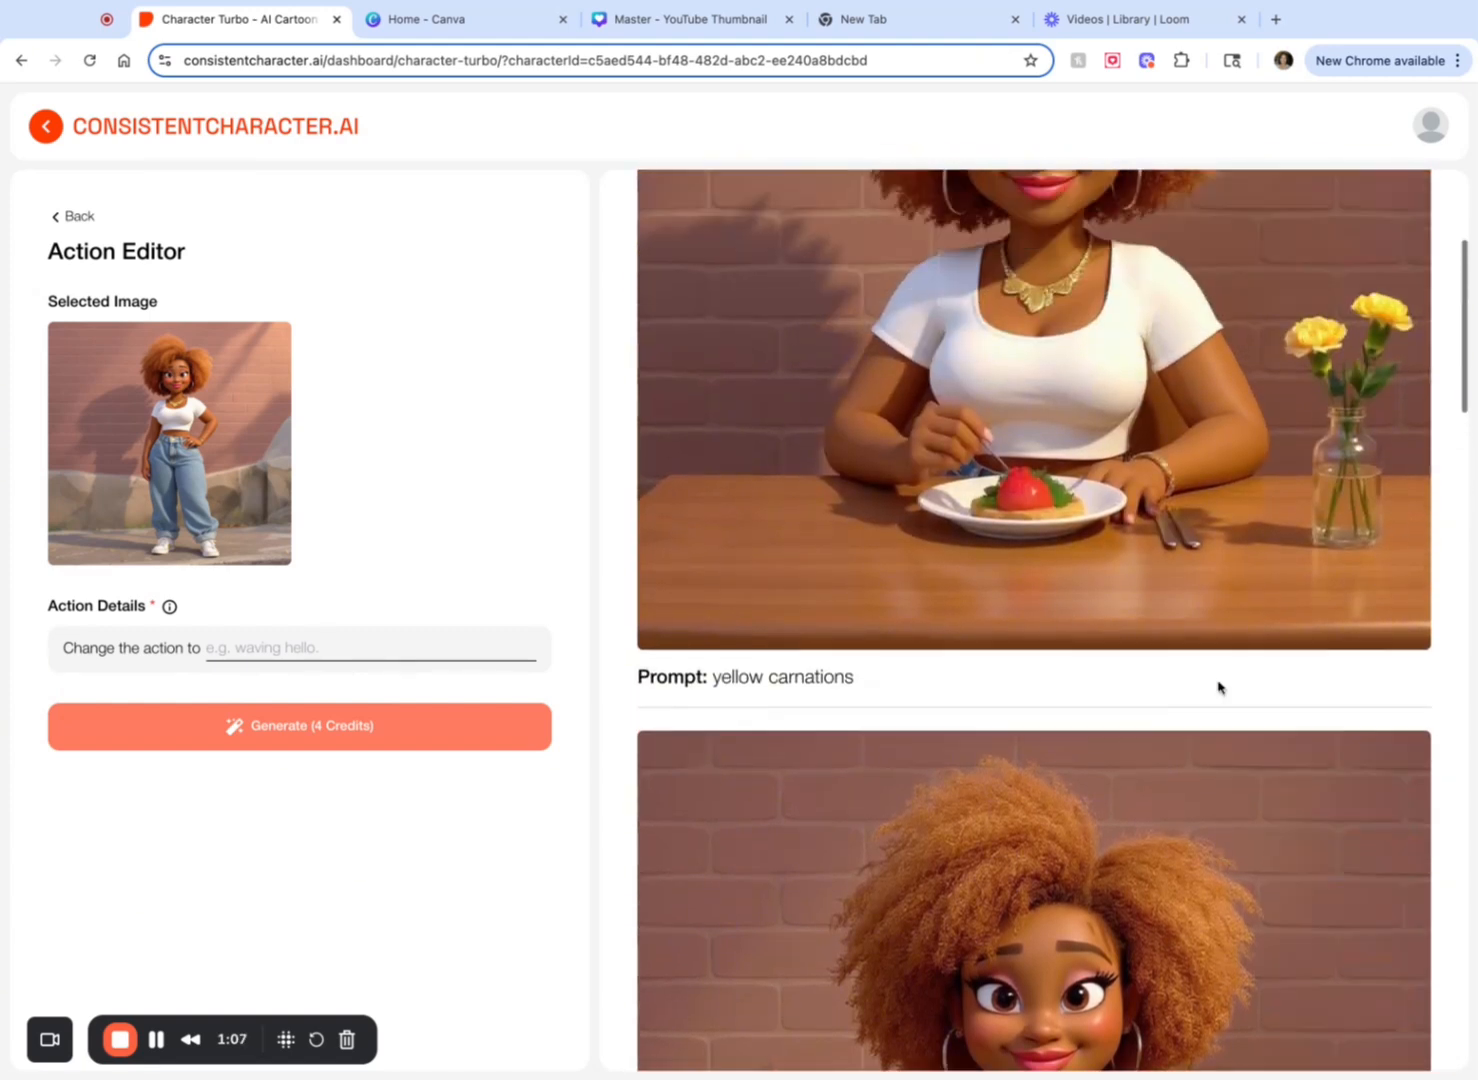
scroll(1282, 610, up, 2)
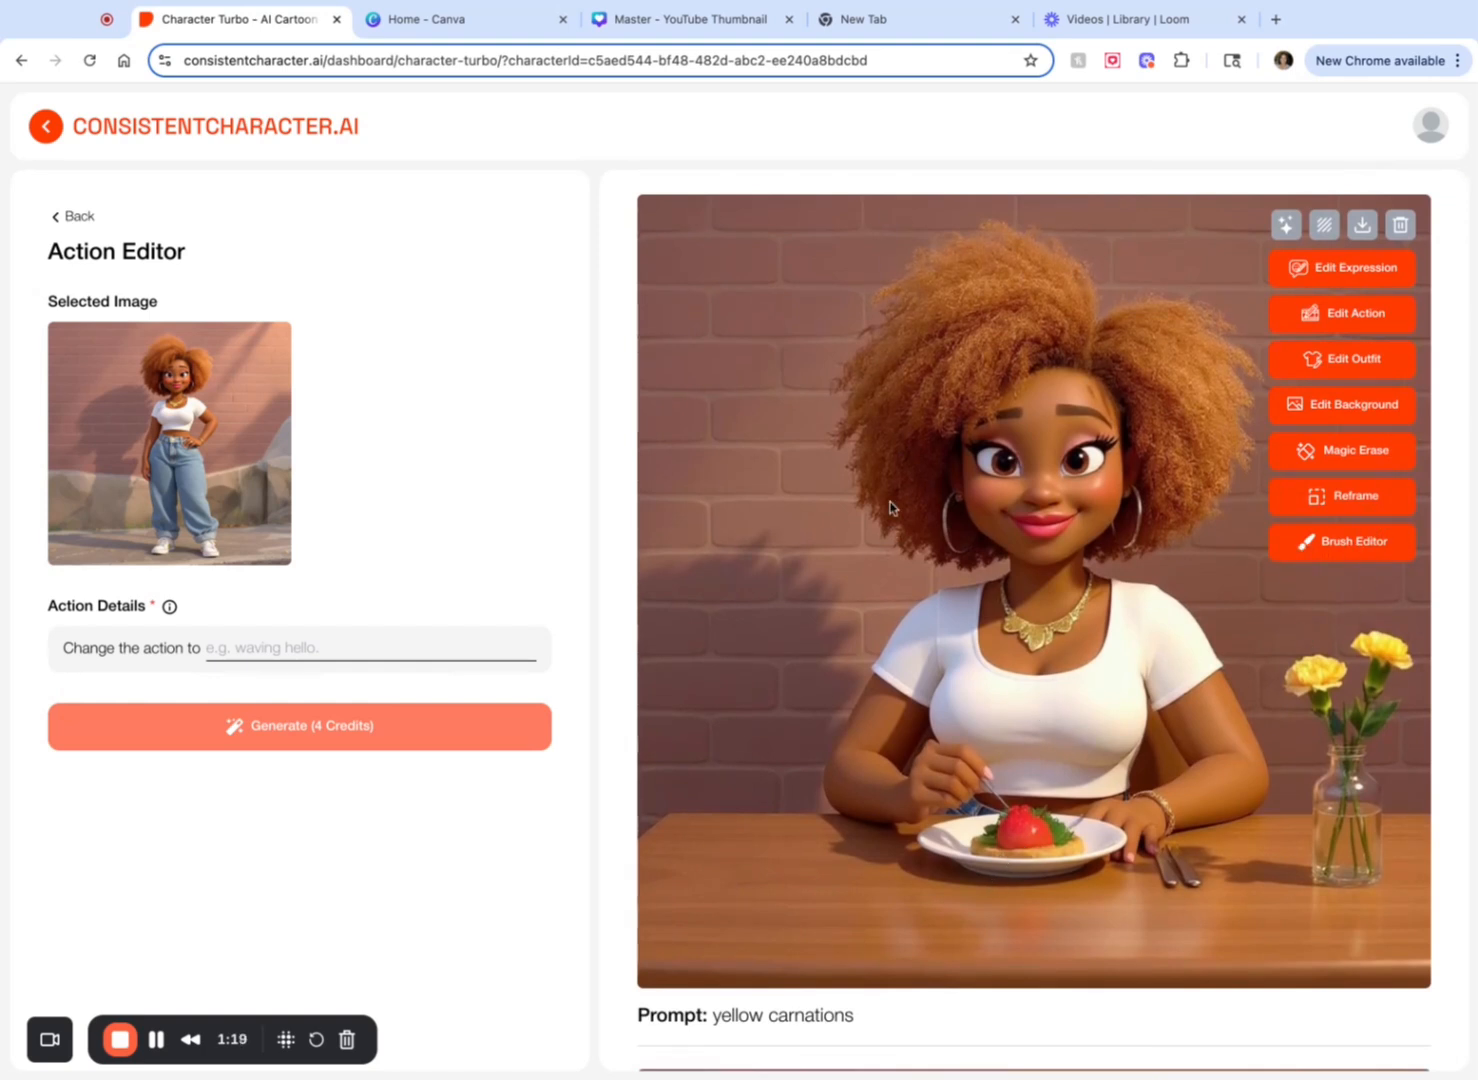
Step: Mask the food on the plate in the yellow carnations image and generate "a piece of pizza" in its place
click(1346, 546)
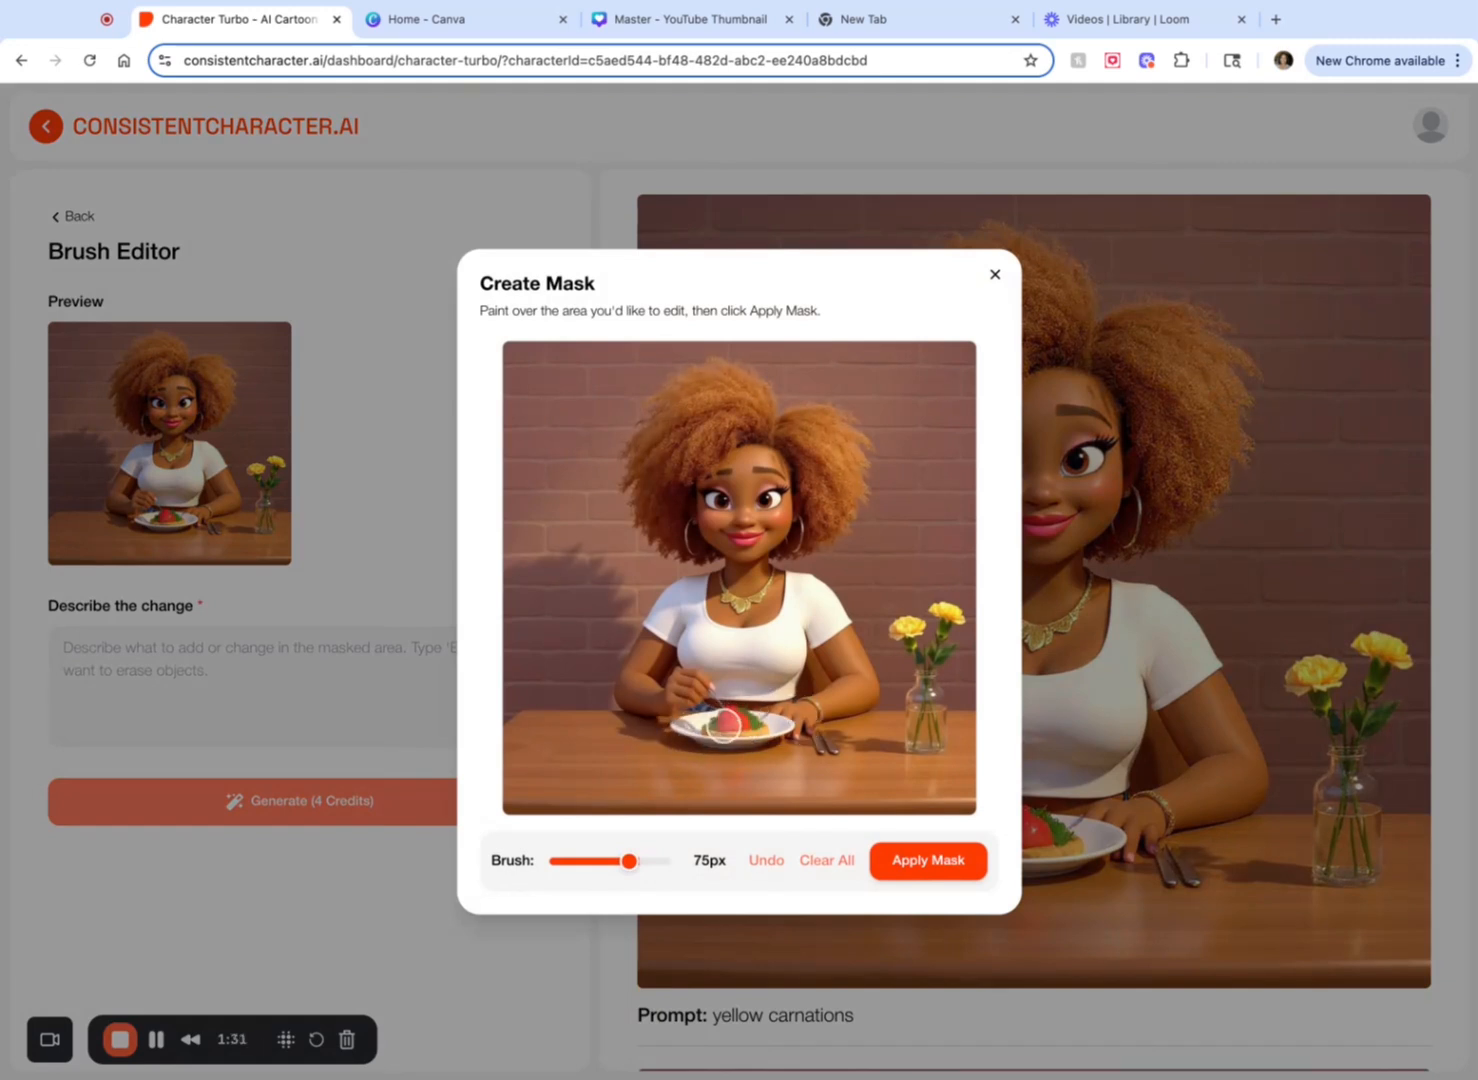
mouse_move(716, 727)
mouse_down()
mouse_move(756, 725)
mouse_move(736, 721)
mouse_up()
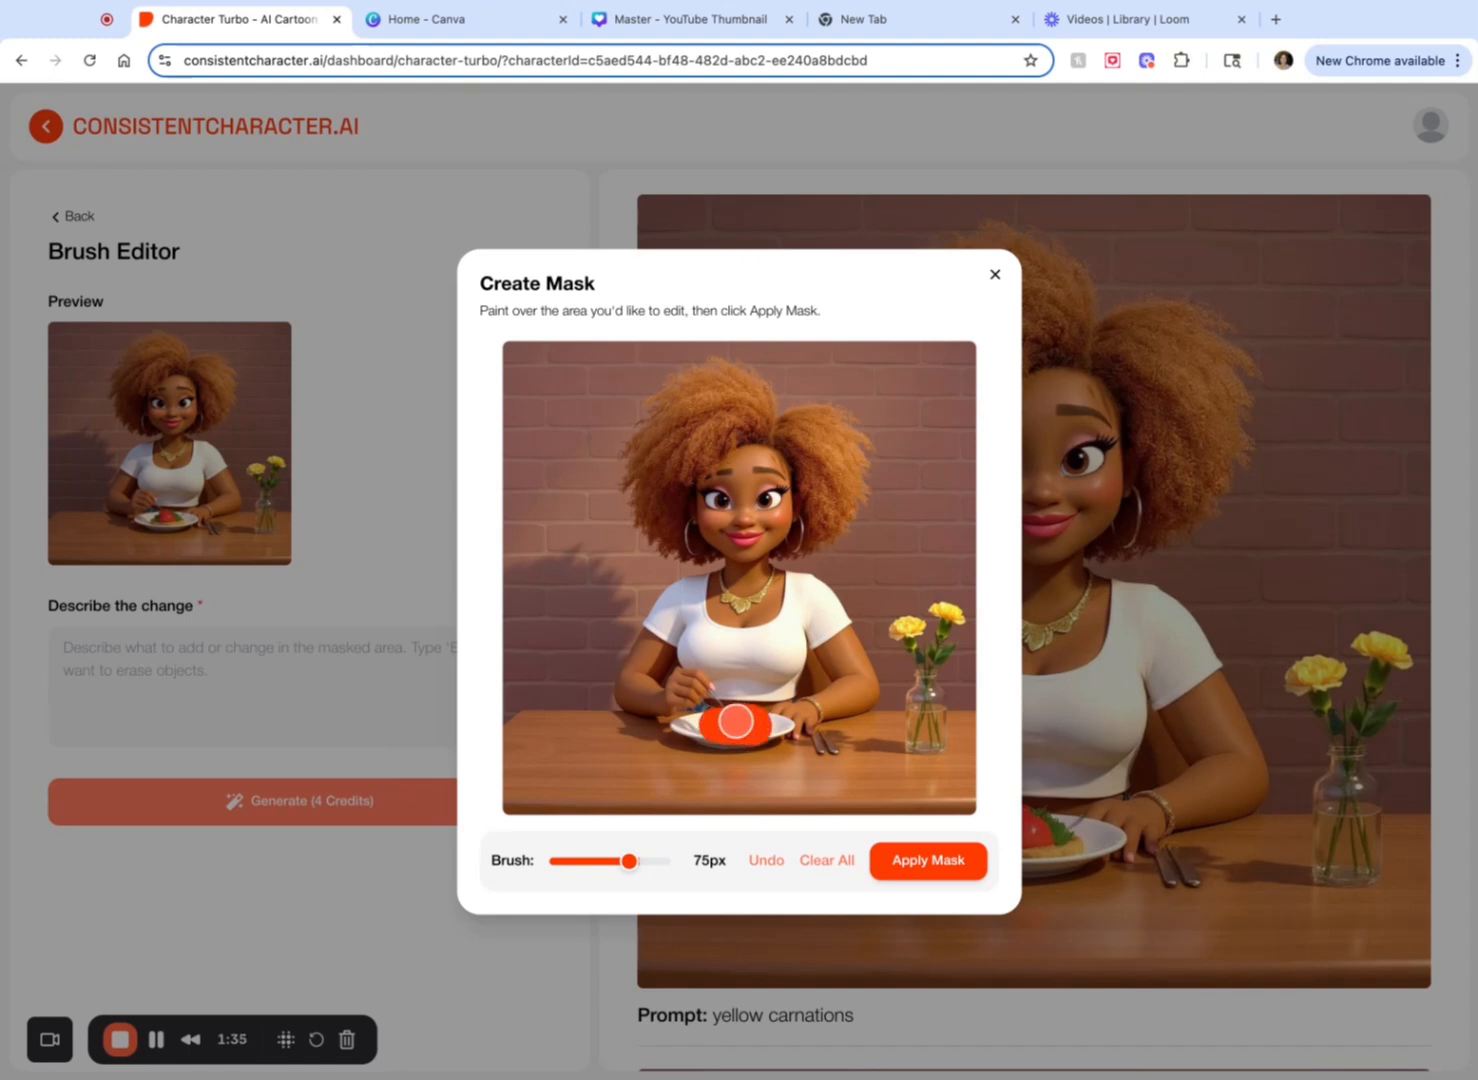
mouse_move(628, 861)
mouse_down()
mouse_move(592, 866)
mouse_move(622, 861)
mouse_up()
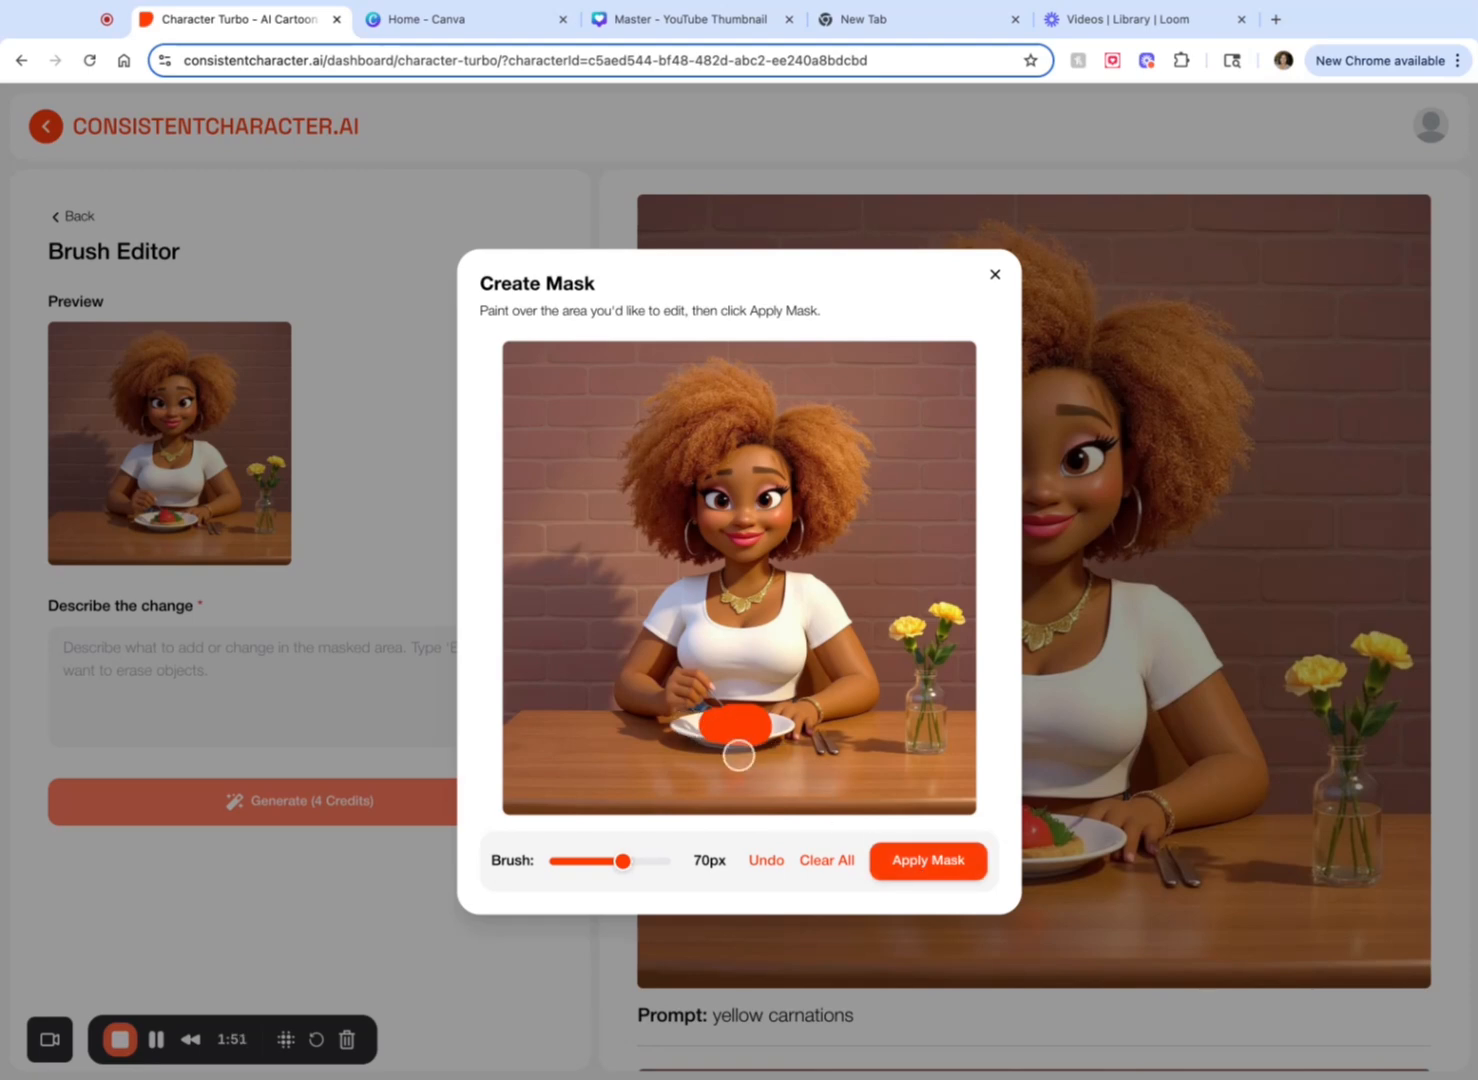
click(915, 864)
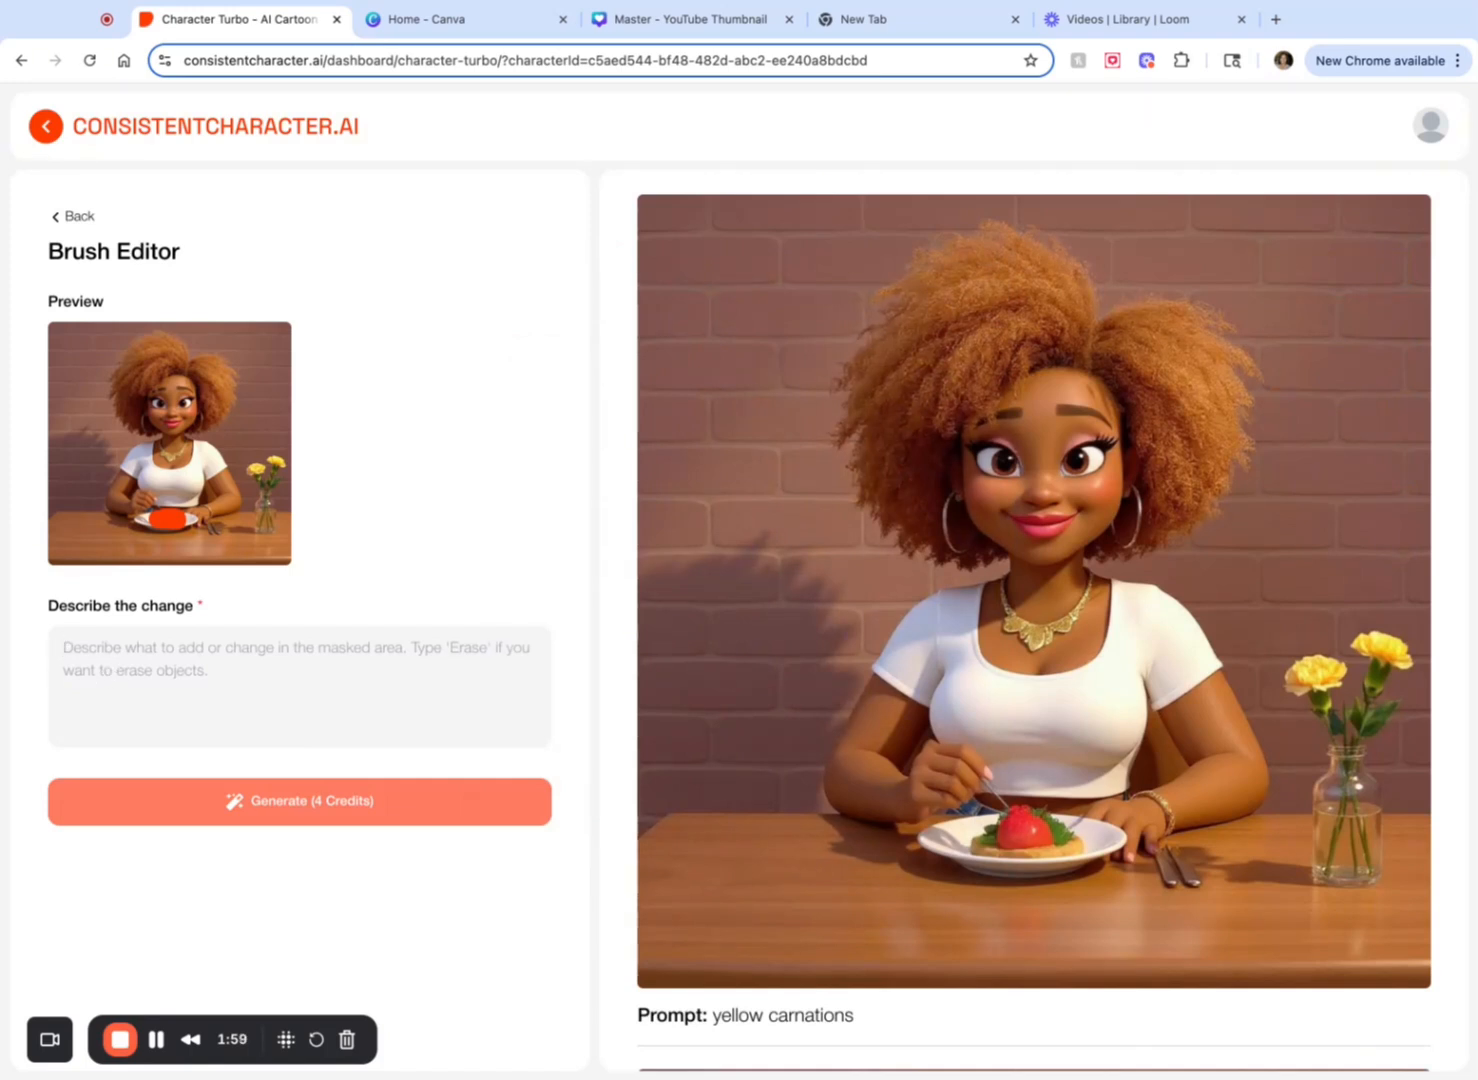
text(a piece of pizza)
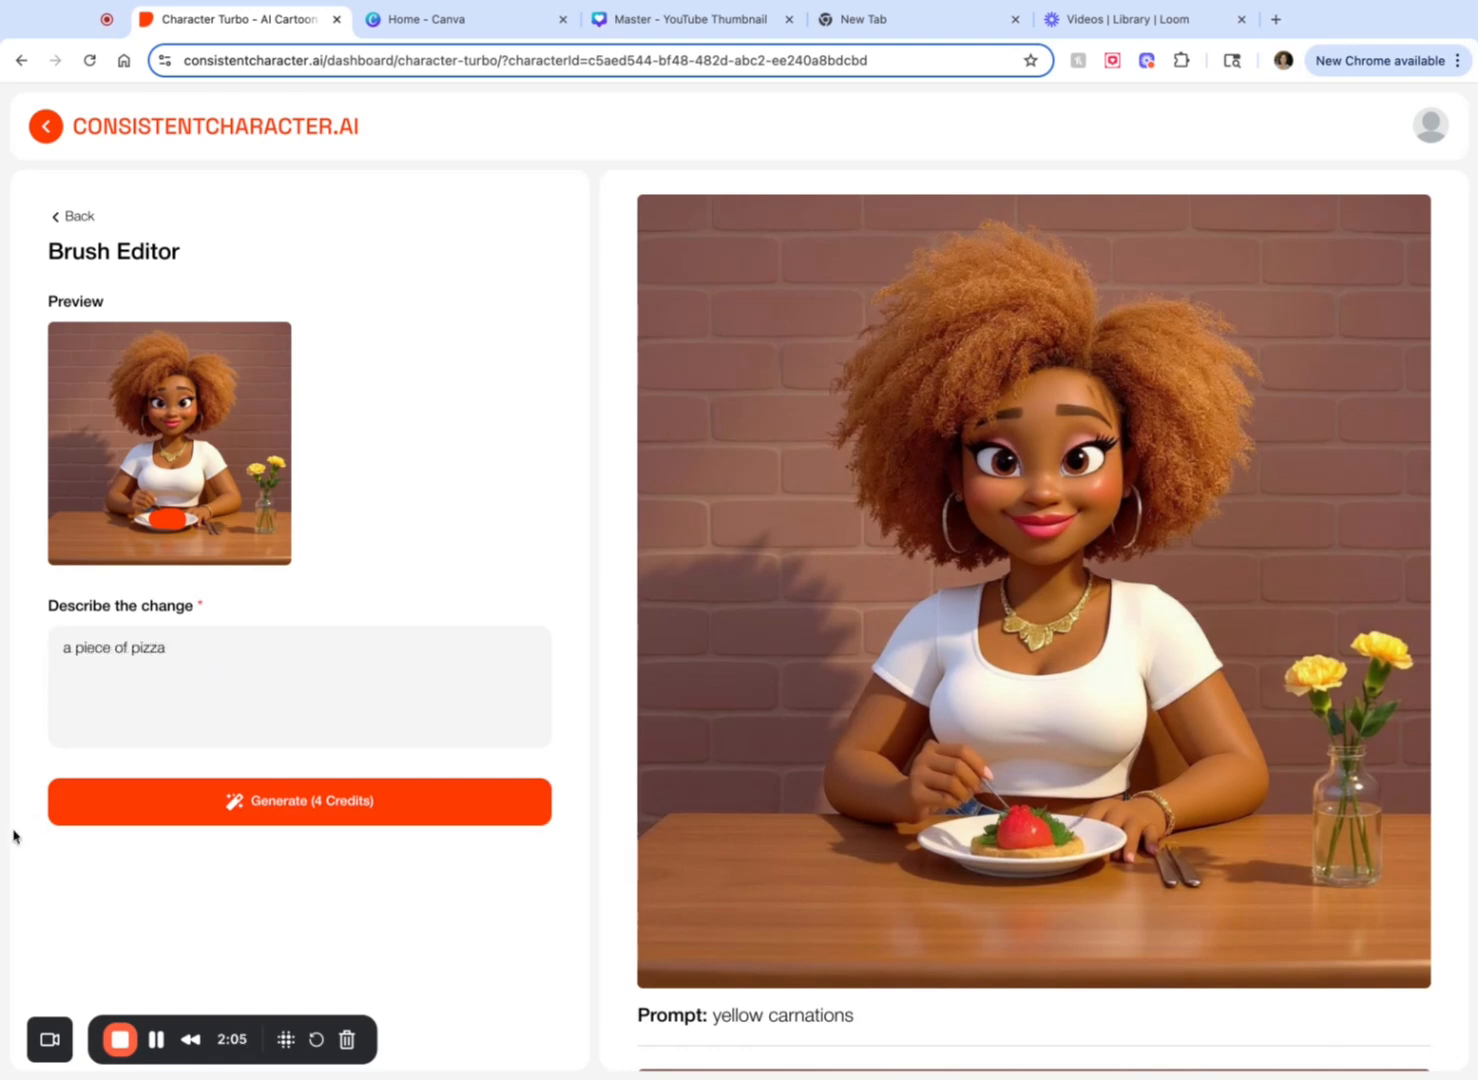
click(237, 812)
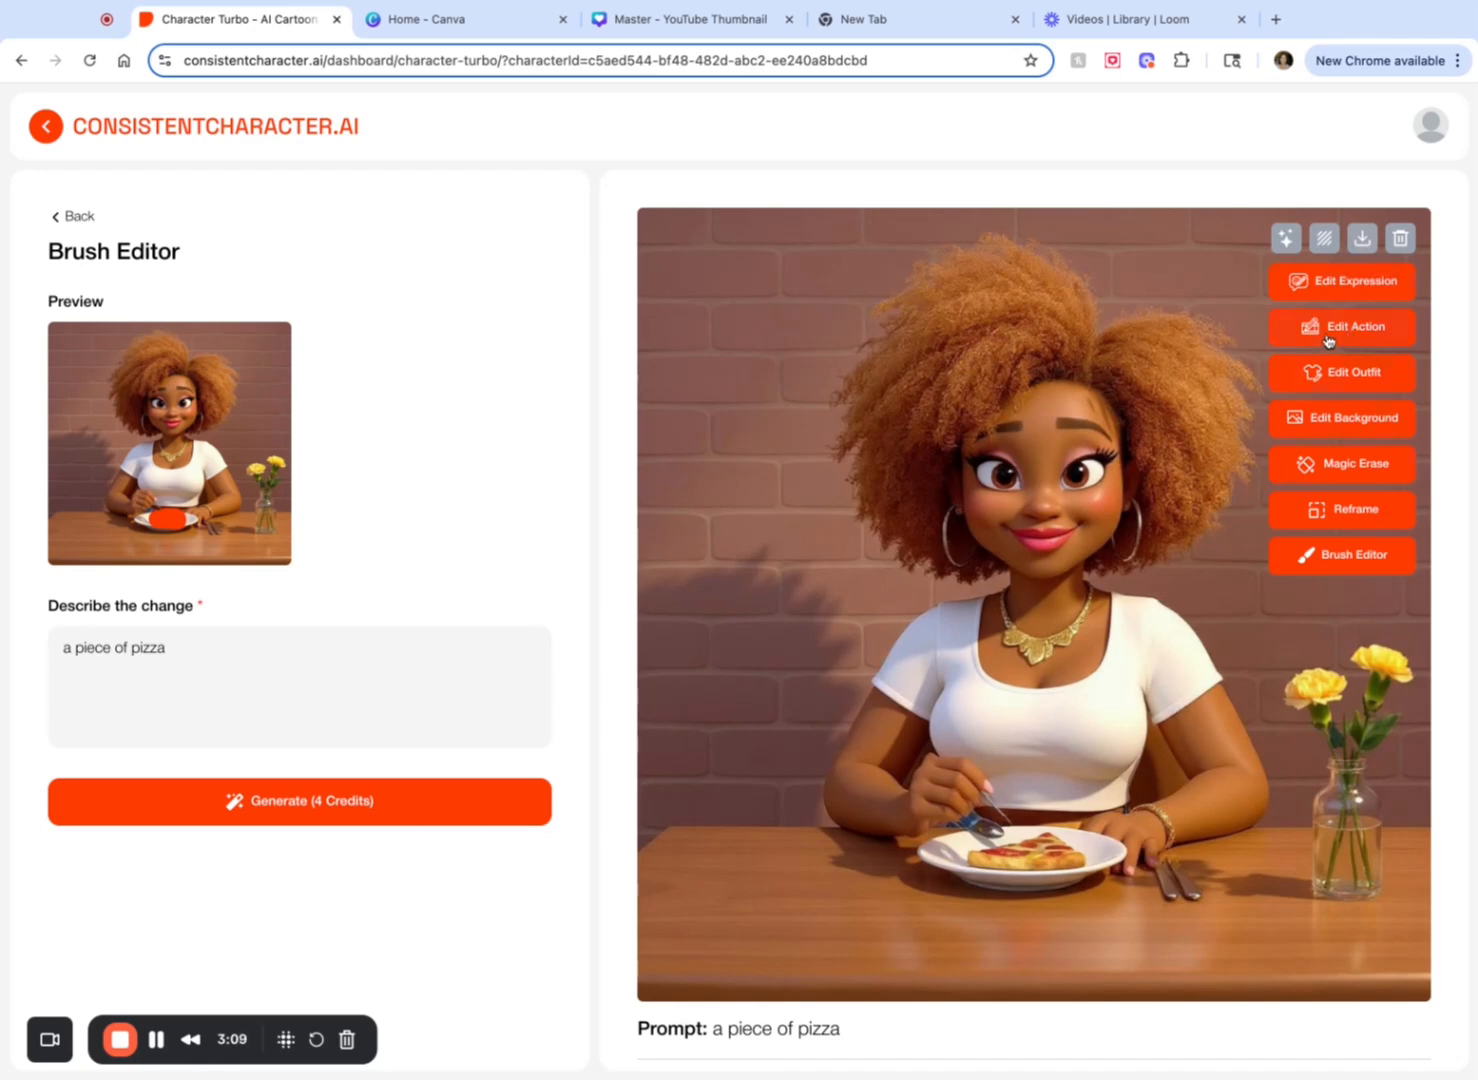
Step: Generate a new action for the standing character against the brick wall: "standing on the sidewalk with her pet yorkie"
scroll(1210, 684, down, 20)
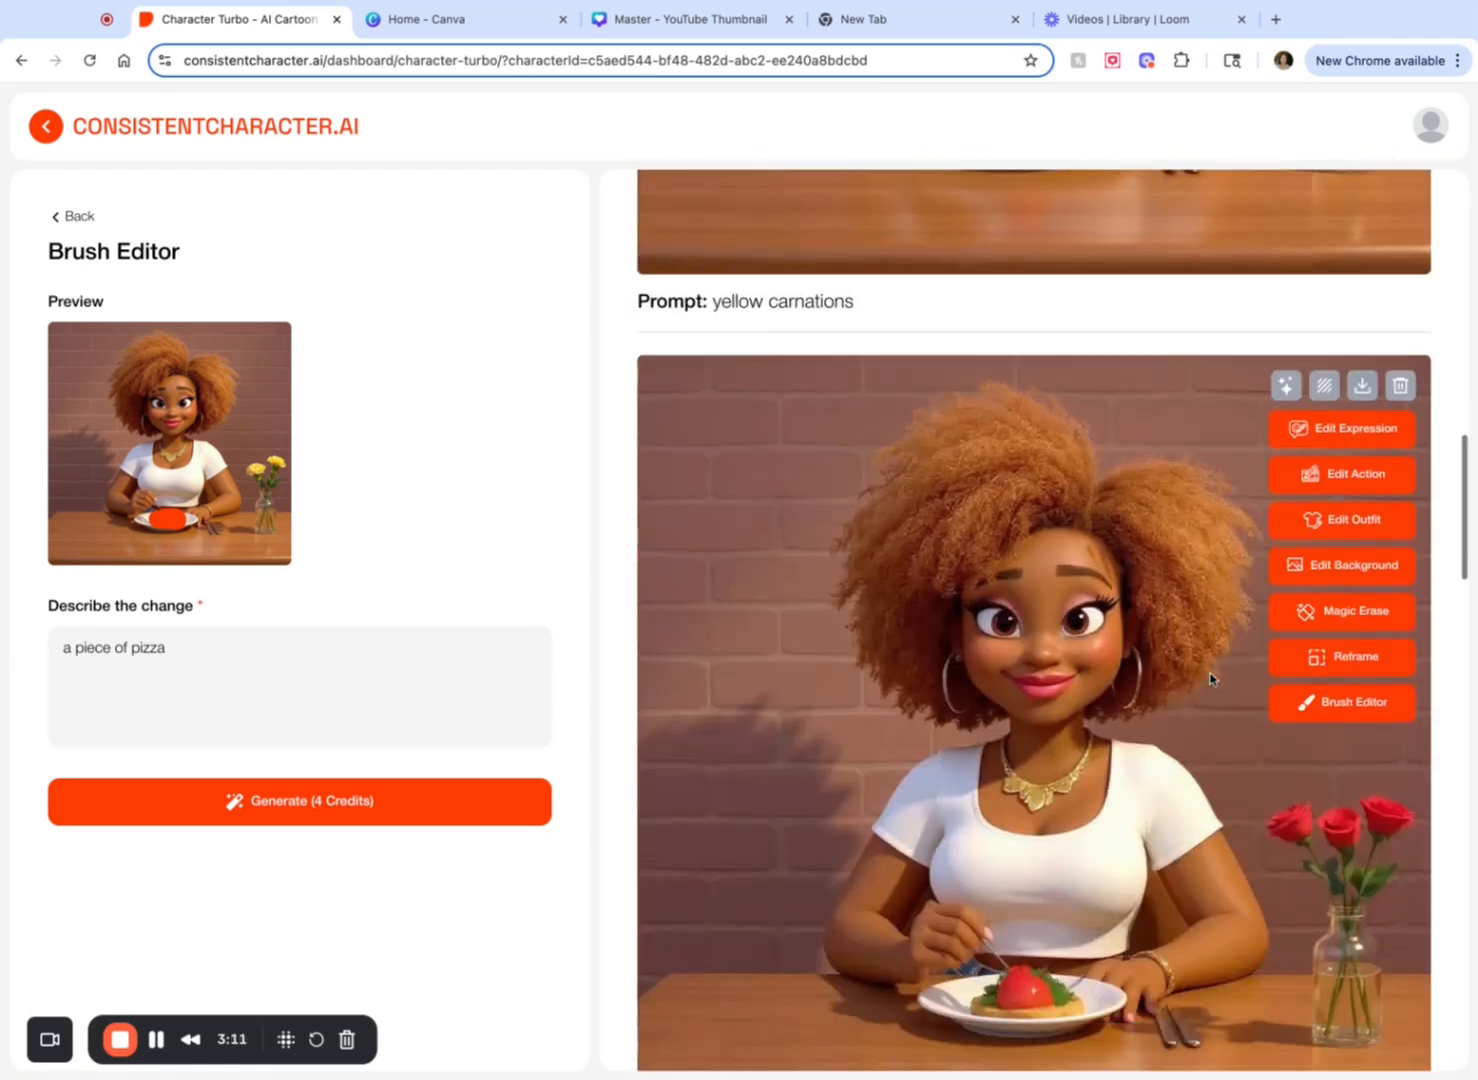
scroll(1210, 680, down, 3)
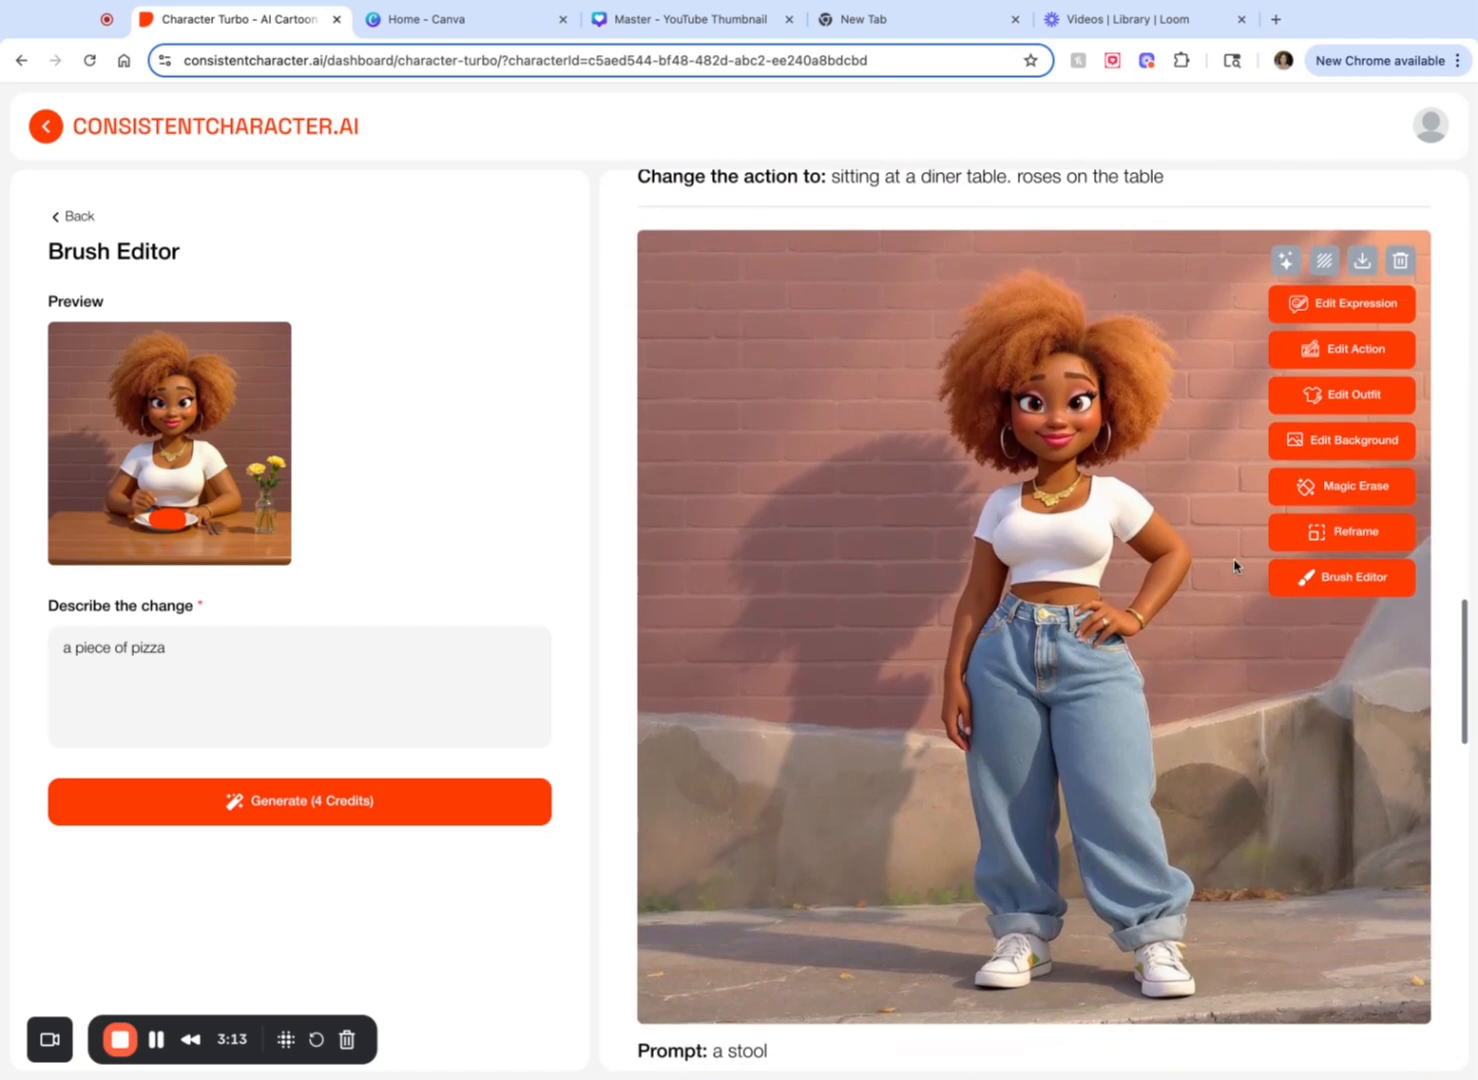
click(1361, 353)
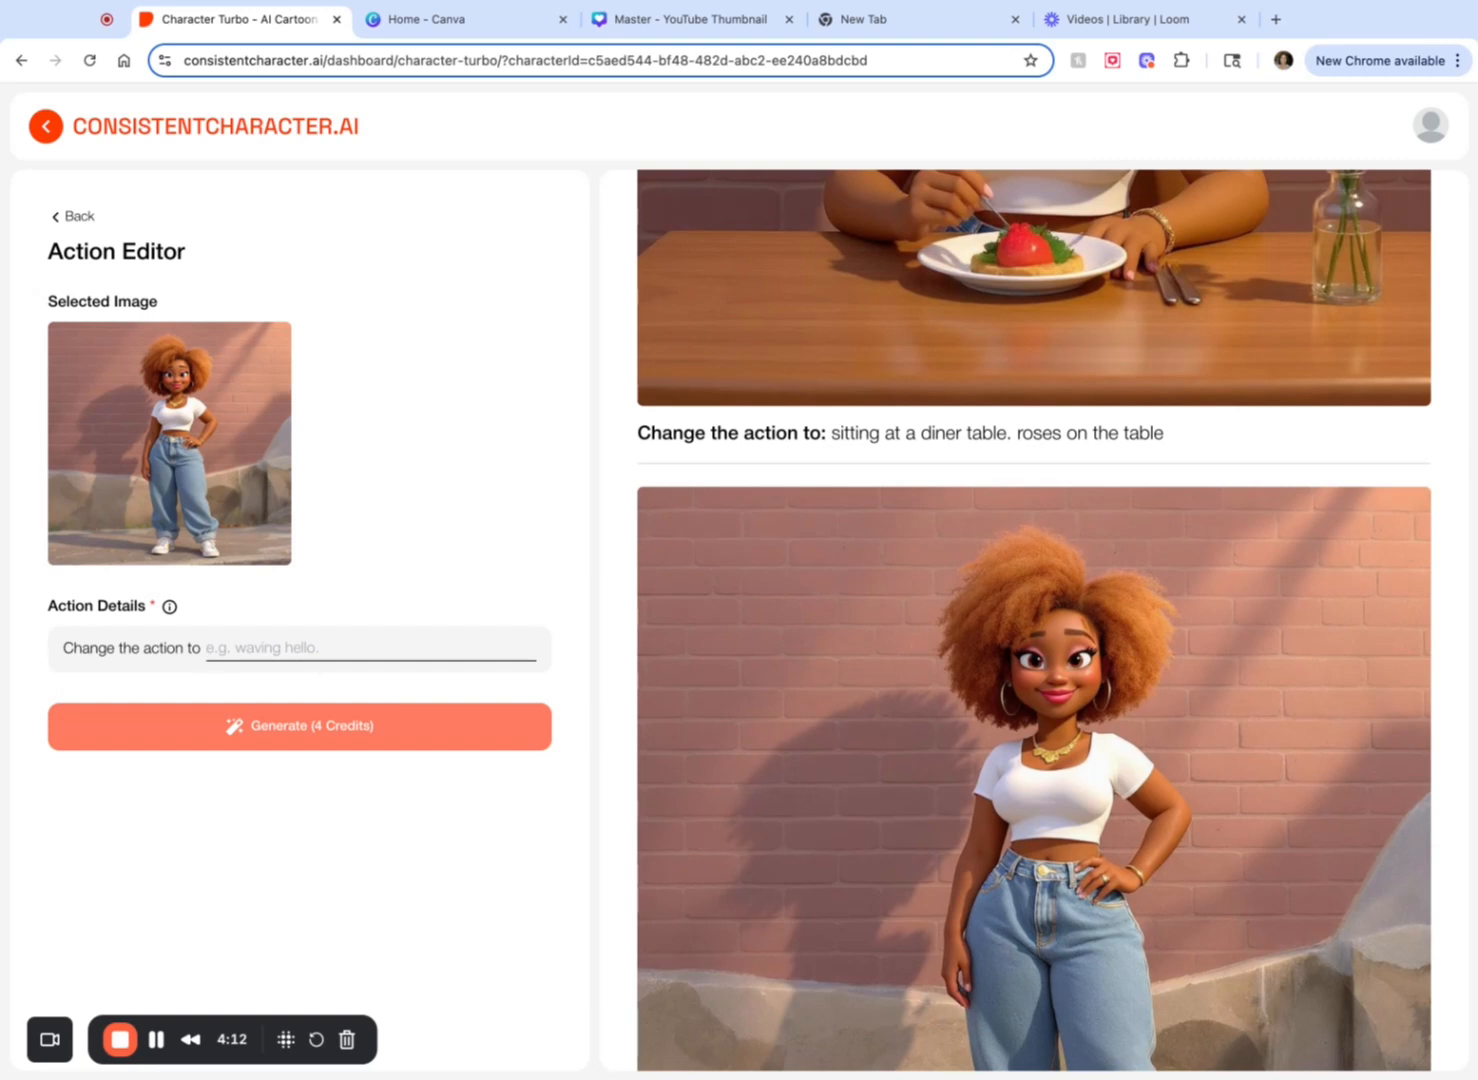
text(stand)
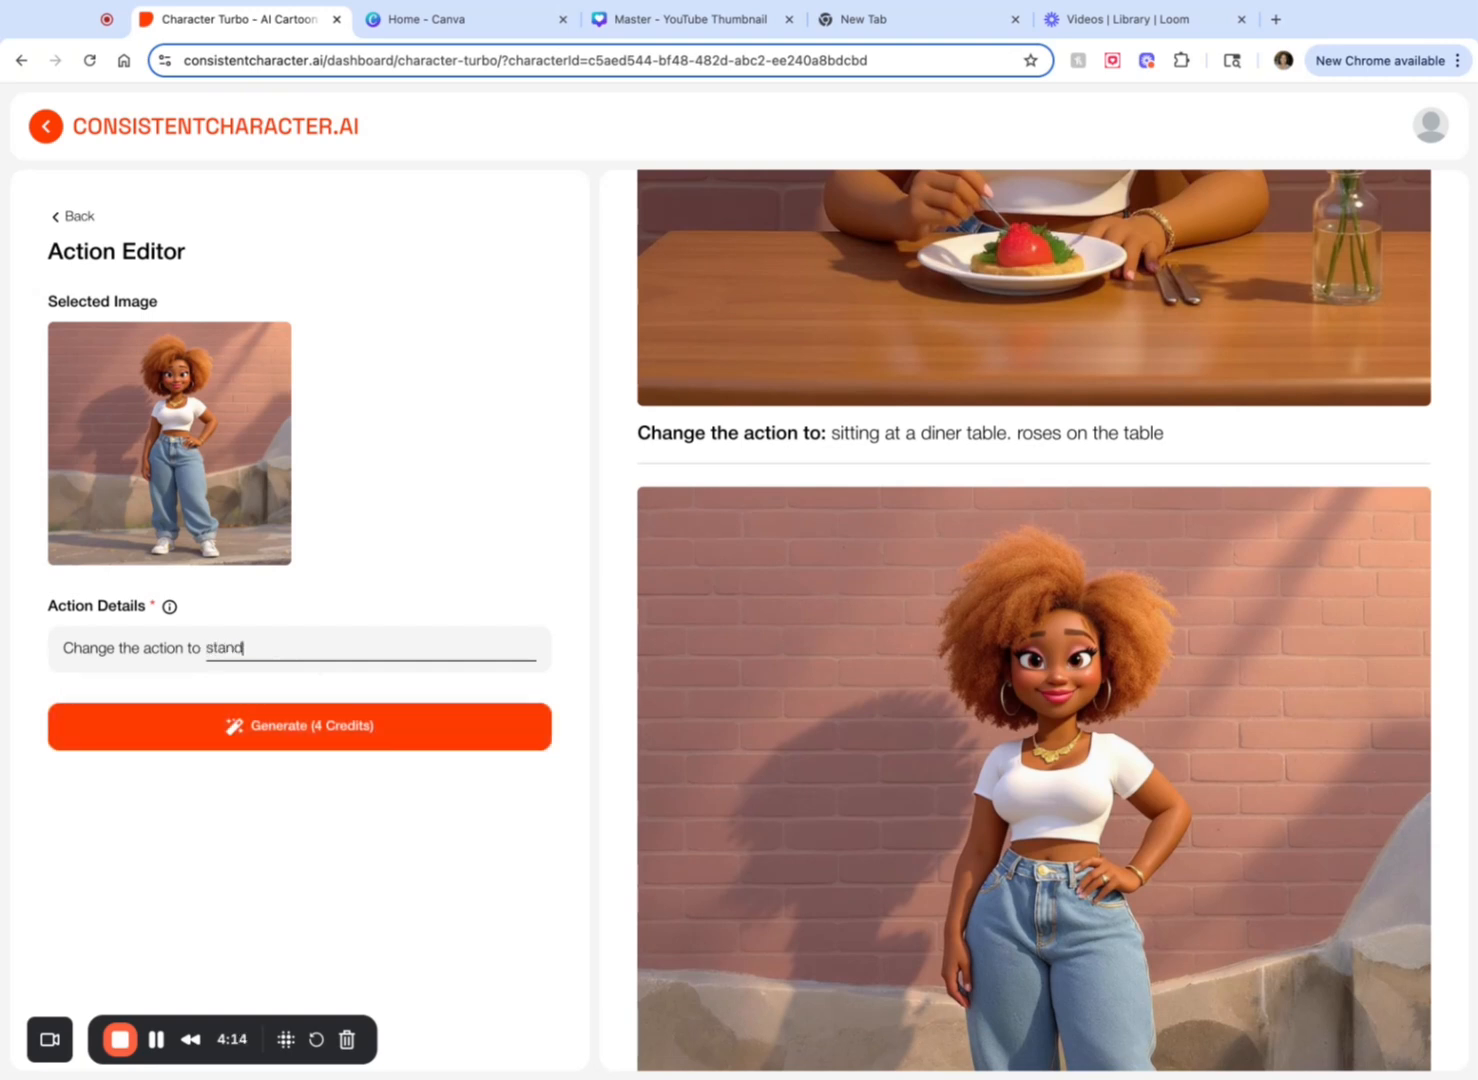
text(ing on the sidewalk with her )
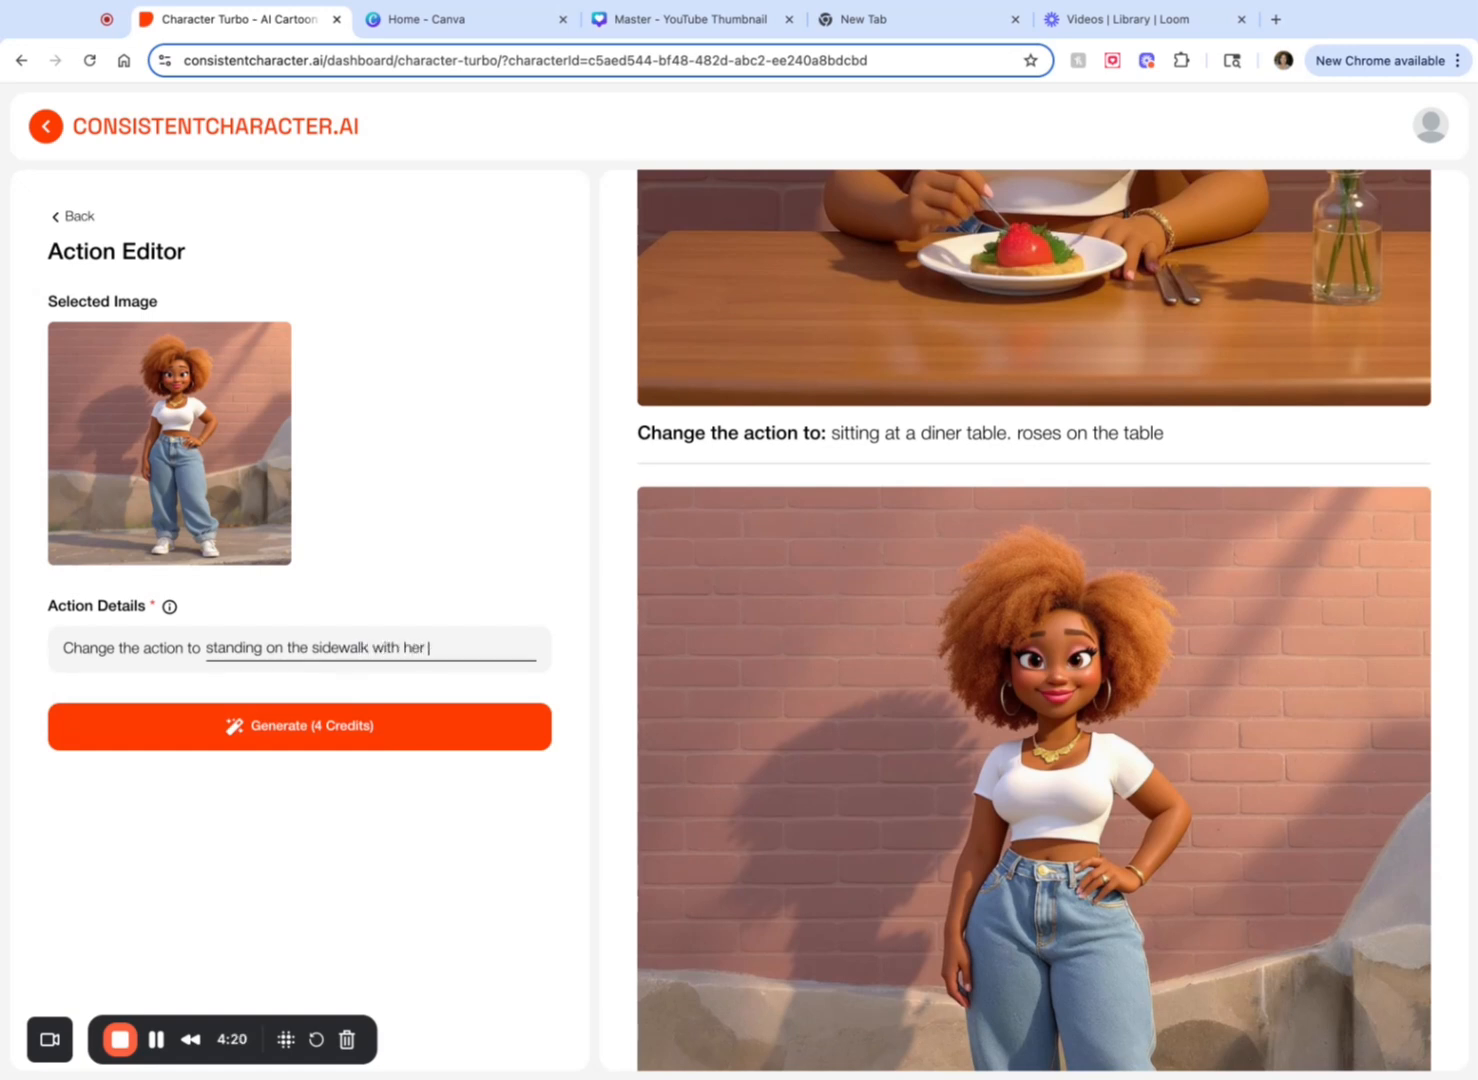
text(pet yorkie)
click(436, 737)
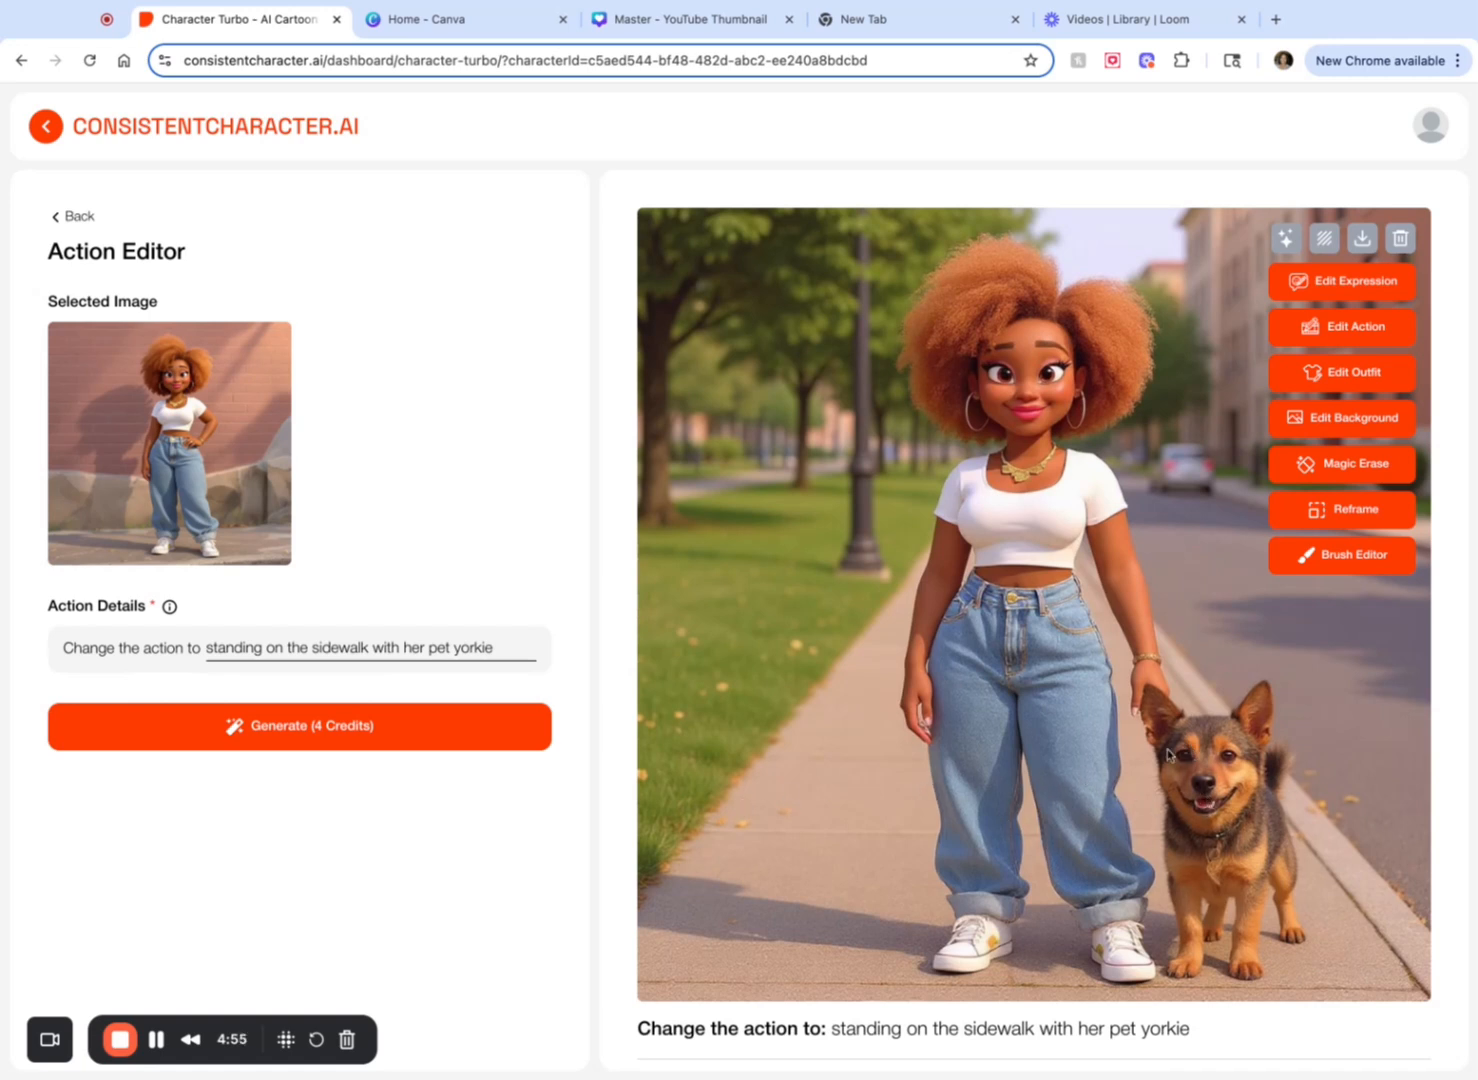
Step: Mask the whole dog in the sidewalk image with the 75px brush and generate a "pitbull" in its place
click(1330, 557)
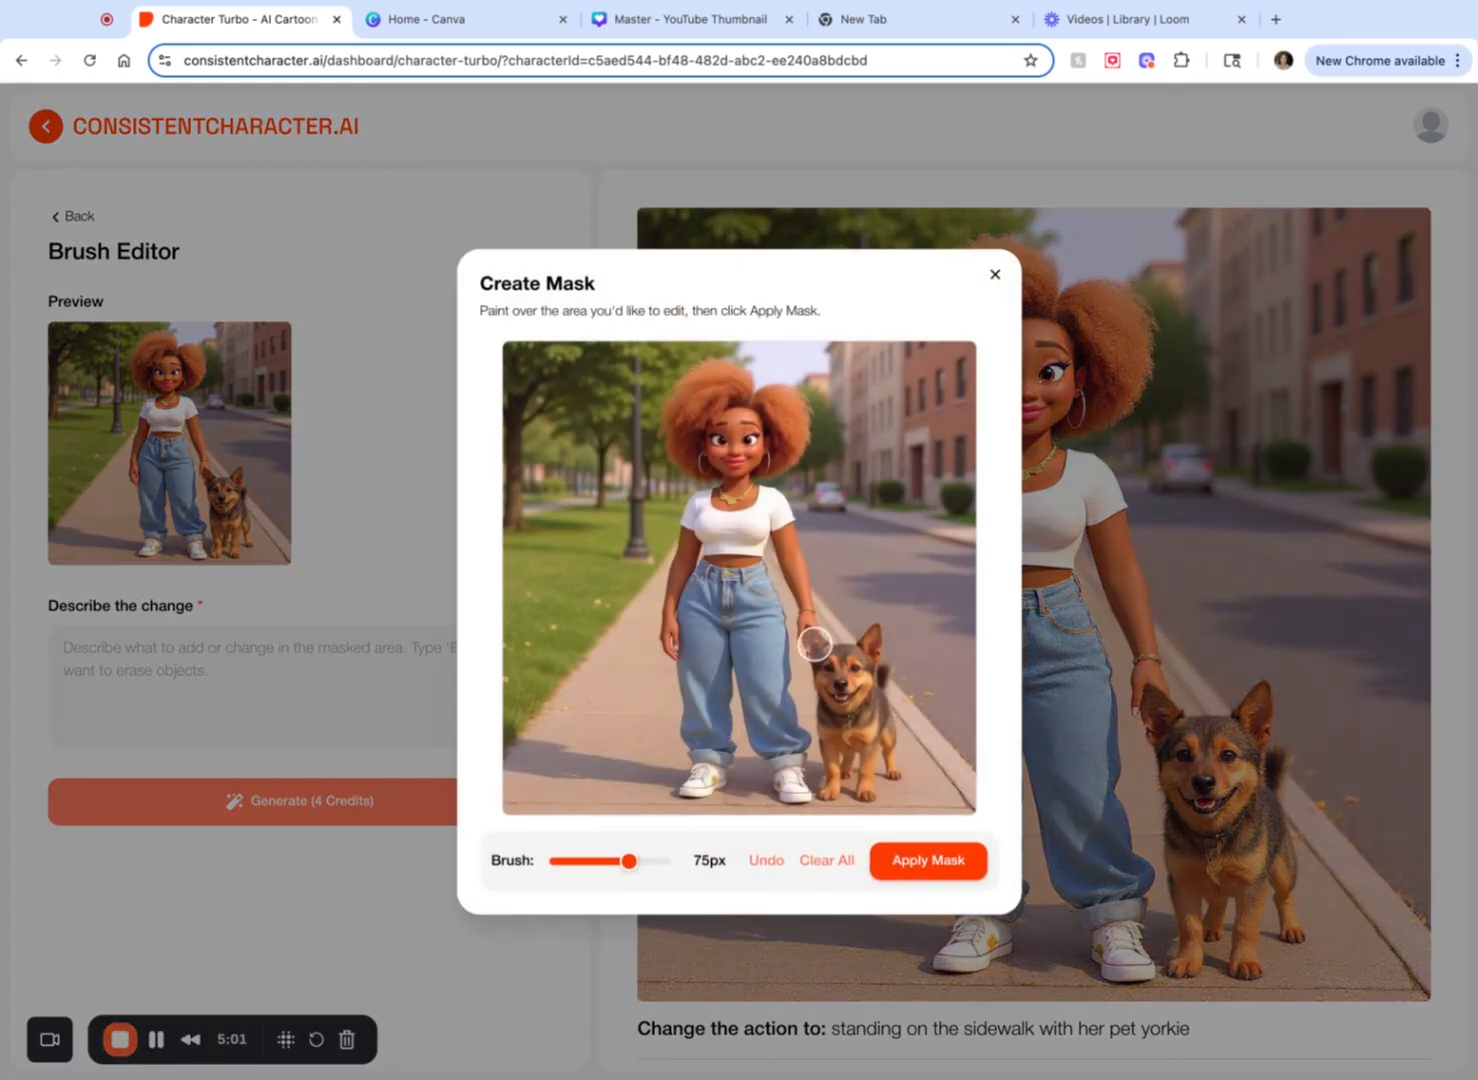
drag(815, 640, 832, 676)
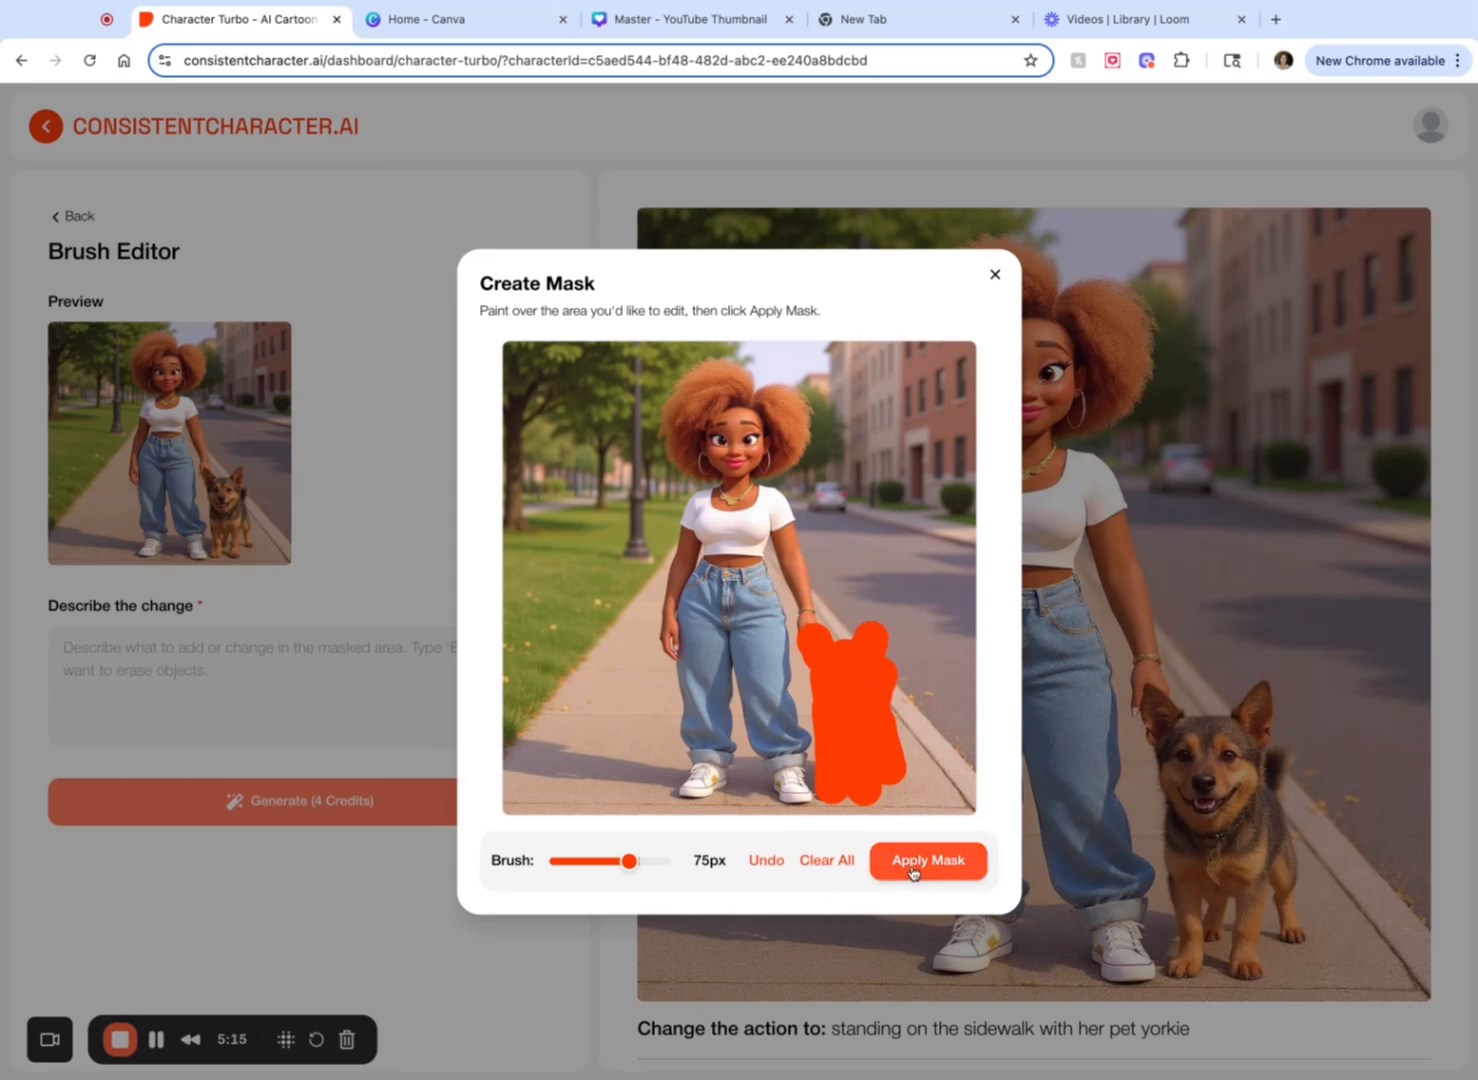
click(912, 862)
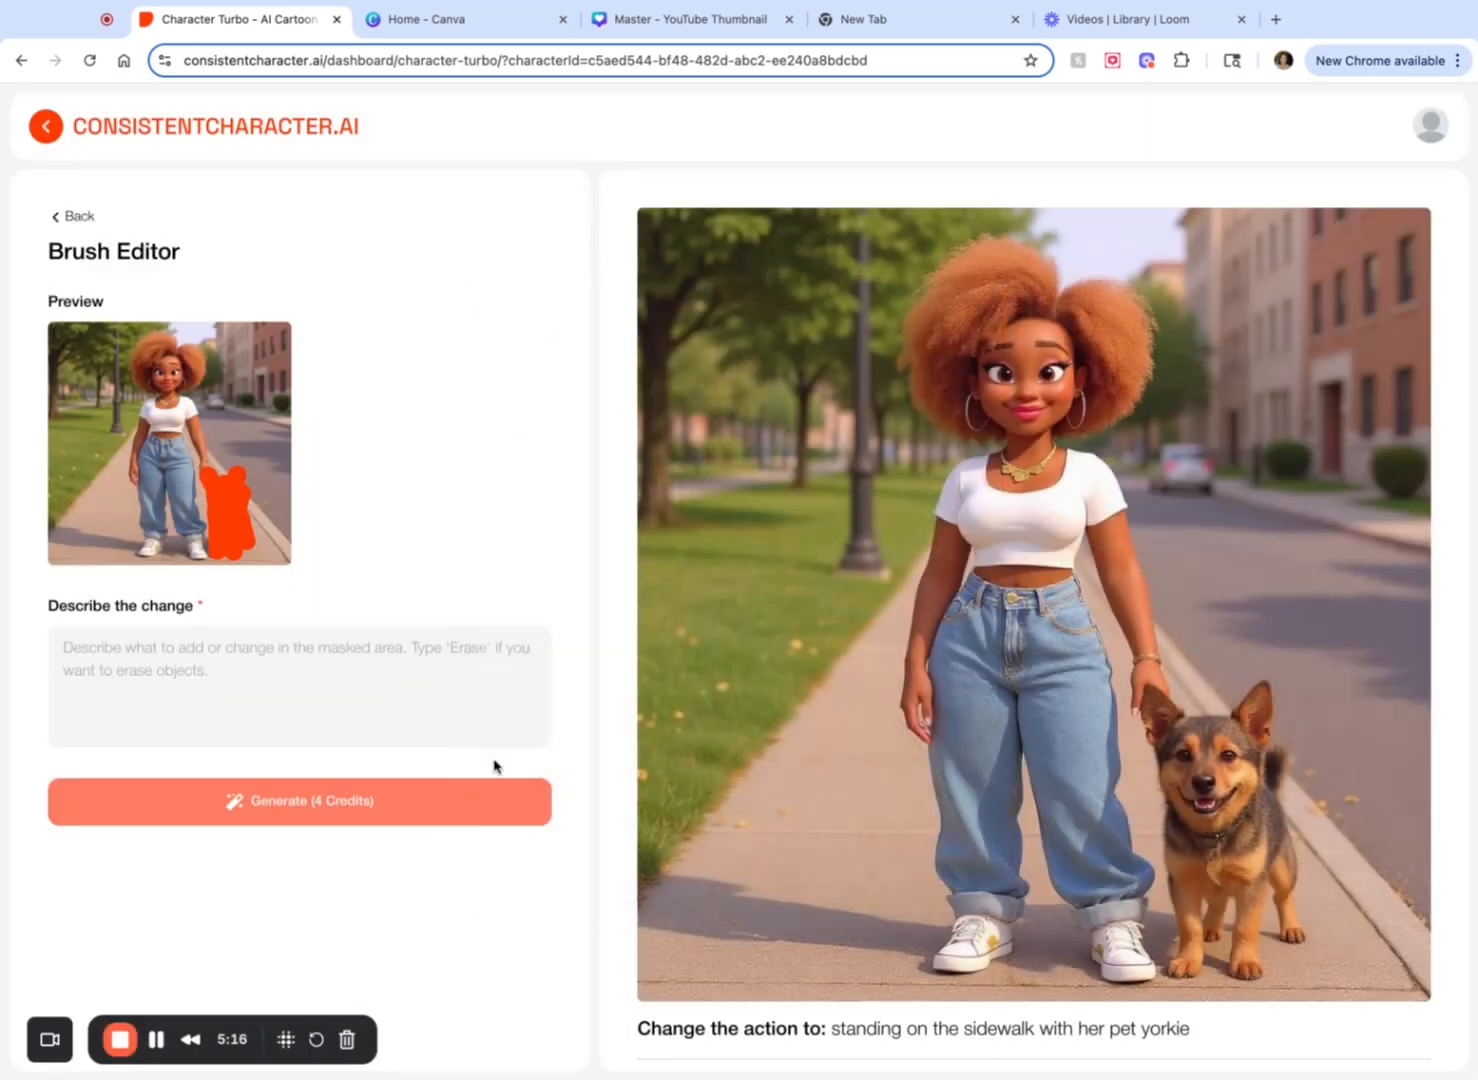
click(380, 712)
text(pit)
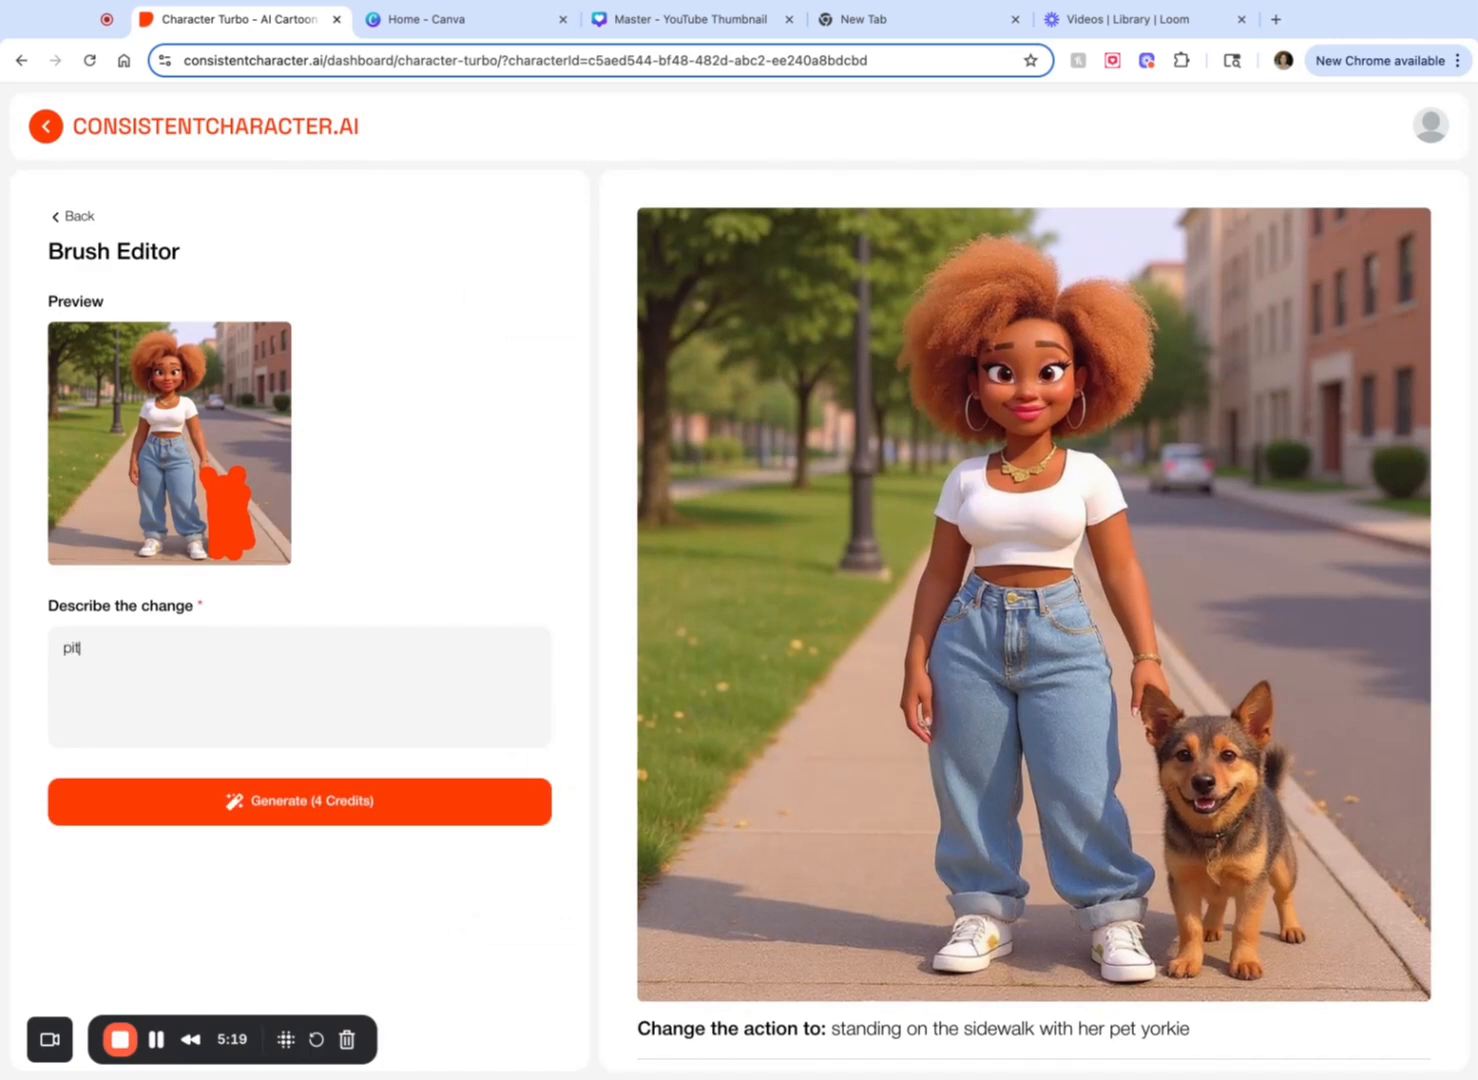
text(bull)
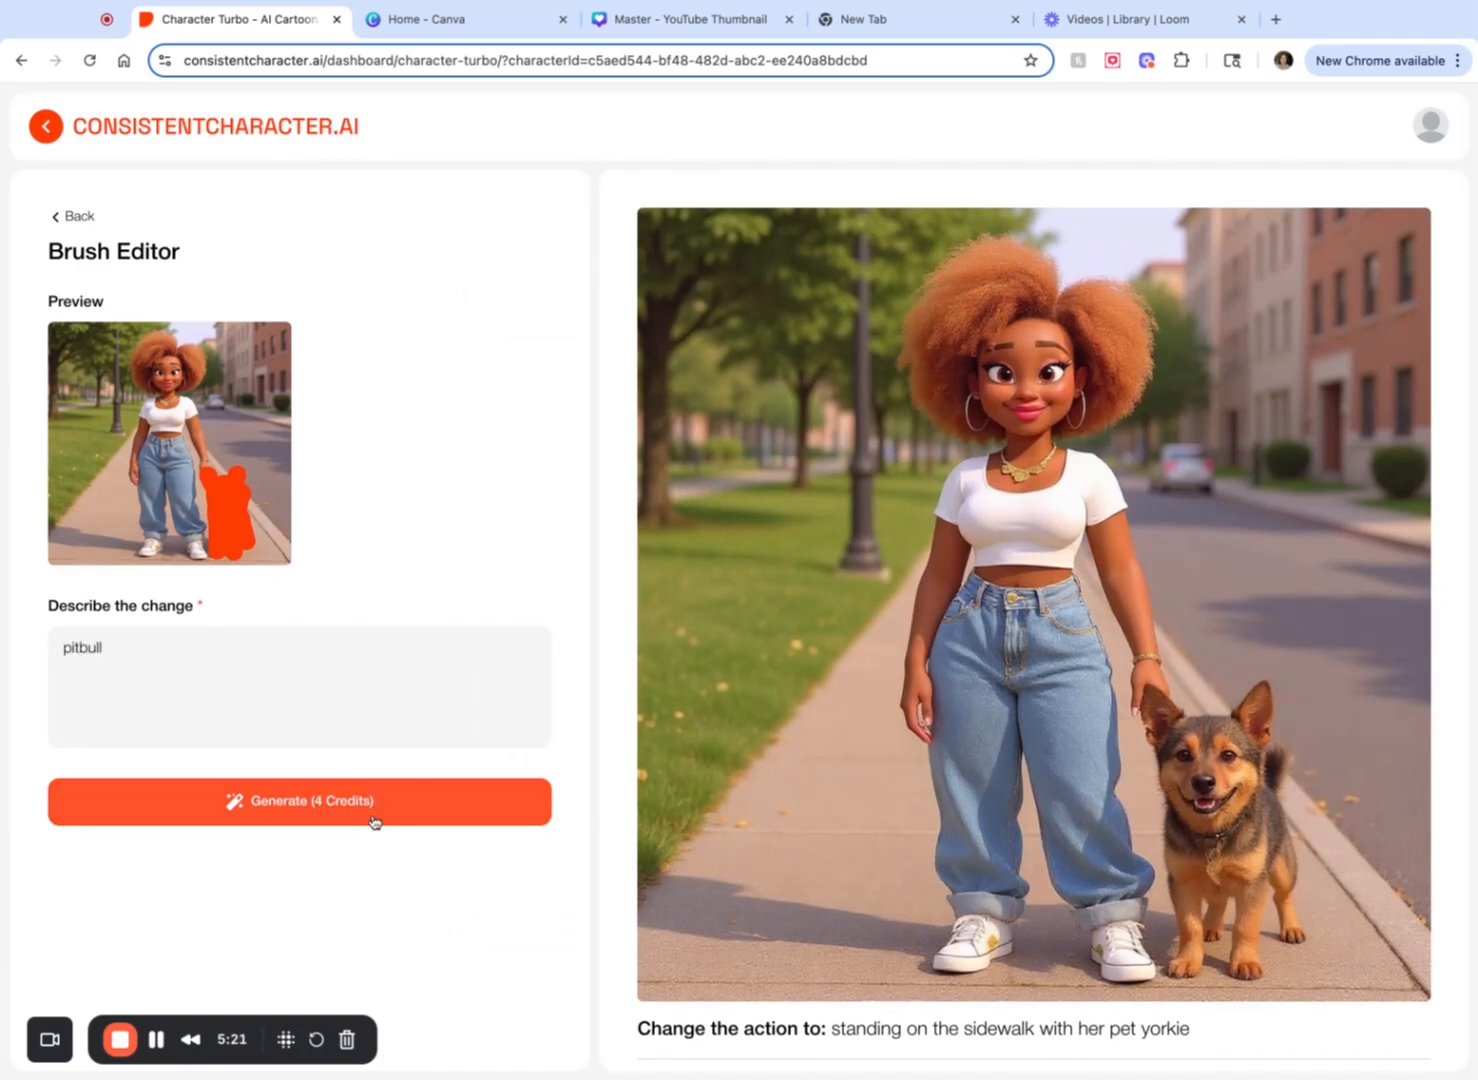
click(370, 810)
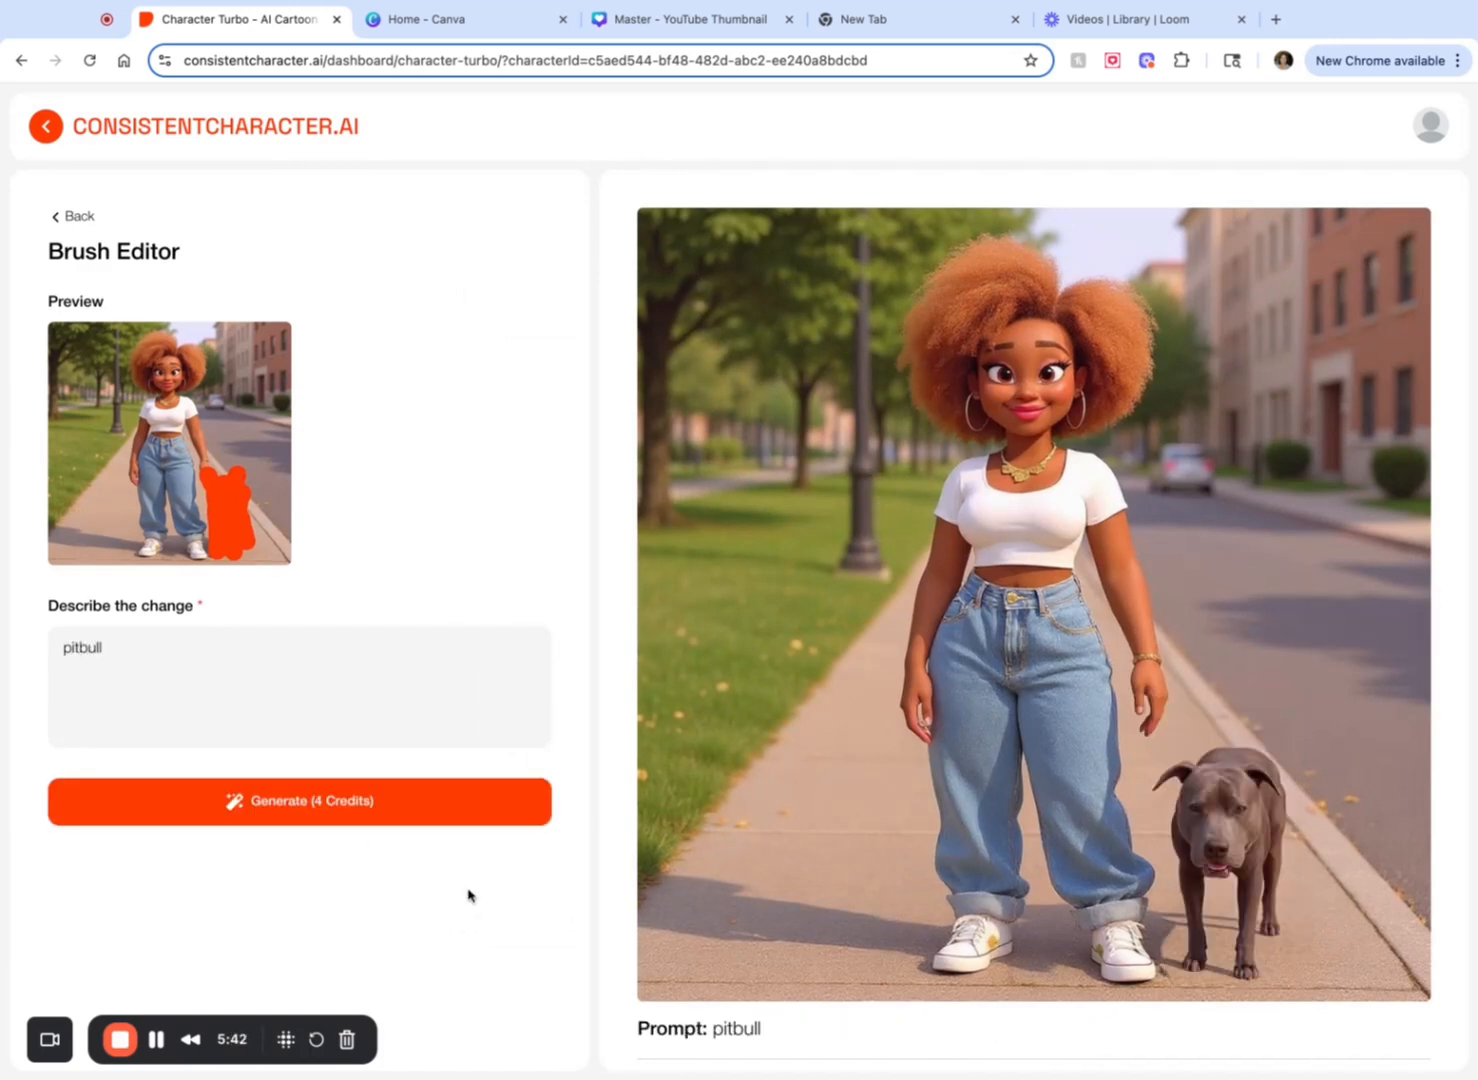
Step: Extend the masked dog's change description to "pitbull on le"
mouse_move(1096, 830)
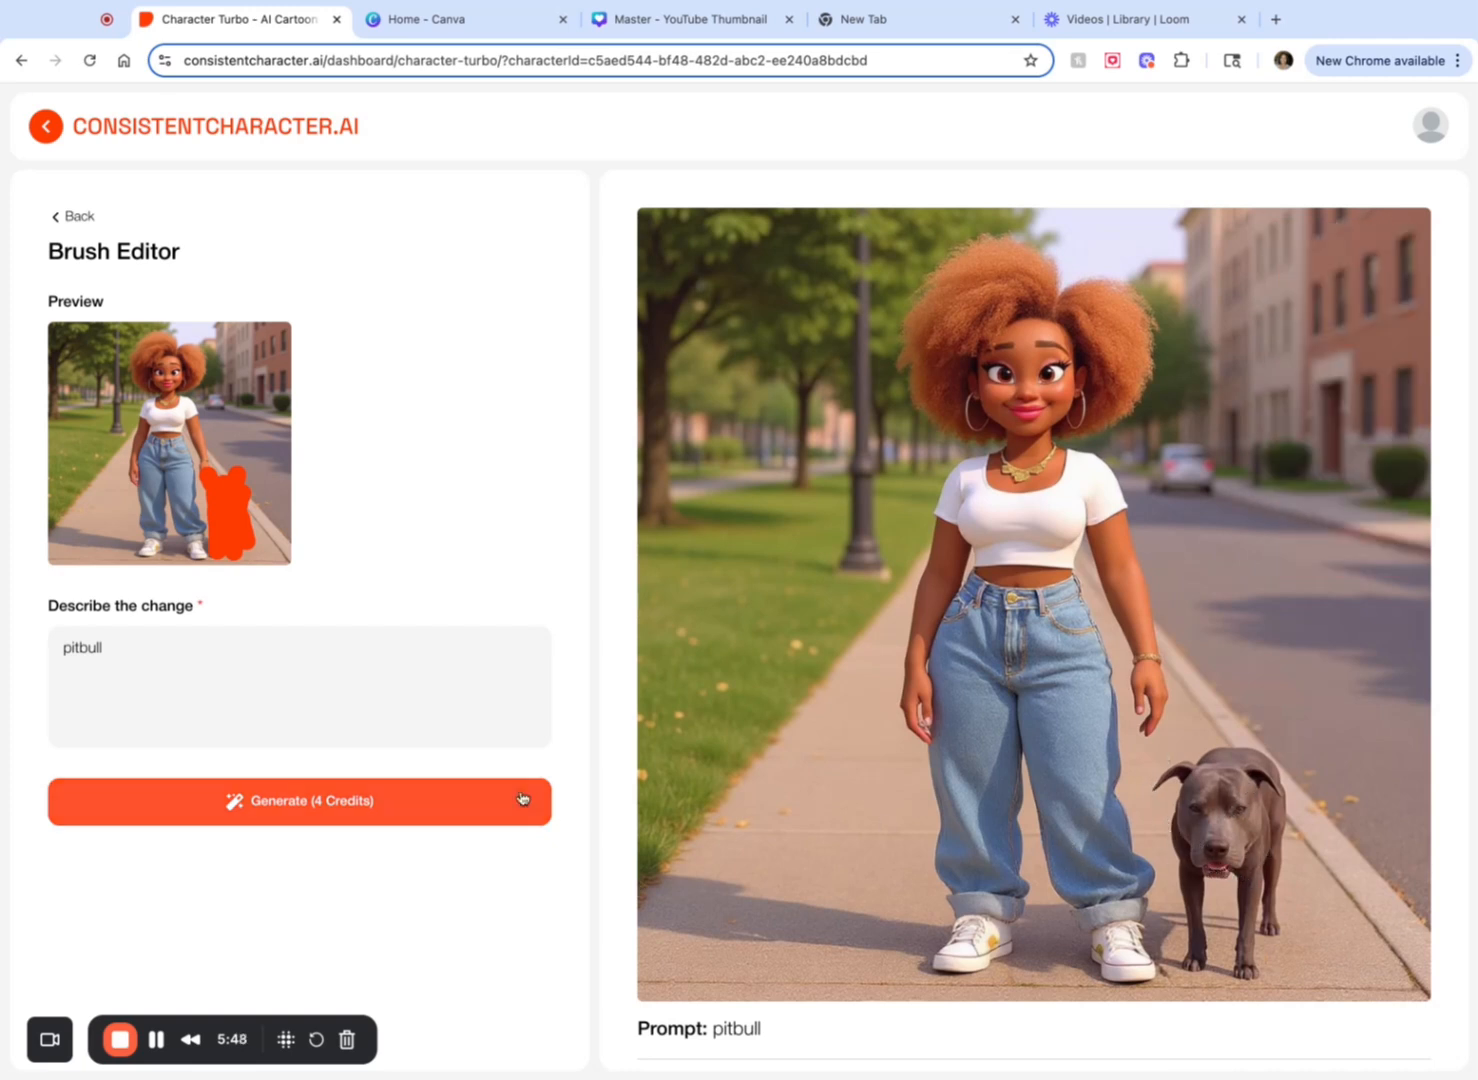
click(271, 646)
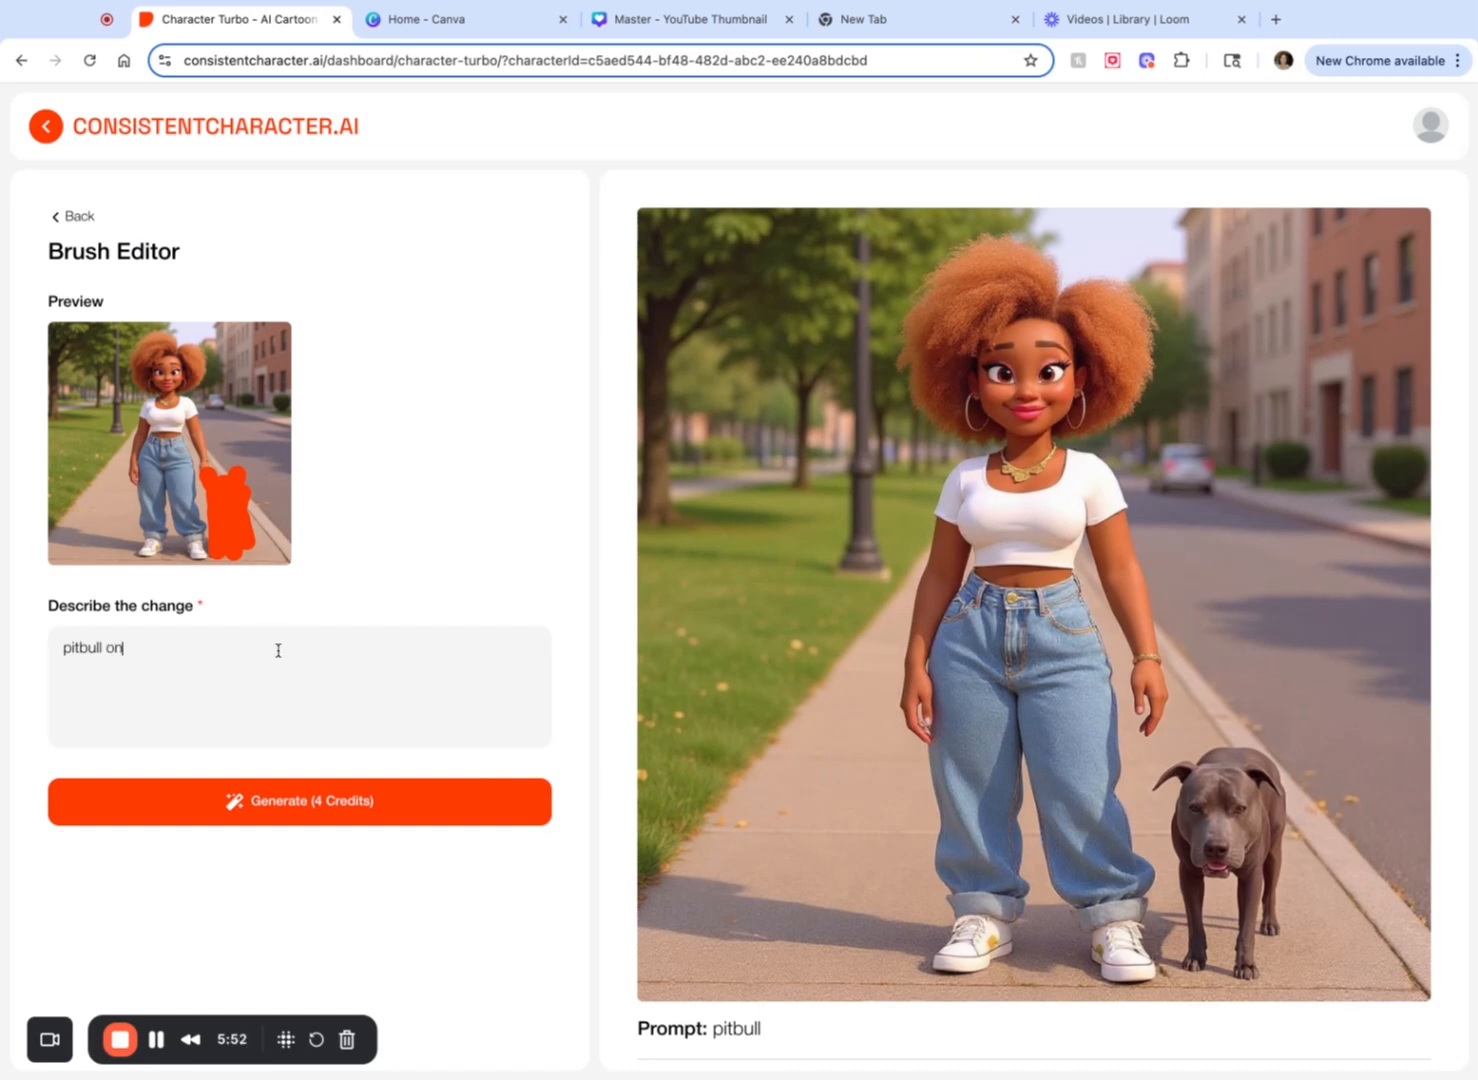
mouse_move(1340, 465)
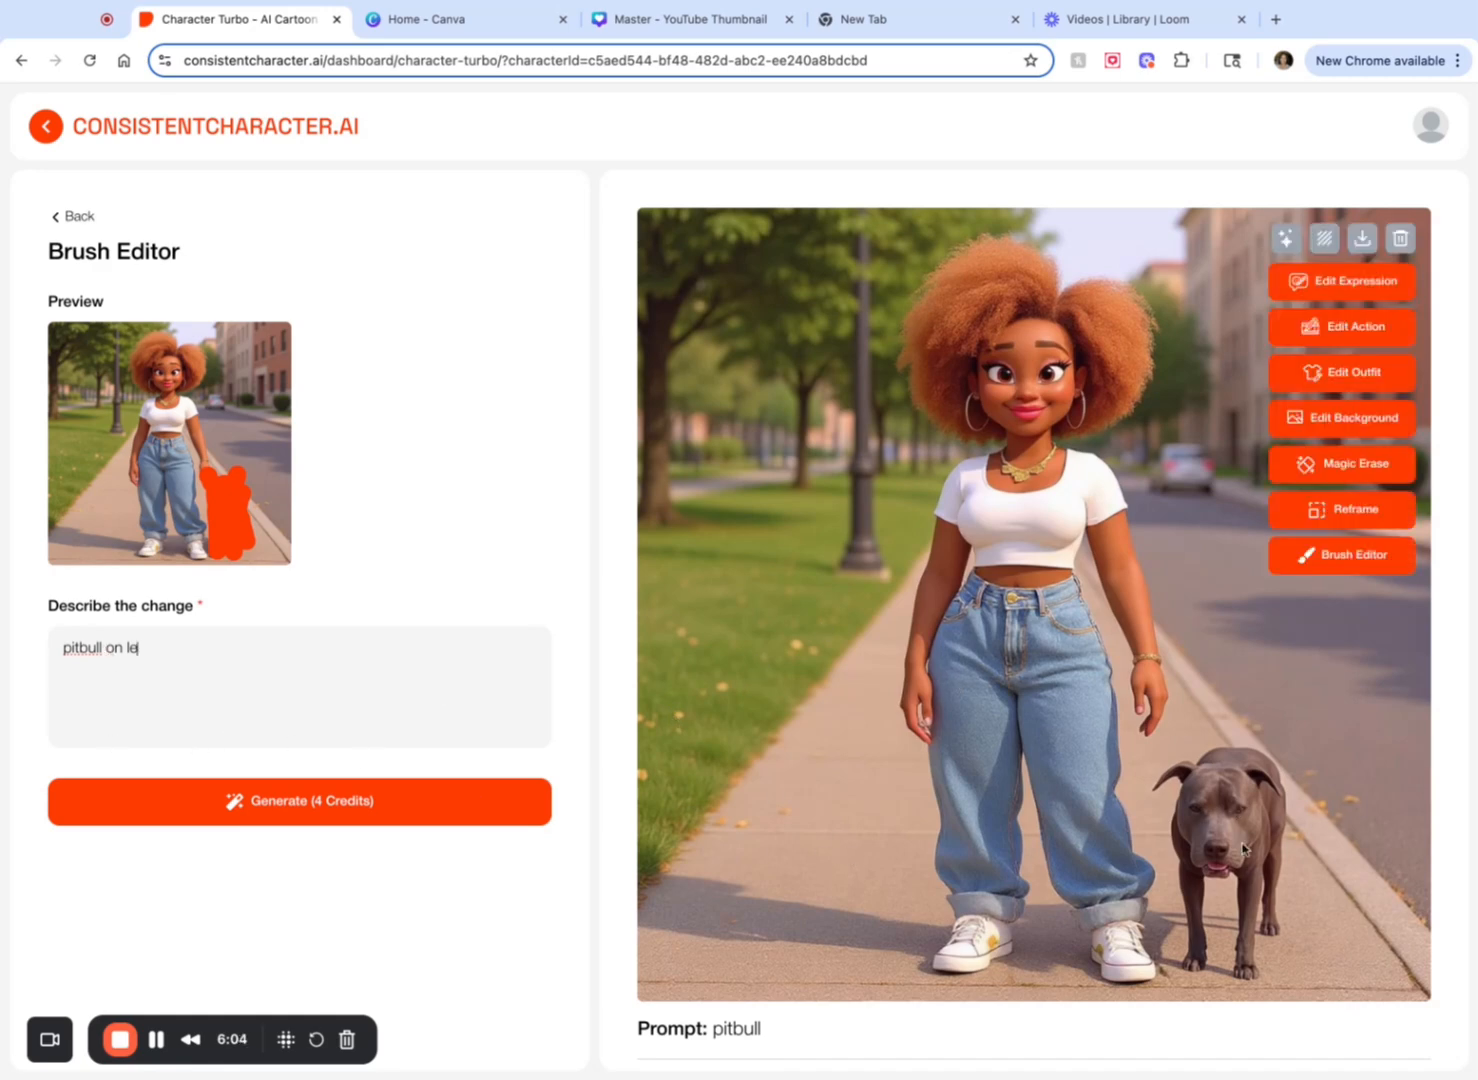
Step: Compare the pitbull image with the original sidewalk image of the character and her pet yorkie
scroll(1242, 853, down, 8)
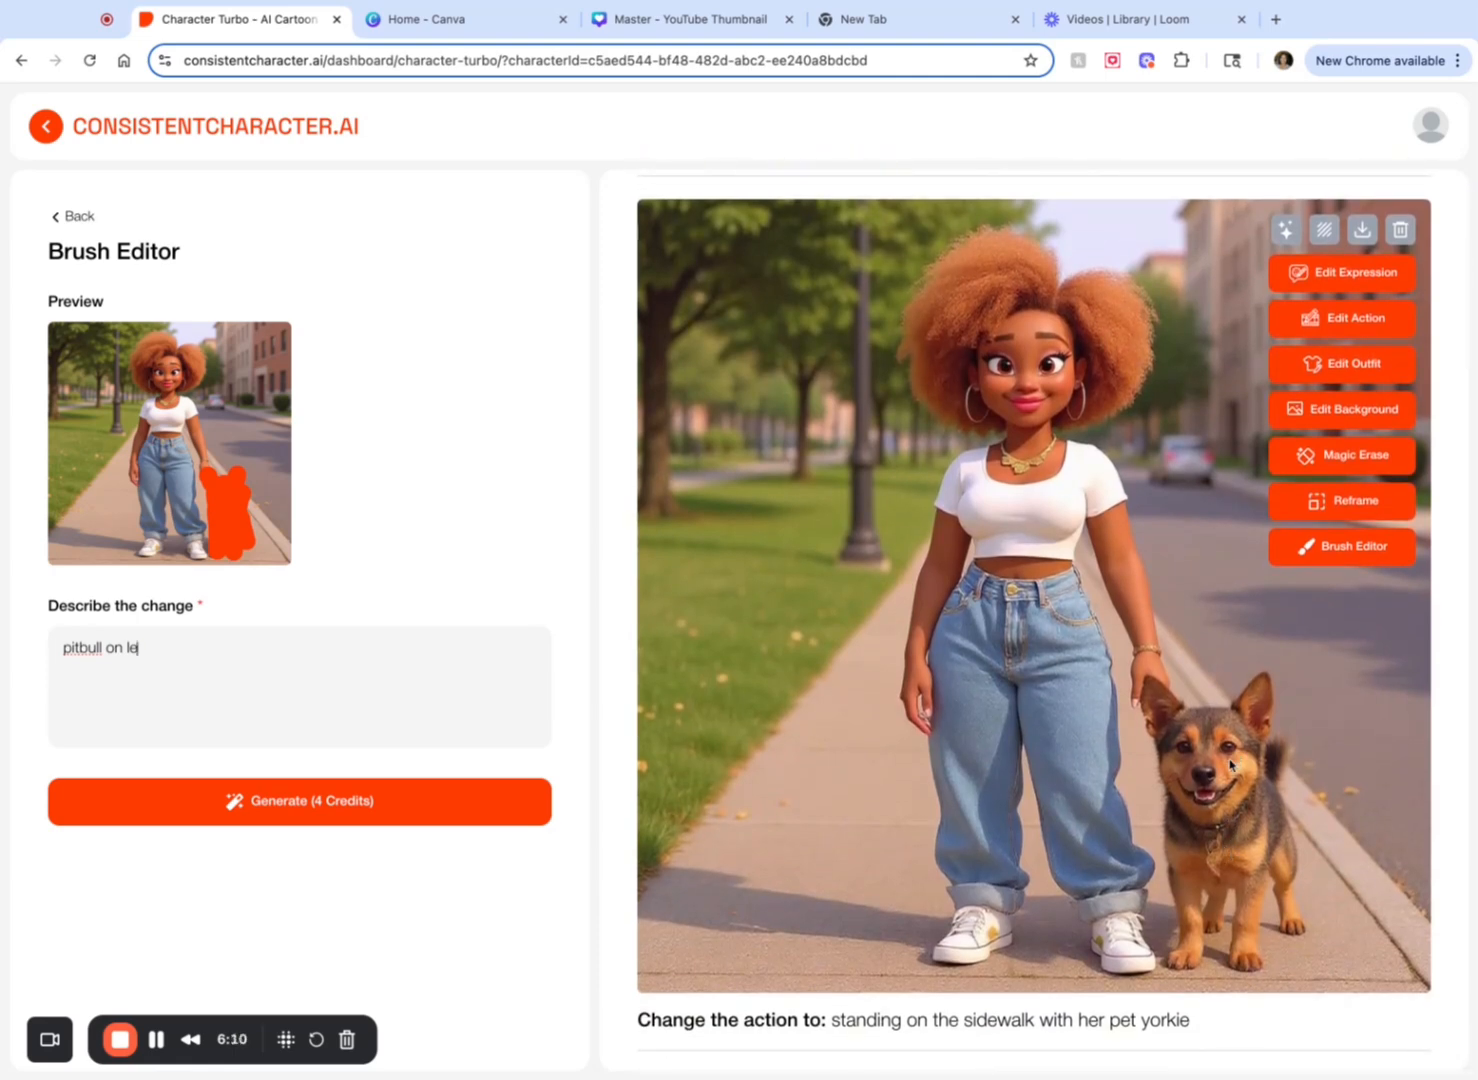
scroll(1230, 765, up, 8)
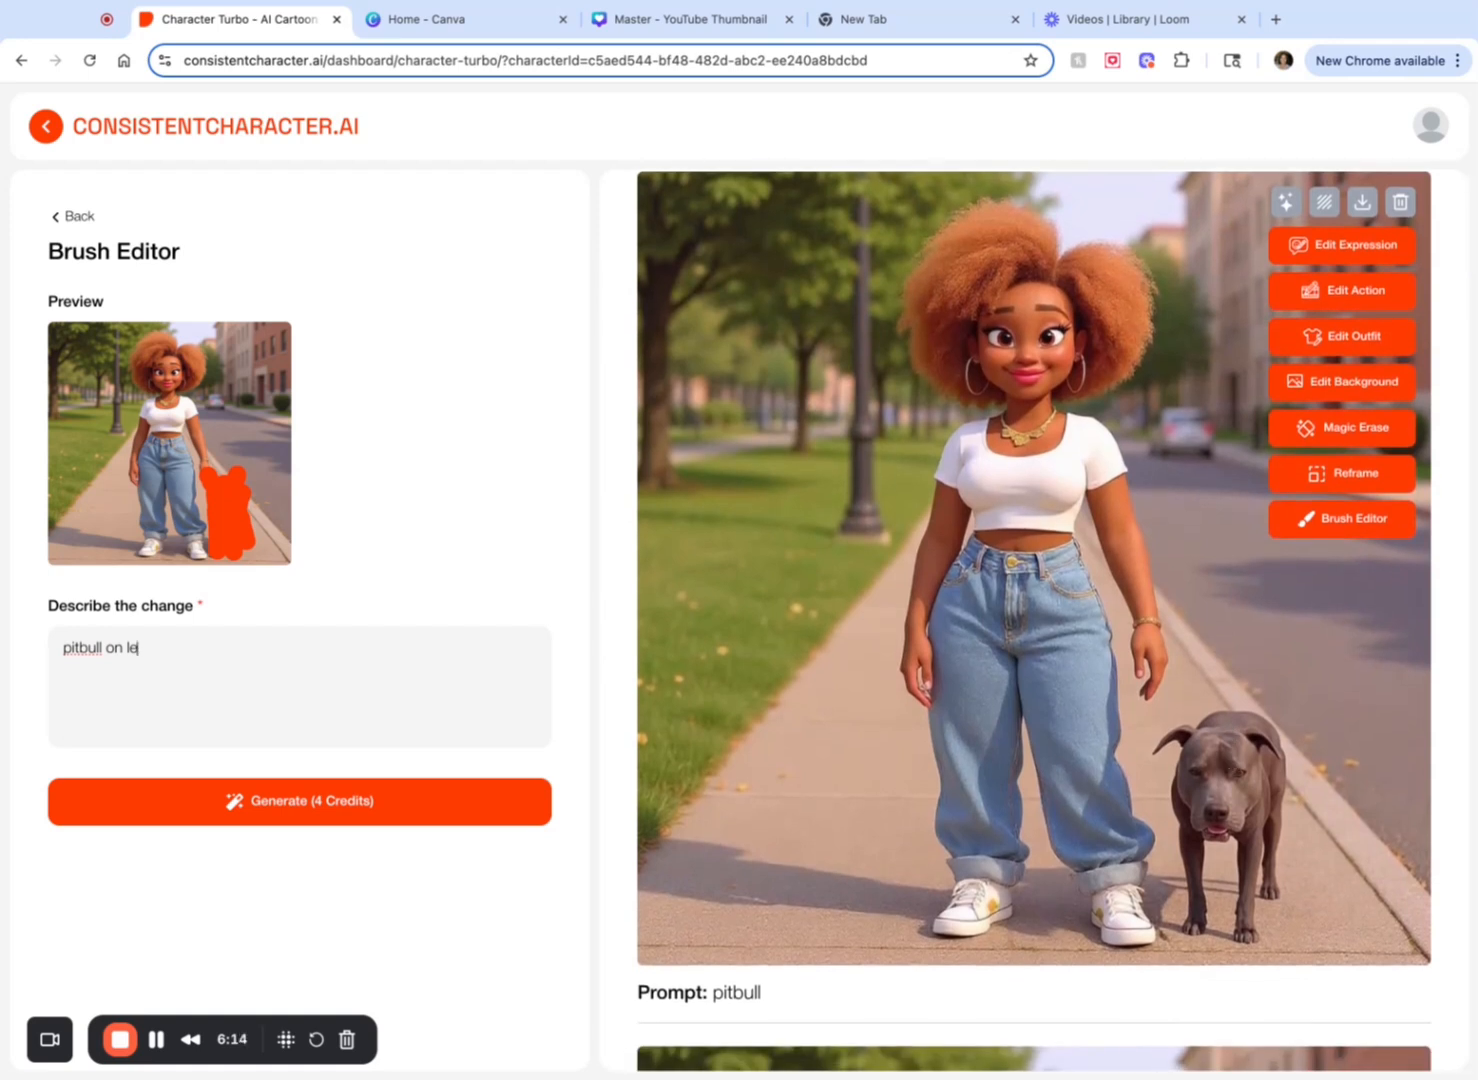
scroll(1033, 620, down, 7)
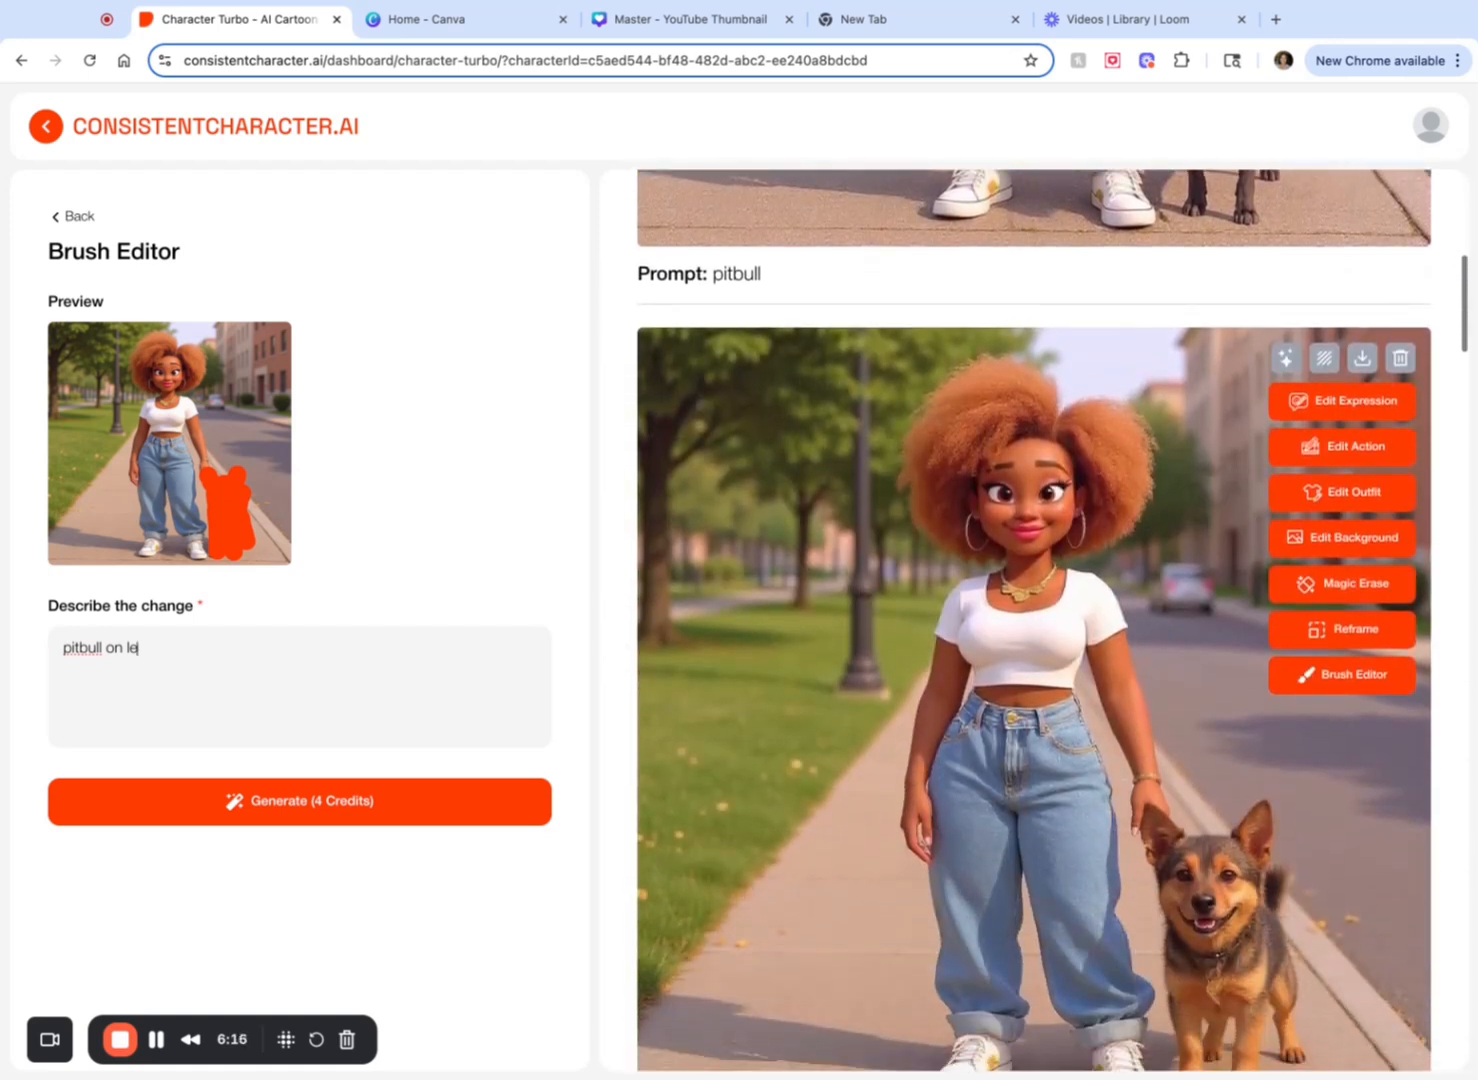
scroll(1033, 620, down, 2)
scroll(1033, 620, down, 1)
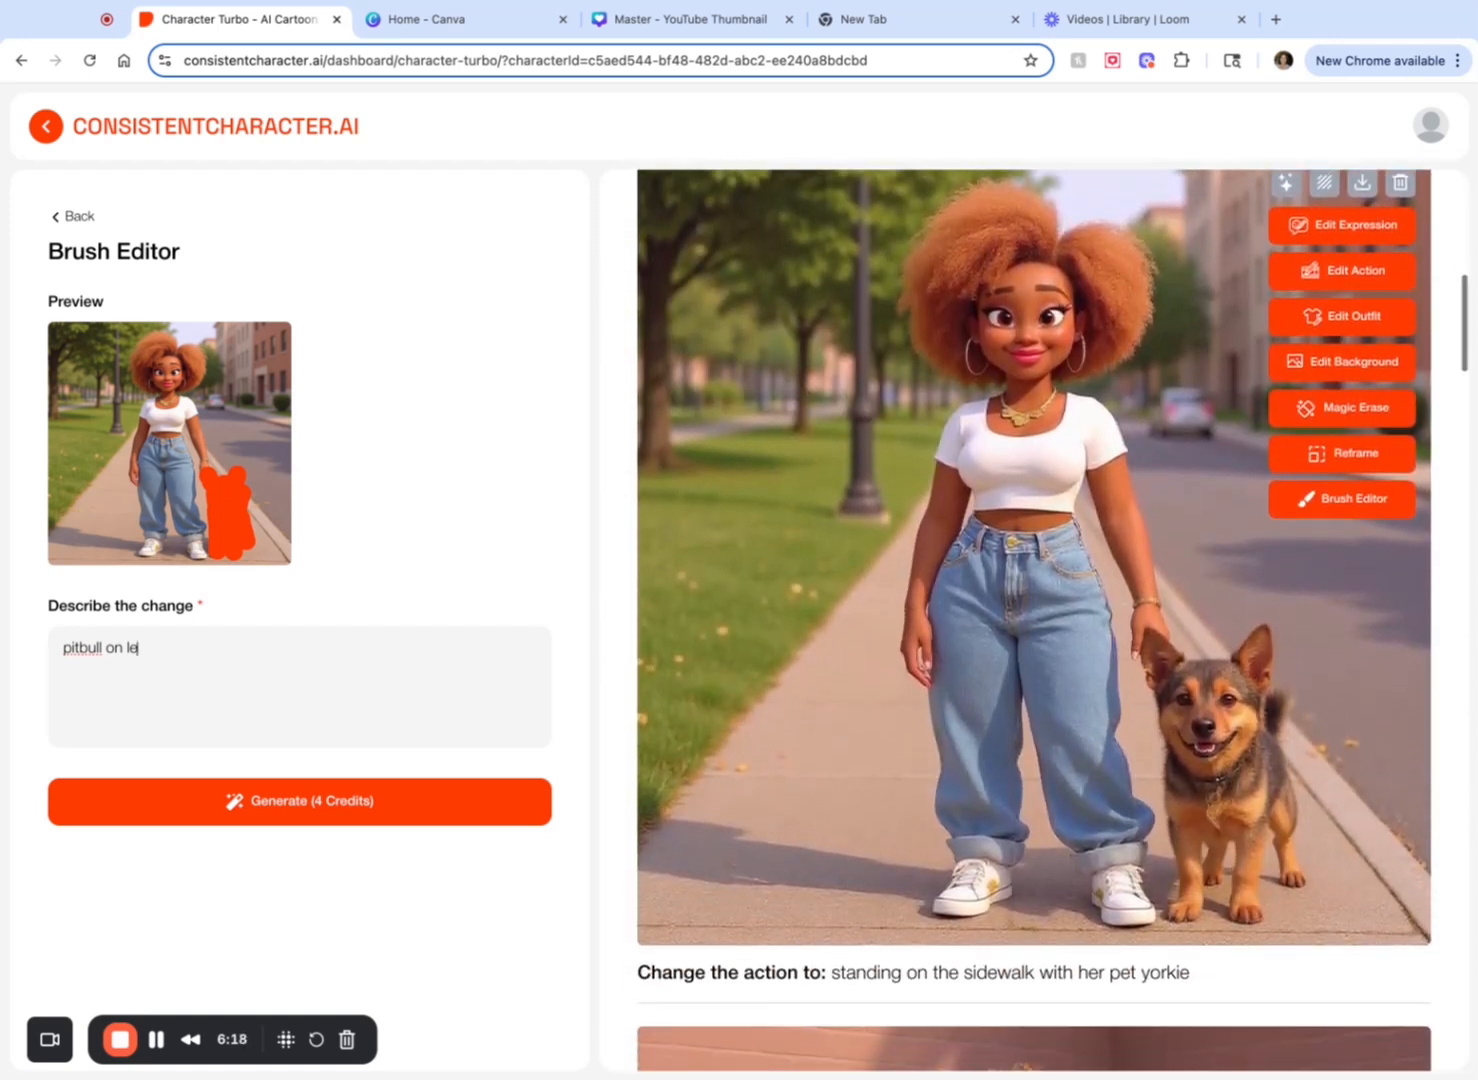
Step: Generate a new action for the standing character against the brick wall: "sitting on a park bench drinking an iced coffee"
scroll(1033, 620, up, 9)
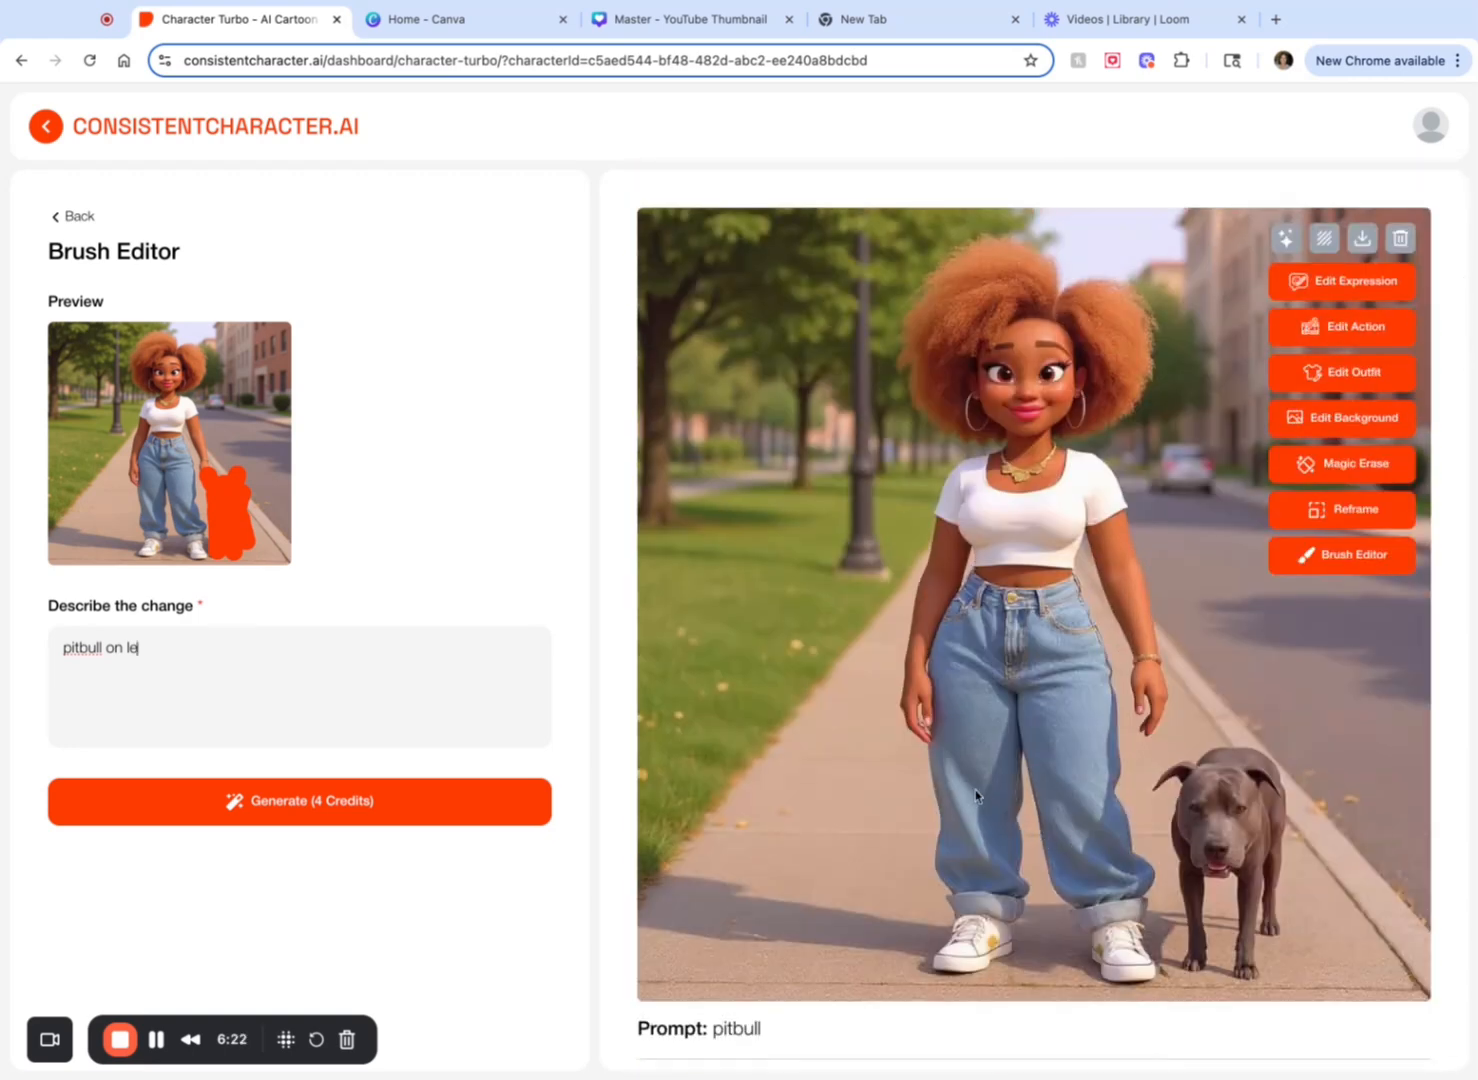
scroll(1122, 597, down, 2)
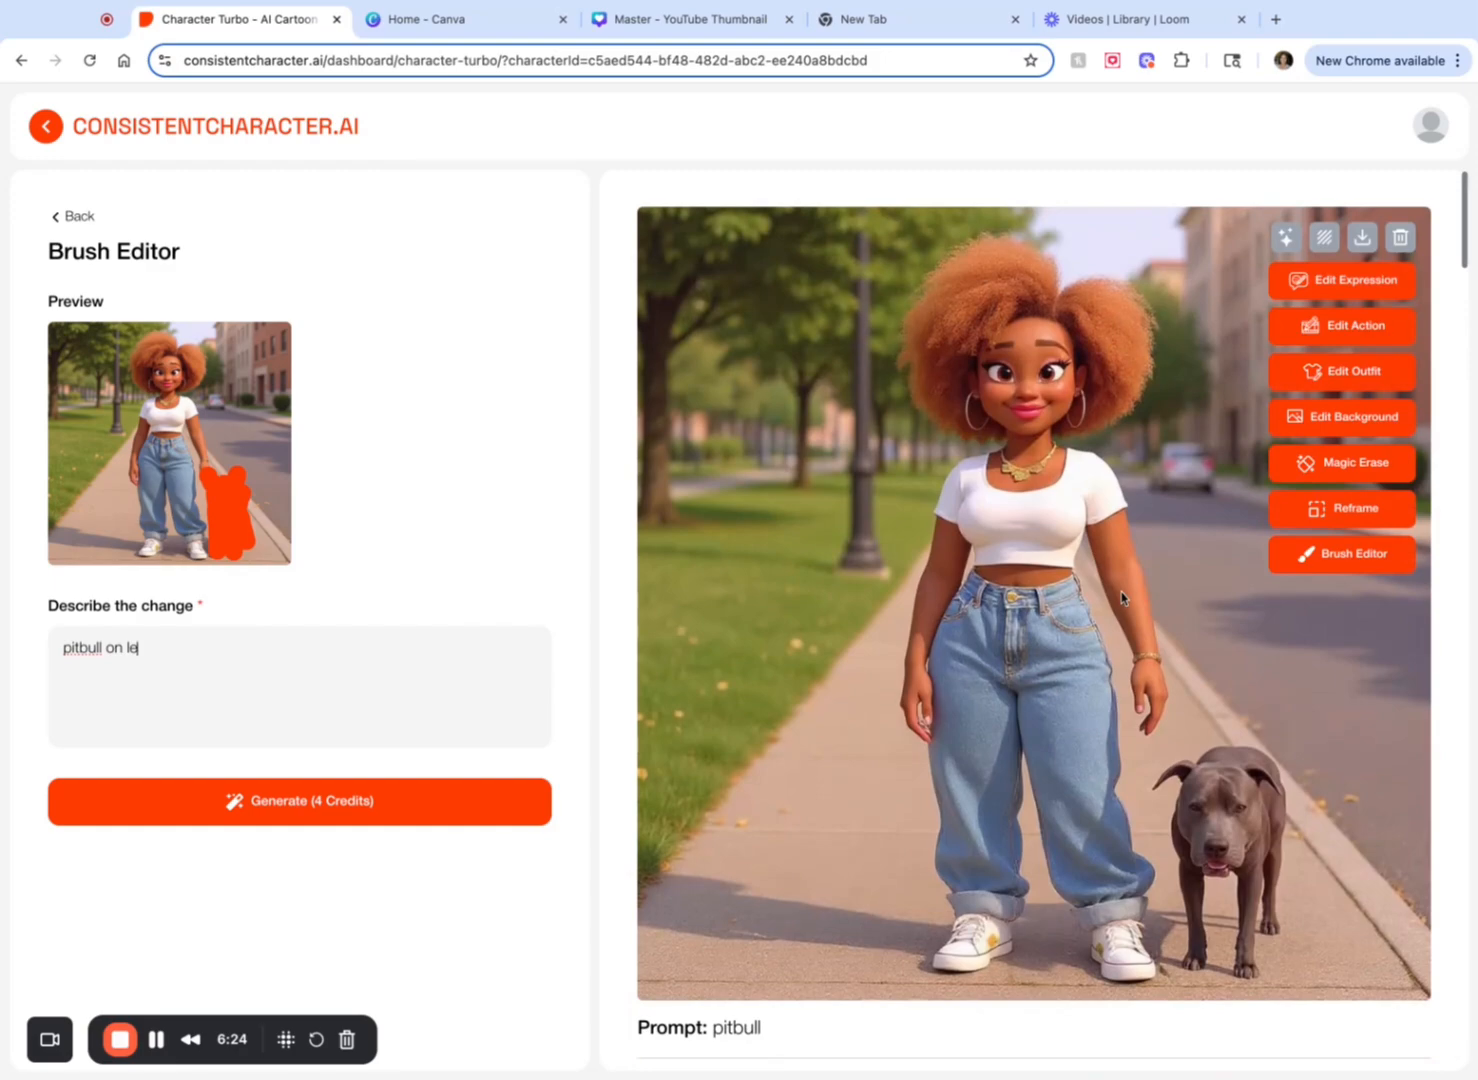
scroll(1122, 597, down, 20)
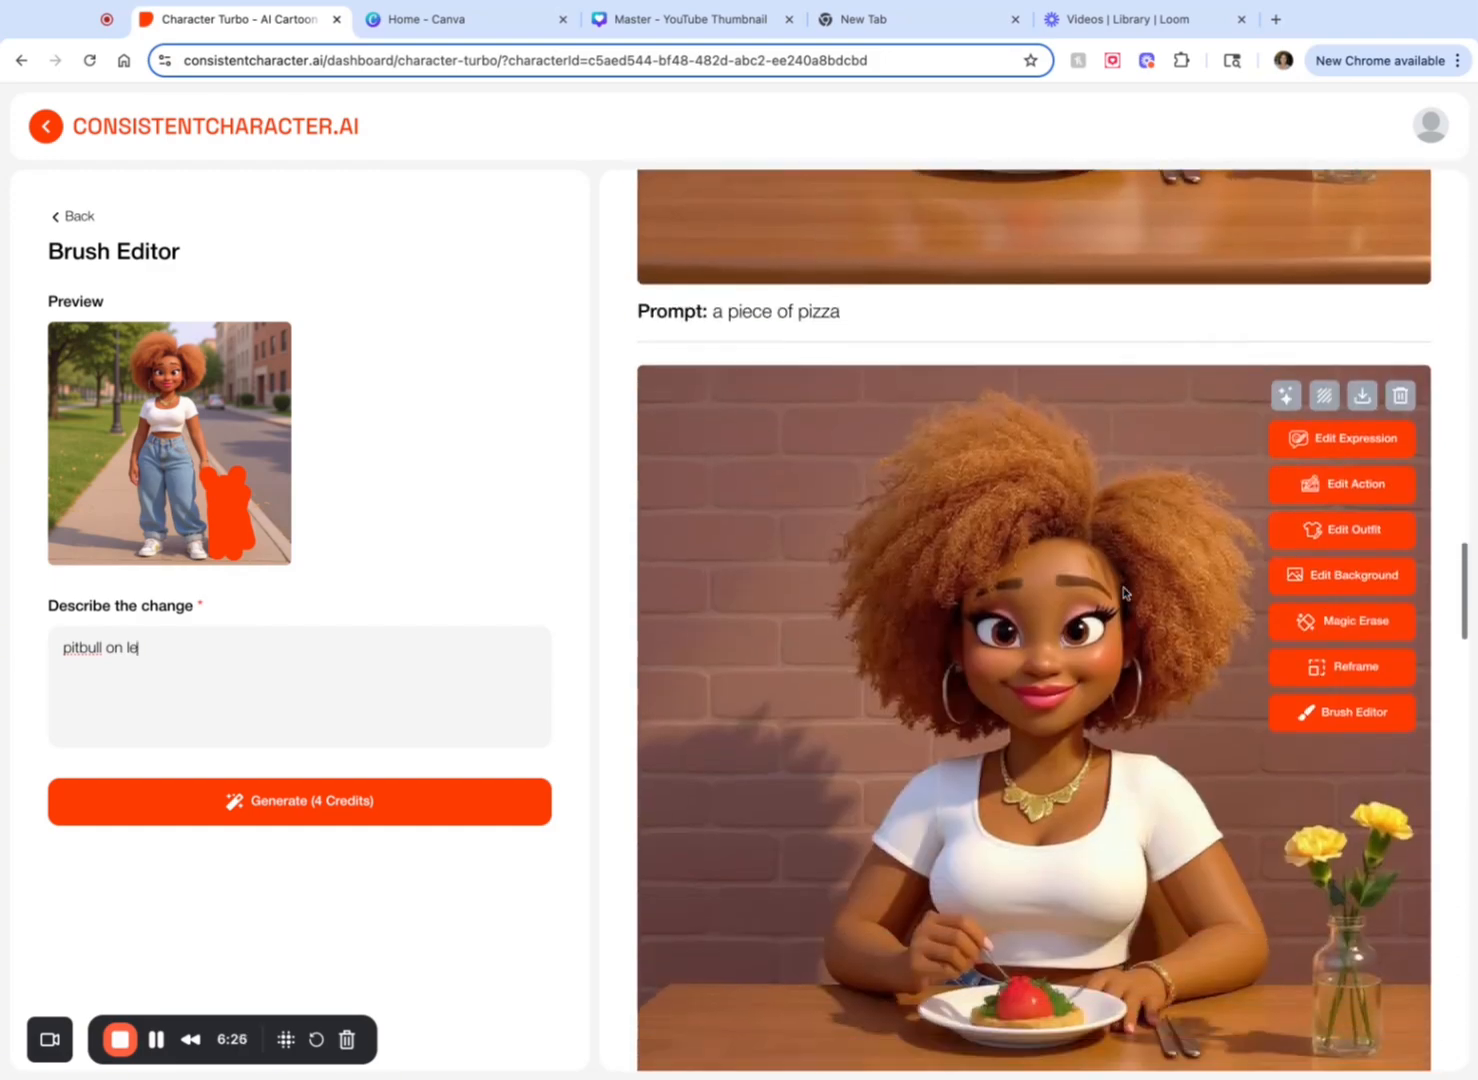
scroll(1123, 593, down, 10)
scroll(1120, 590, up, 3)
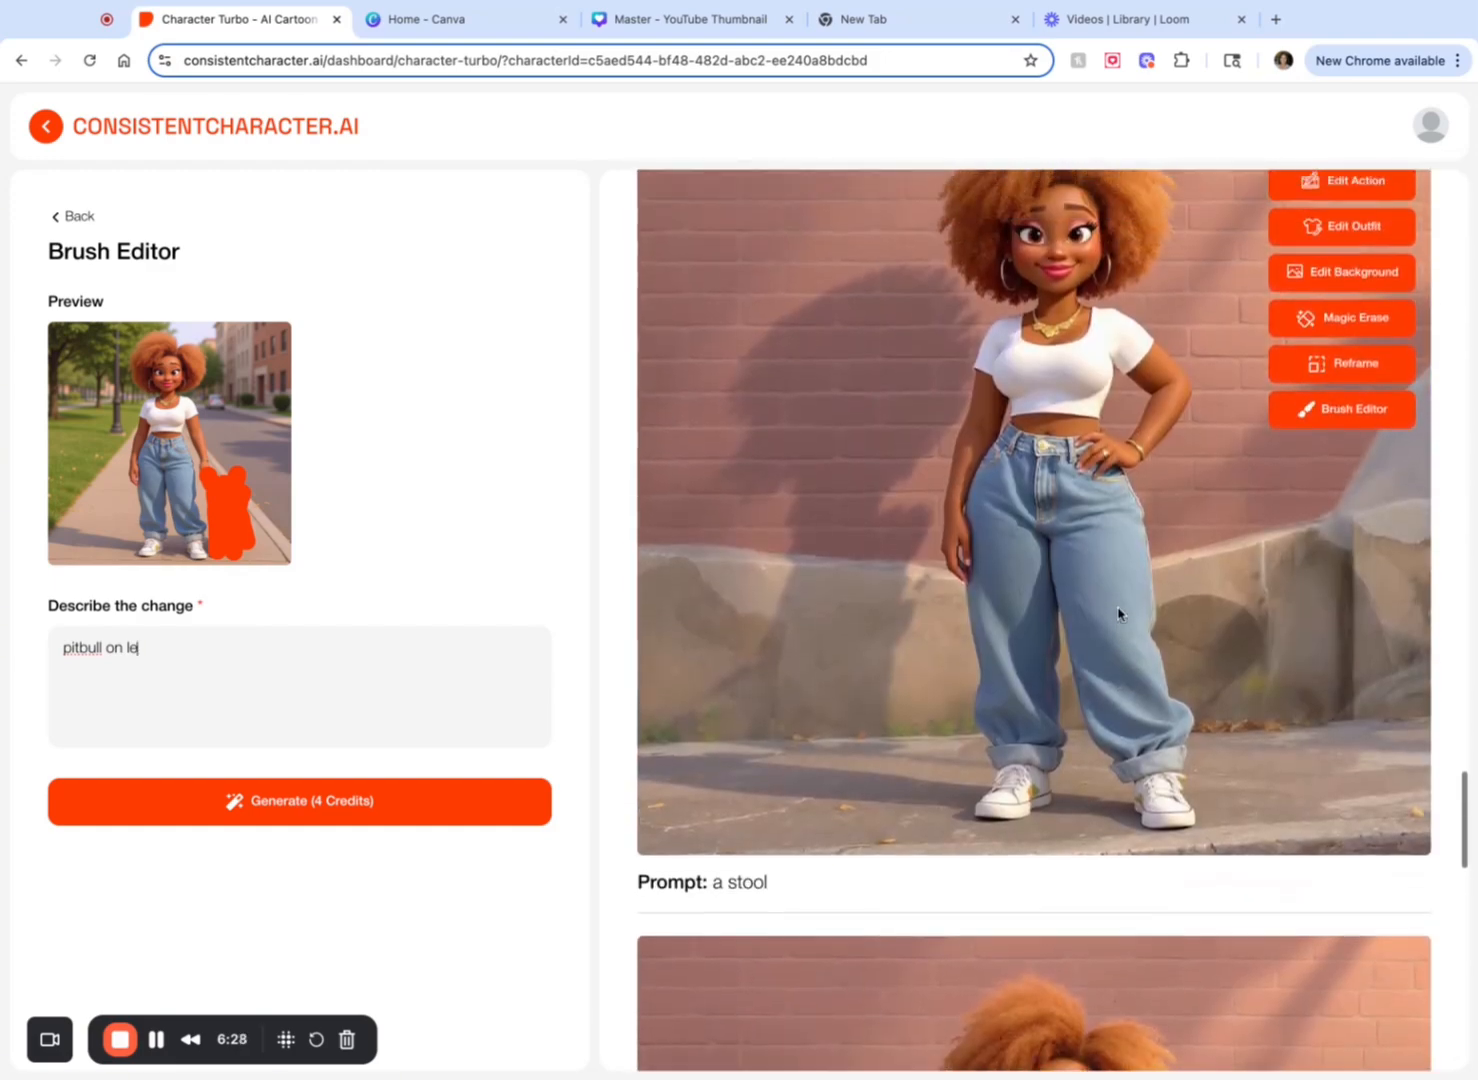
scroll(1120, 612, up, 2)
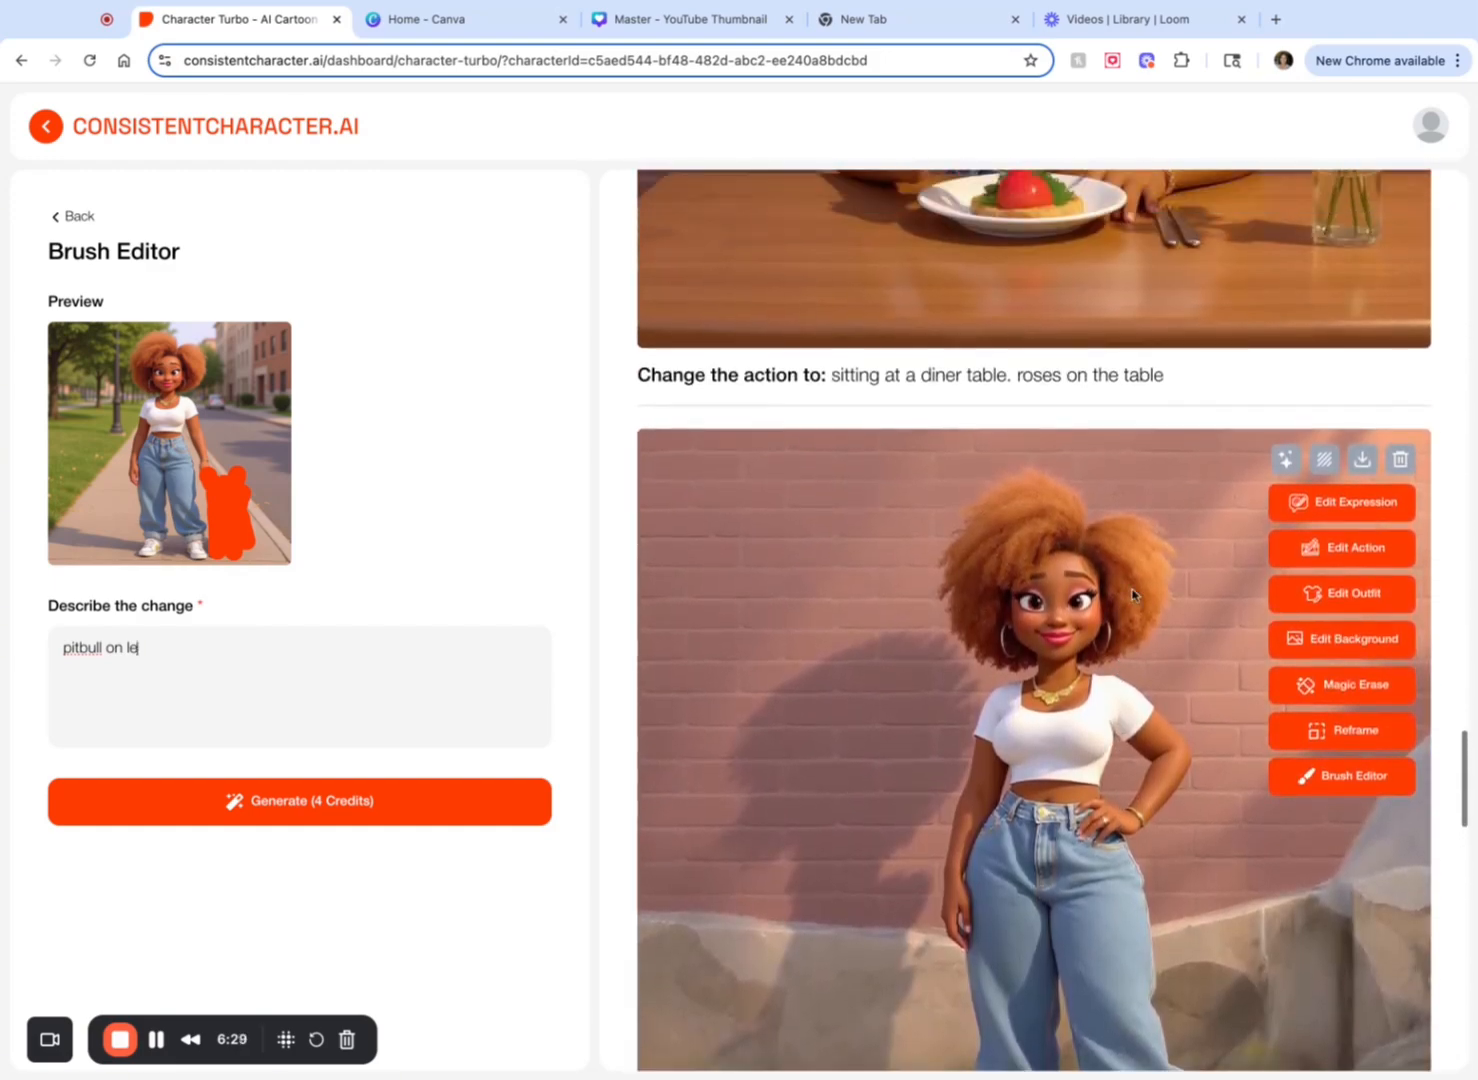
click(1335, 550)
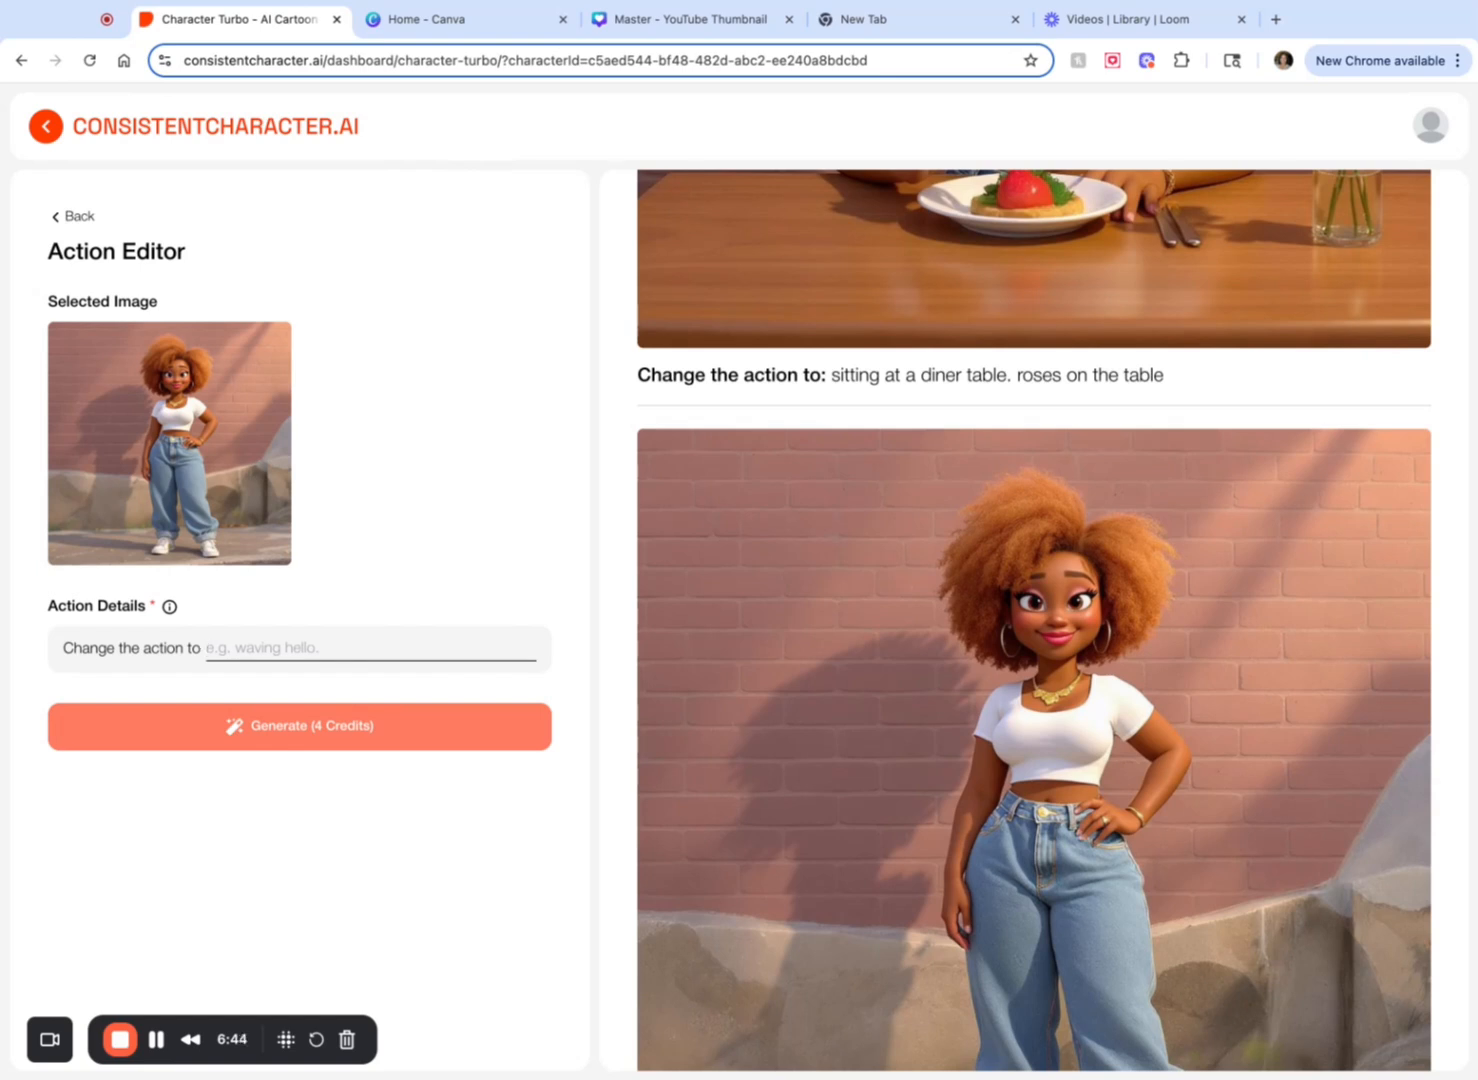
text(sitting )
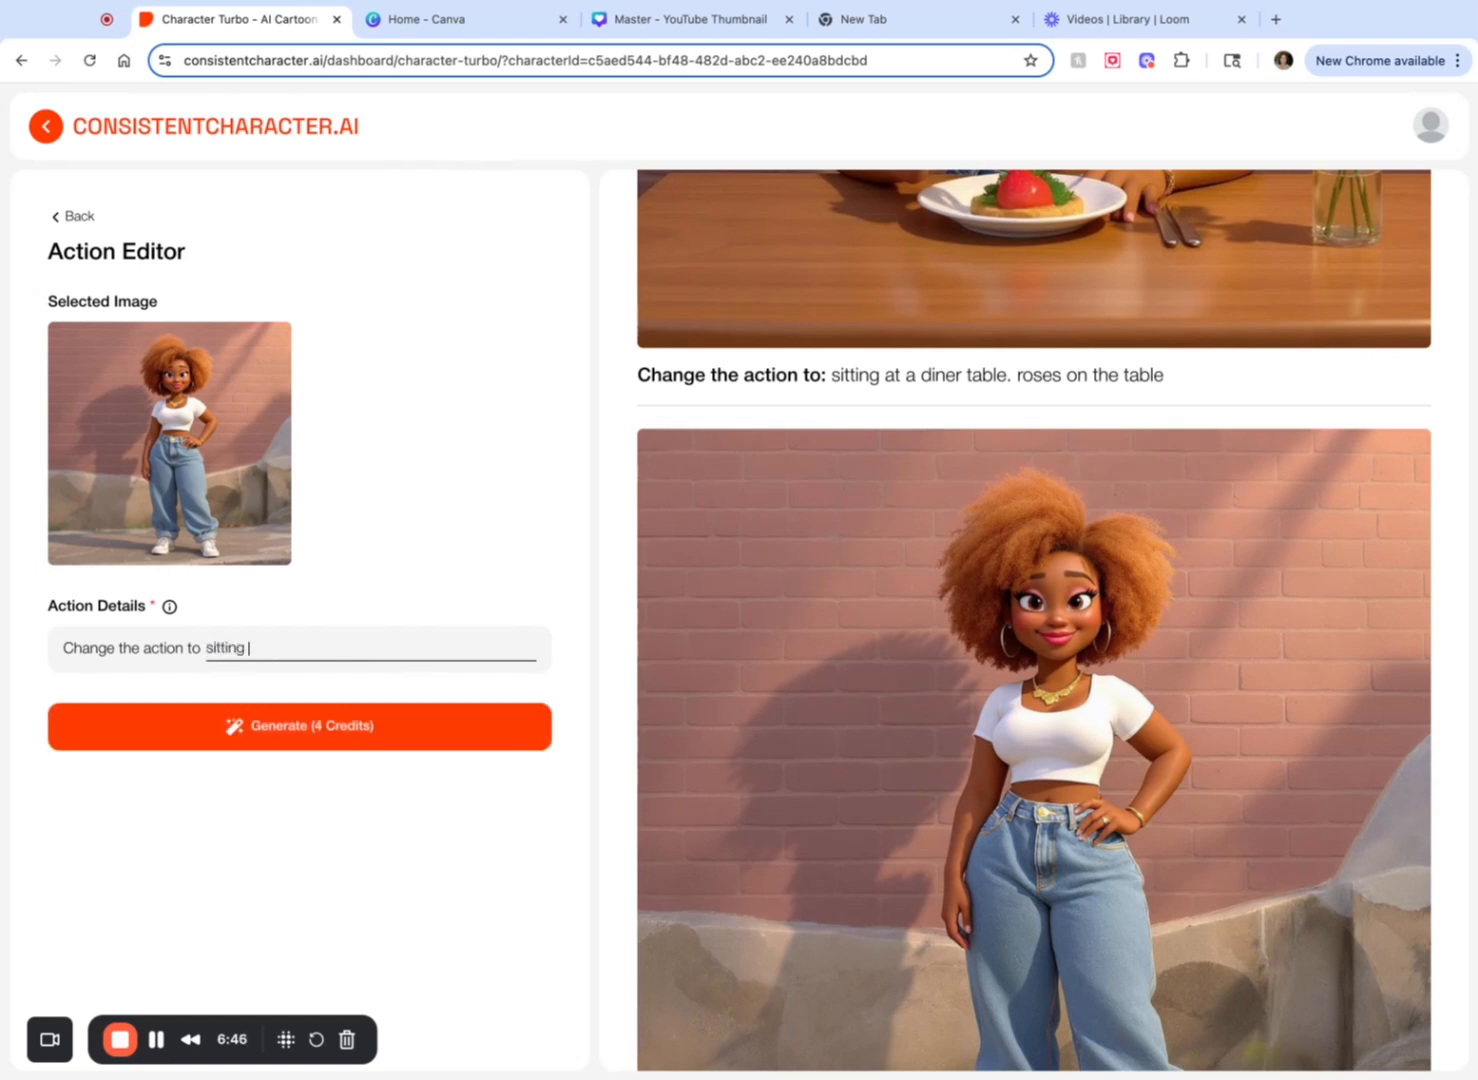
text(on a par)
text(k beach)
text(nch)
text(drinkin)
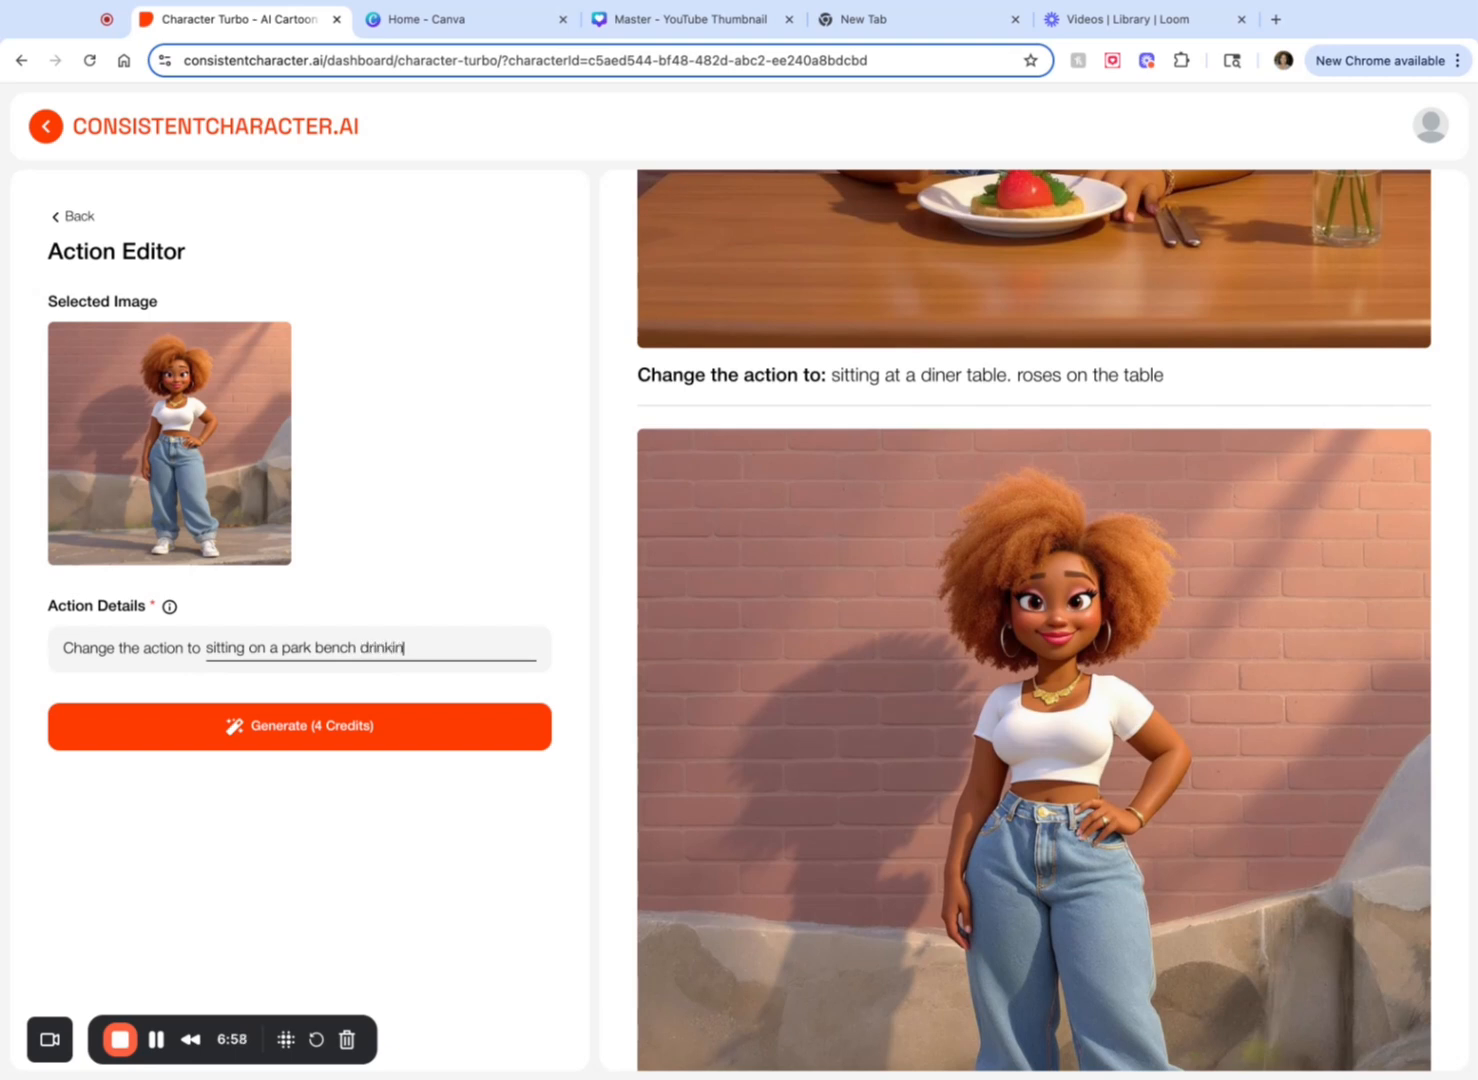
text(g a ic)
text(iced coffee)
click(268, 725)
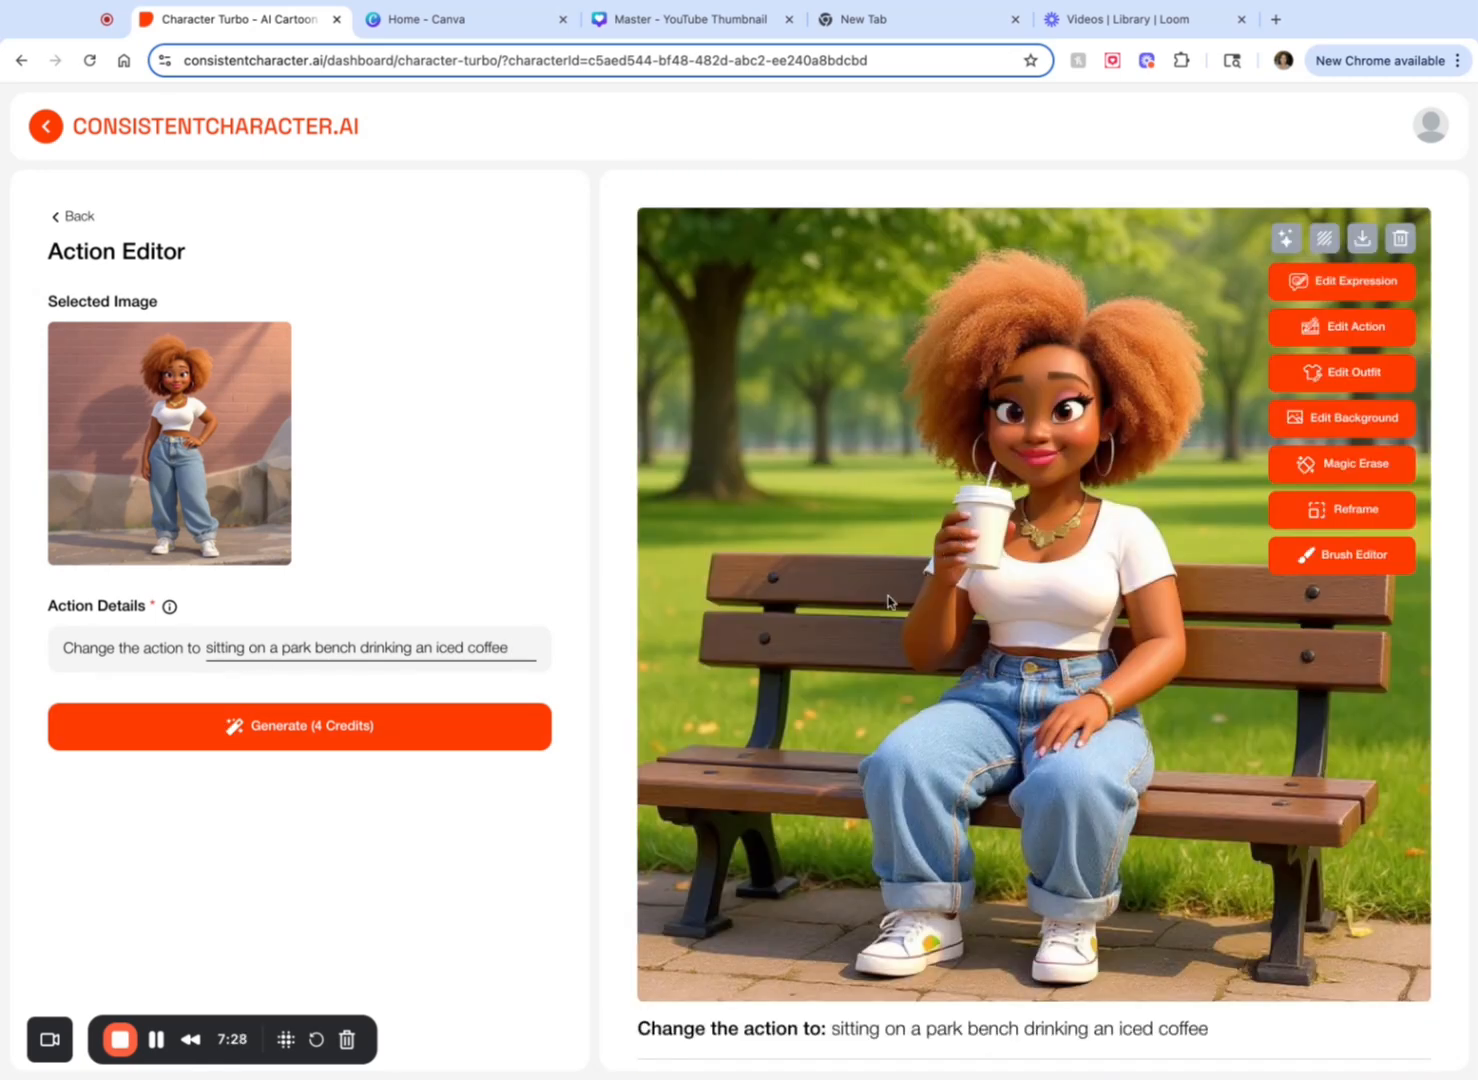
Step: Mask the coffee cup in the park bench image with a brush smaller than 75px and generate a "pepsi bottle" in its place
click(1340, 562)
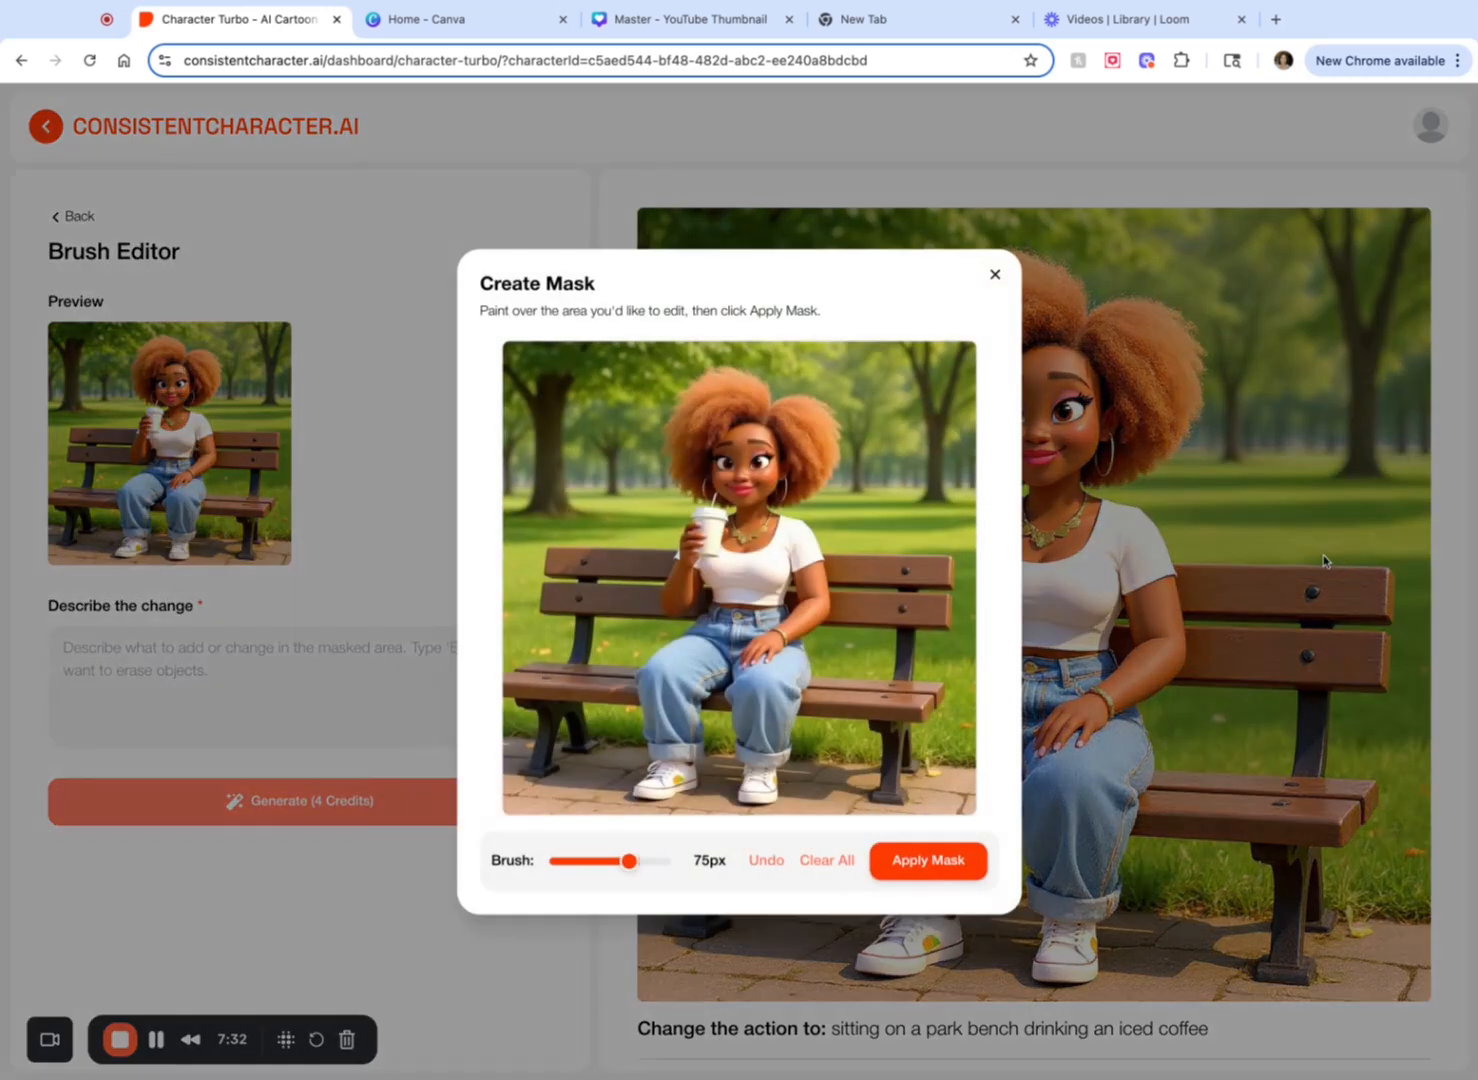
click(630, 872)
key(Left)
key(Left)
key(Left)
key(Left)
key(Left)
key(Left)
key(Left)
key(Left)
key(Left)
key(Left)
key(Left)
key(Left)
key(Left)
key(Left)
key(Left)
key(Left)
key(Left)
key(Left)
key(Left)
key(Left)
mouse_move(710, 551)
mouse_down()
mouse_move(700, 515)
mouse_move(715, 501)
mouse_move(709, 558)
mouse_up()
click(927, 860)
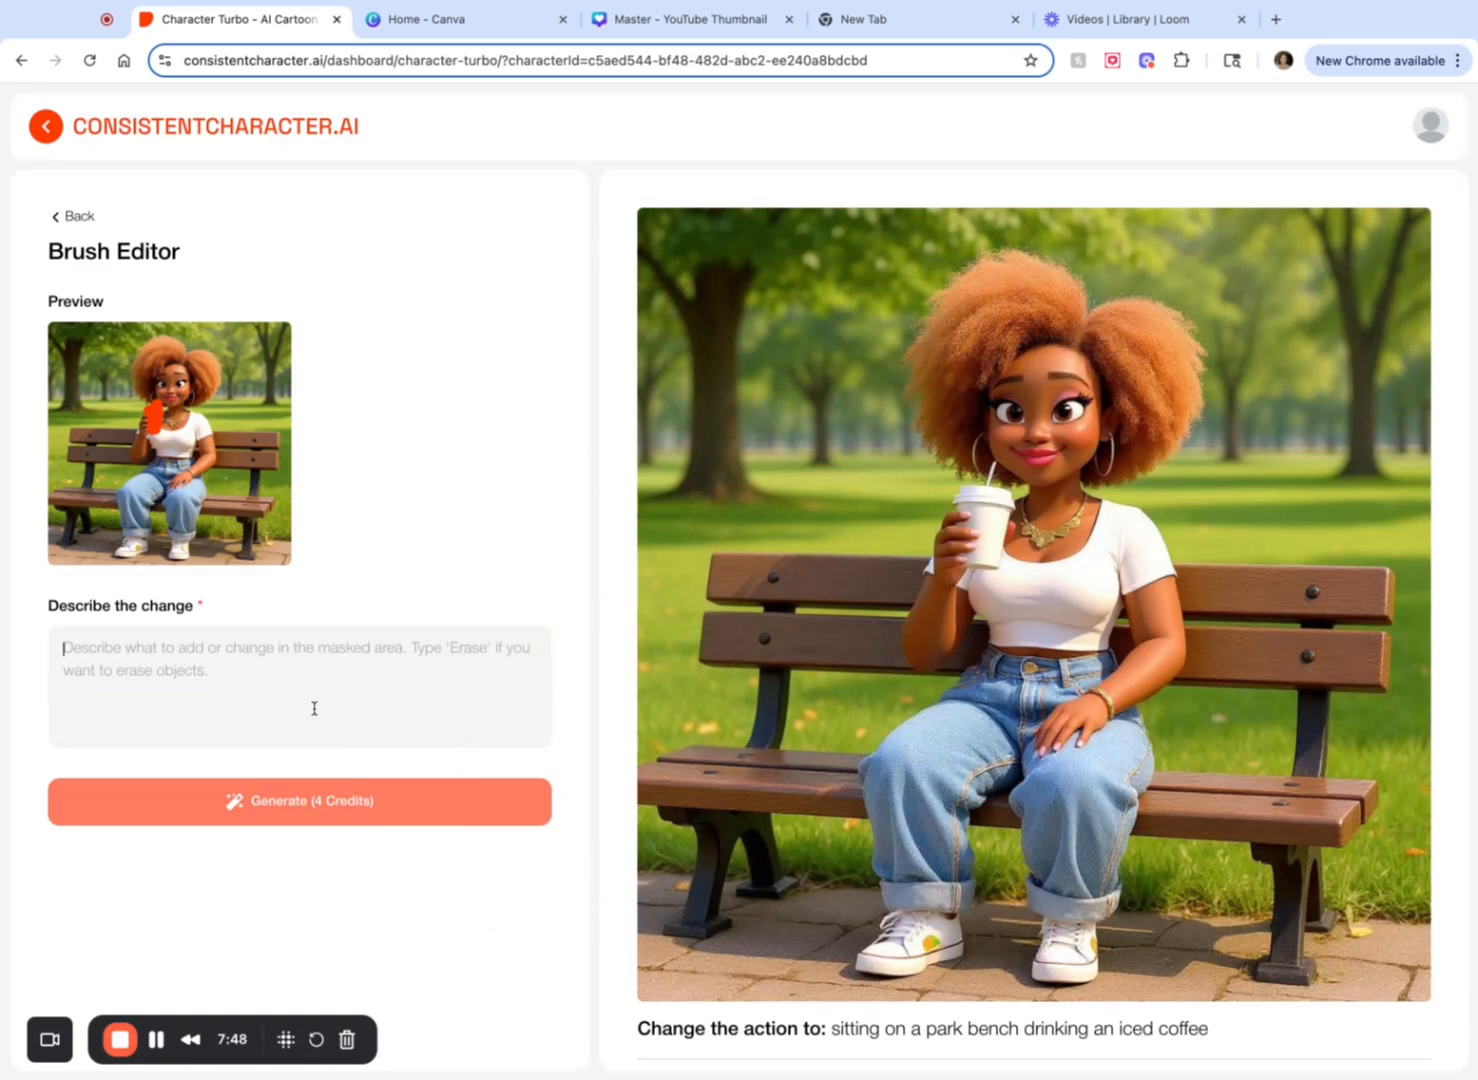
text(pepsi bottle)
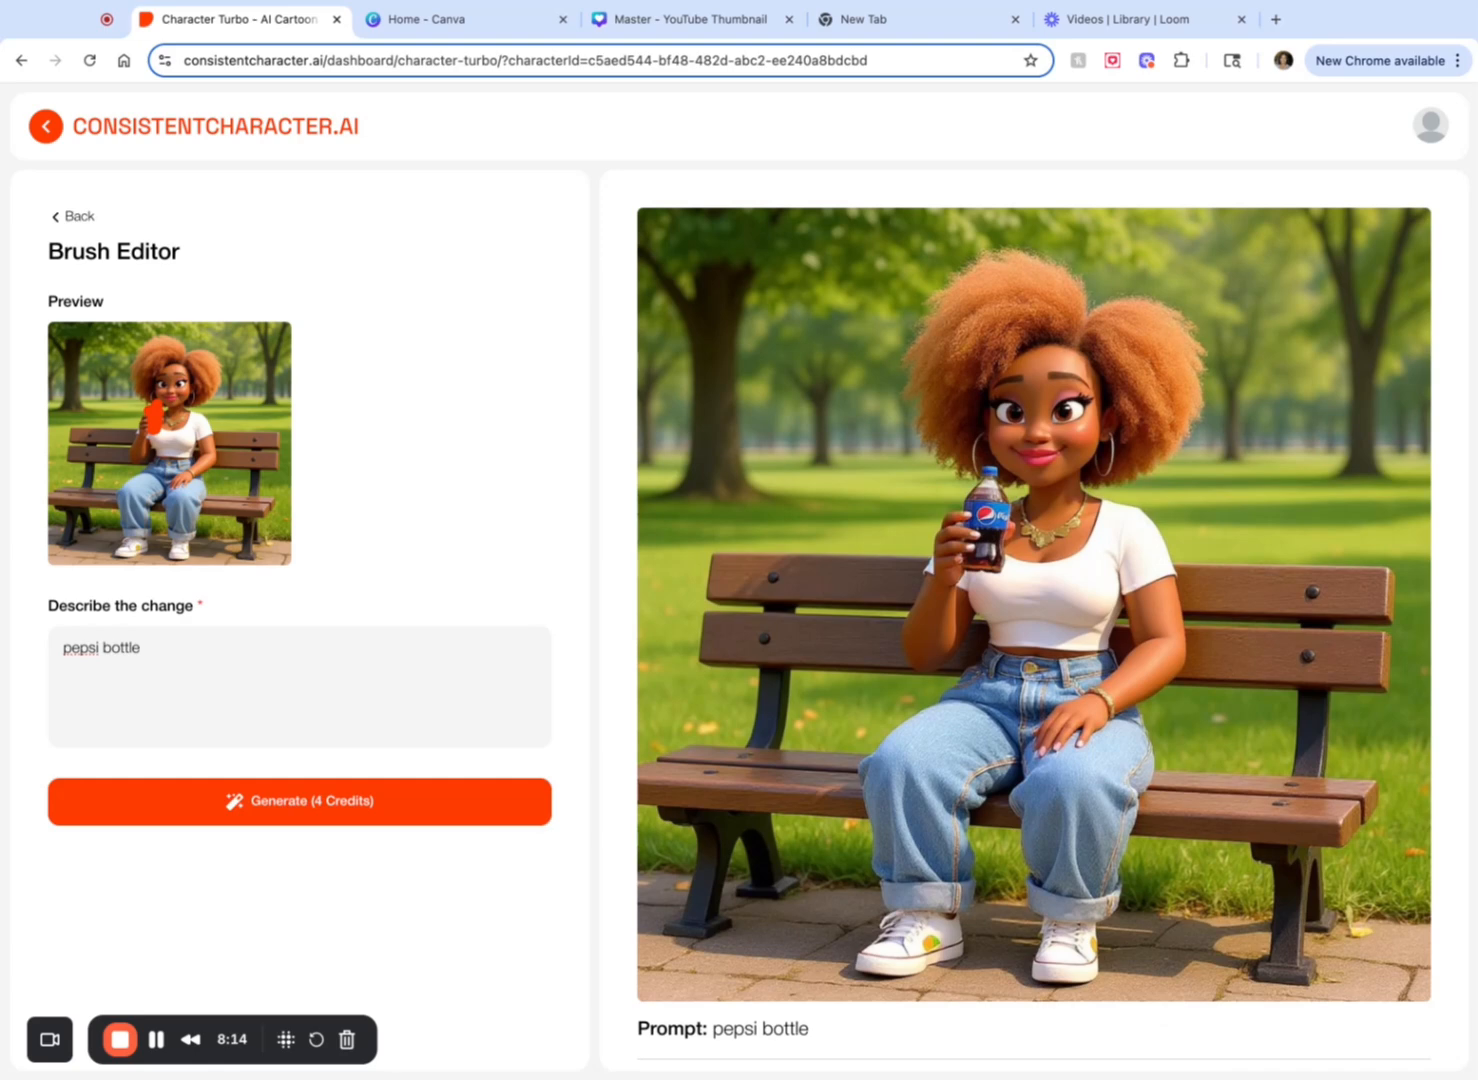
Step: Compare the pepsi bottle image with the original park bench image of the character holding the coffee cup
mouse_move(1029, 512)
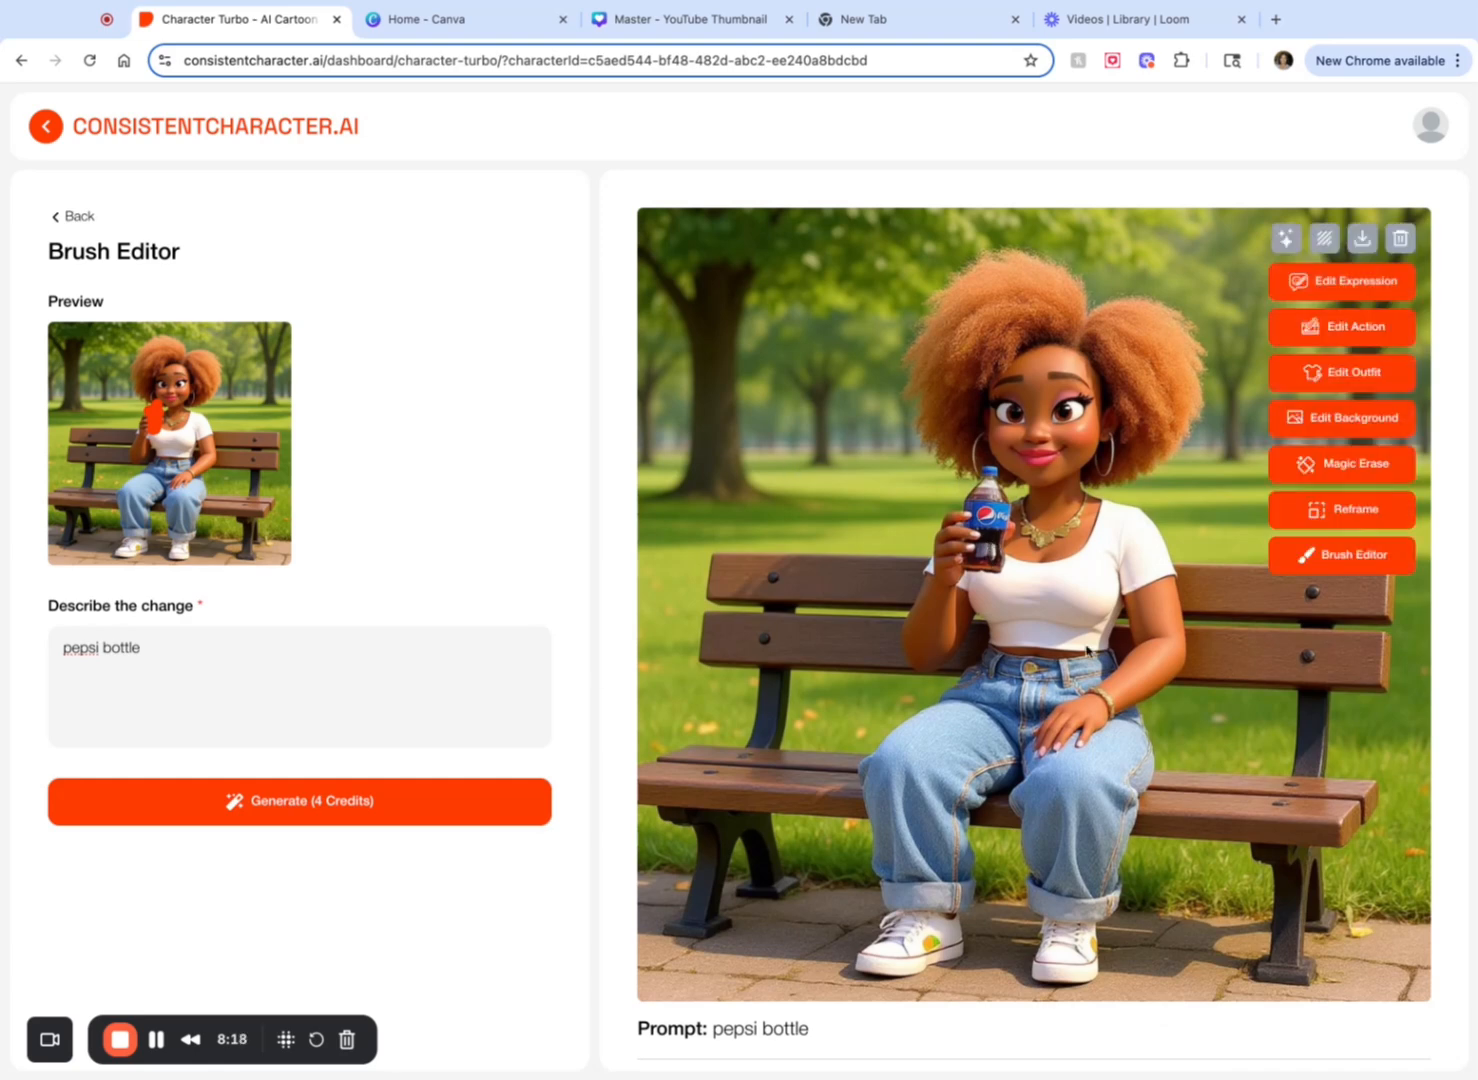
scroll(1087, 650, down, 5)
scroll(1065, 681, up, 1)
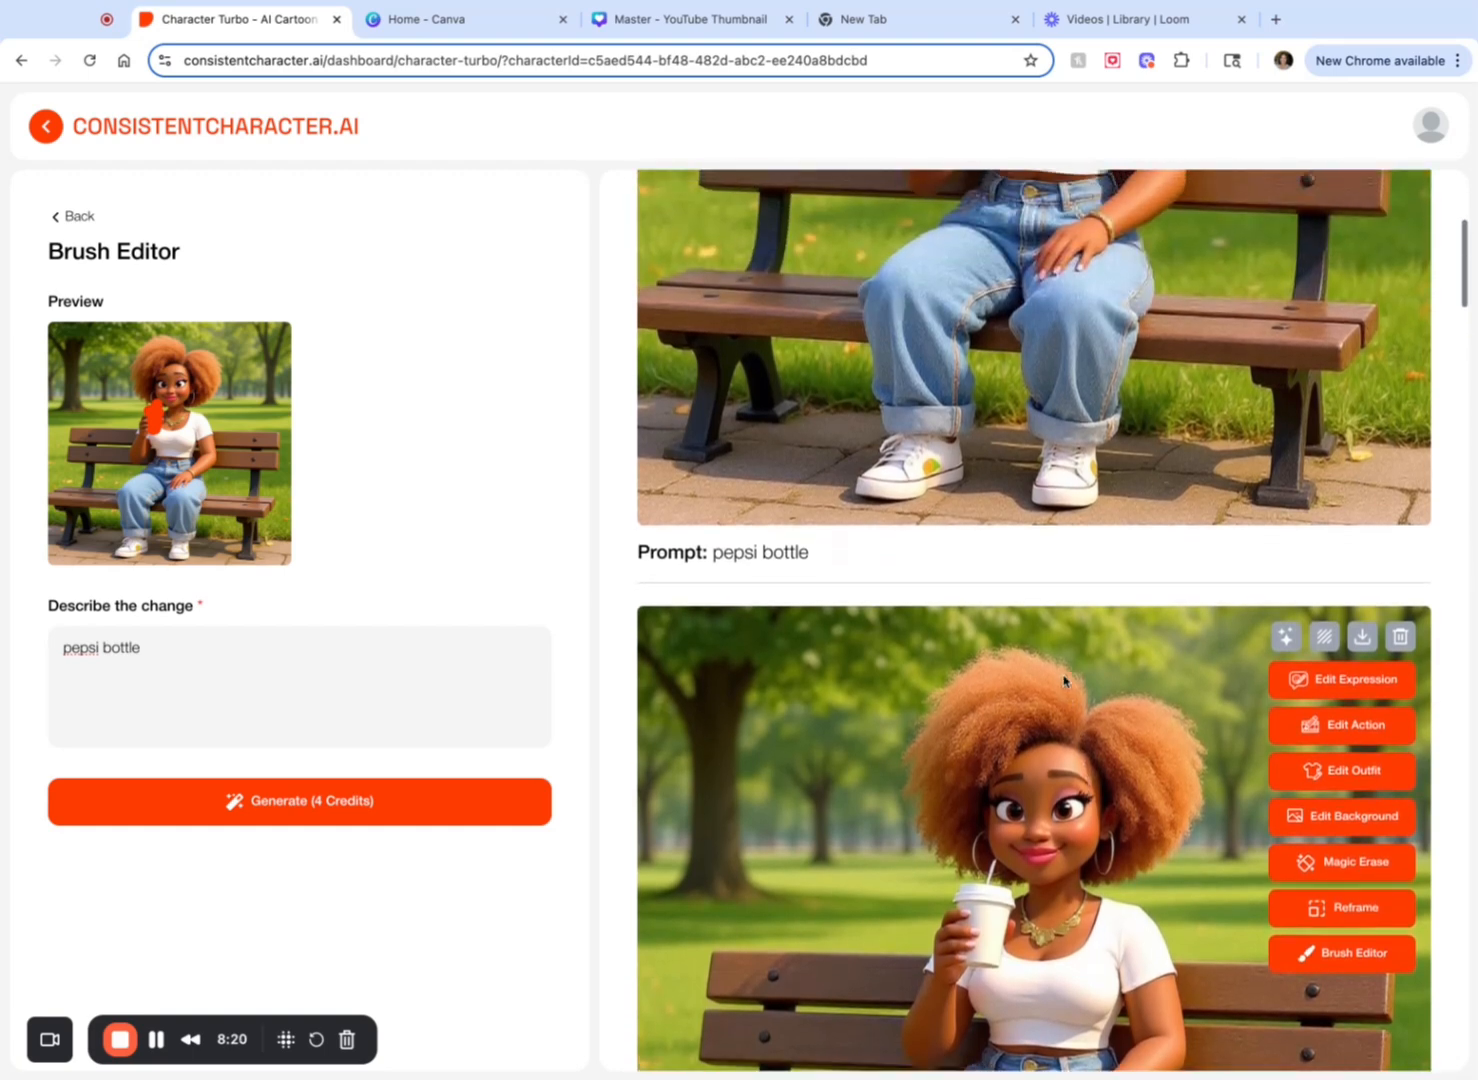
scroll(1064, 681, down, 3)
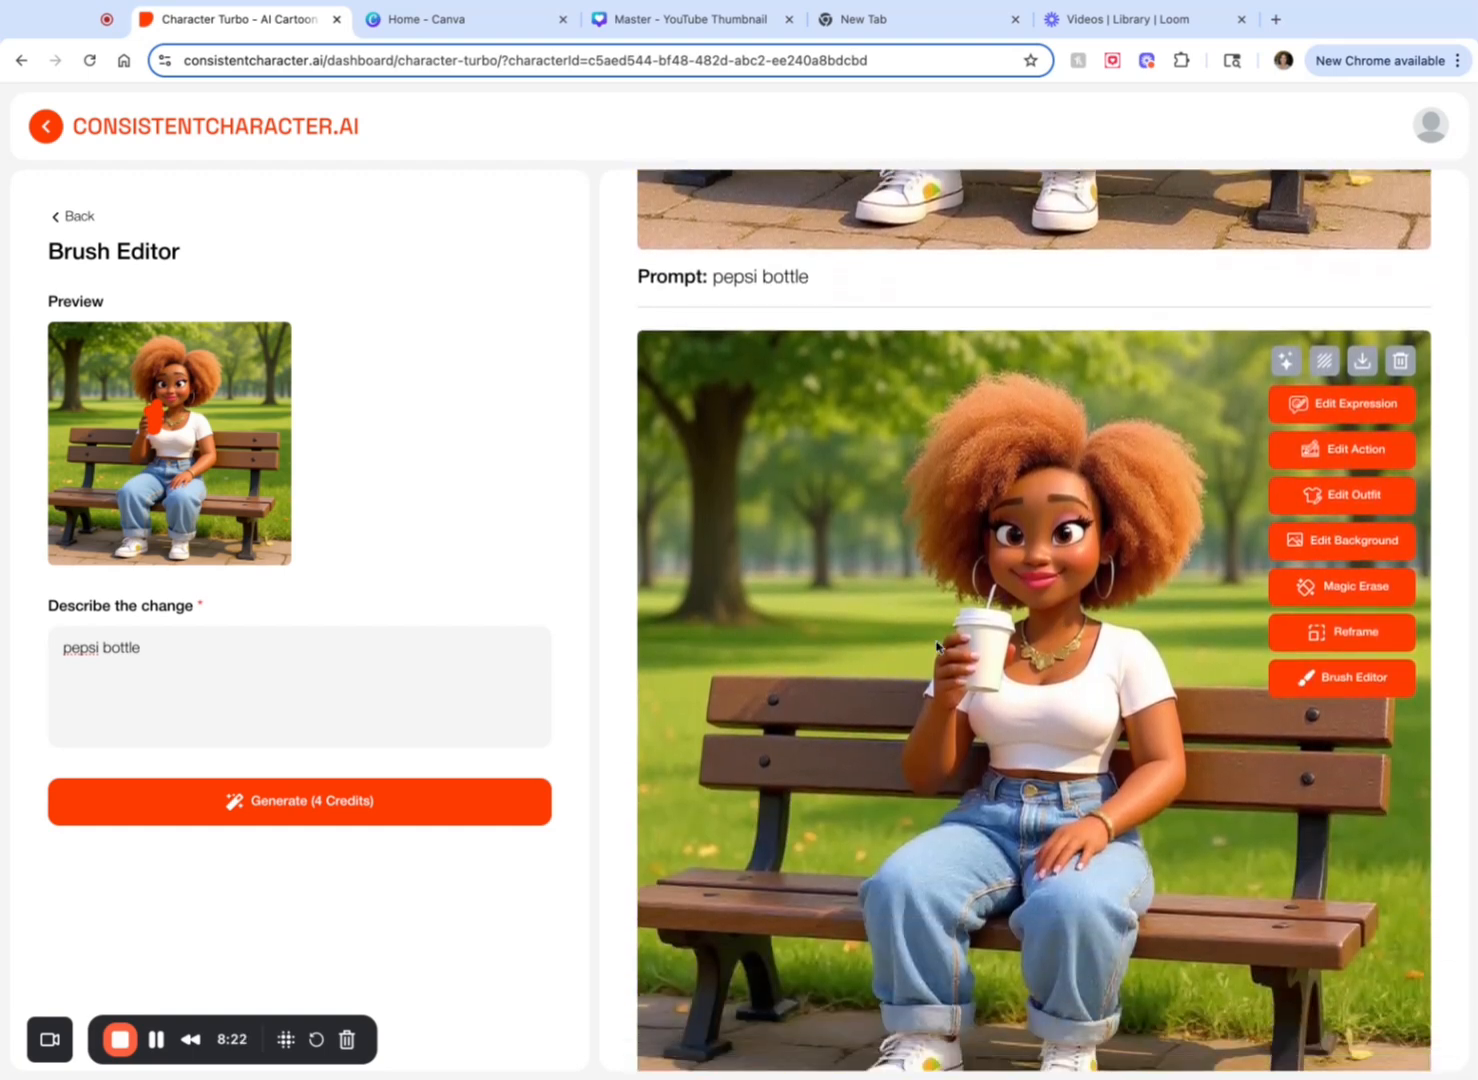
scroll(937, 645, up, 8)
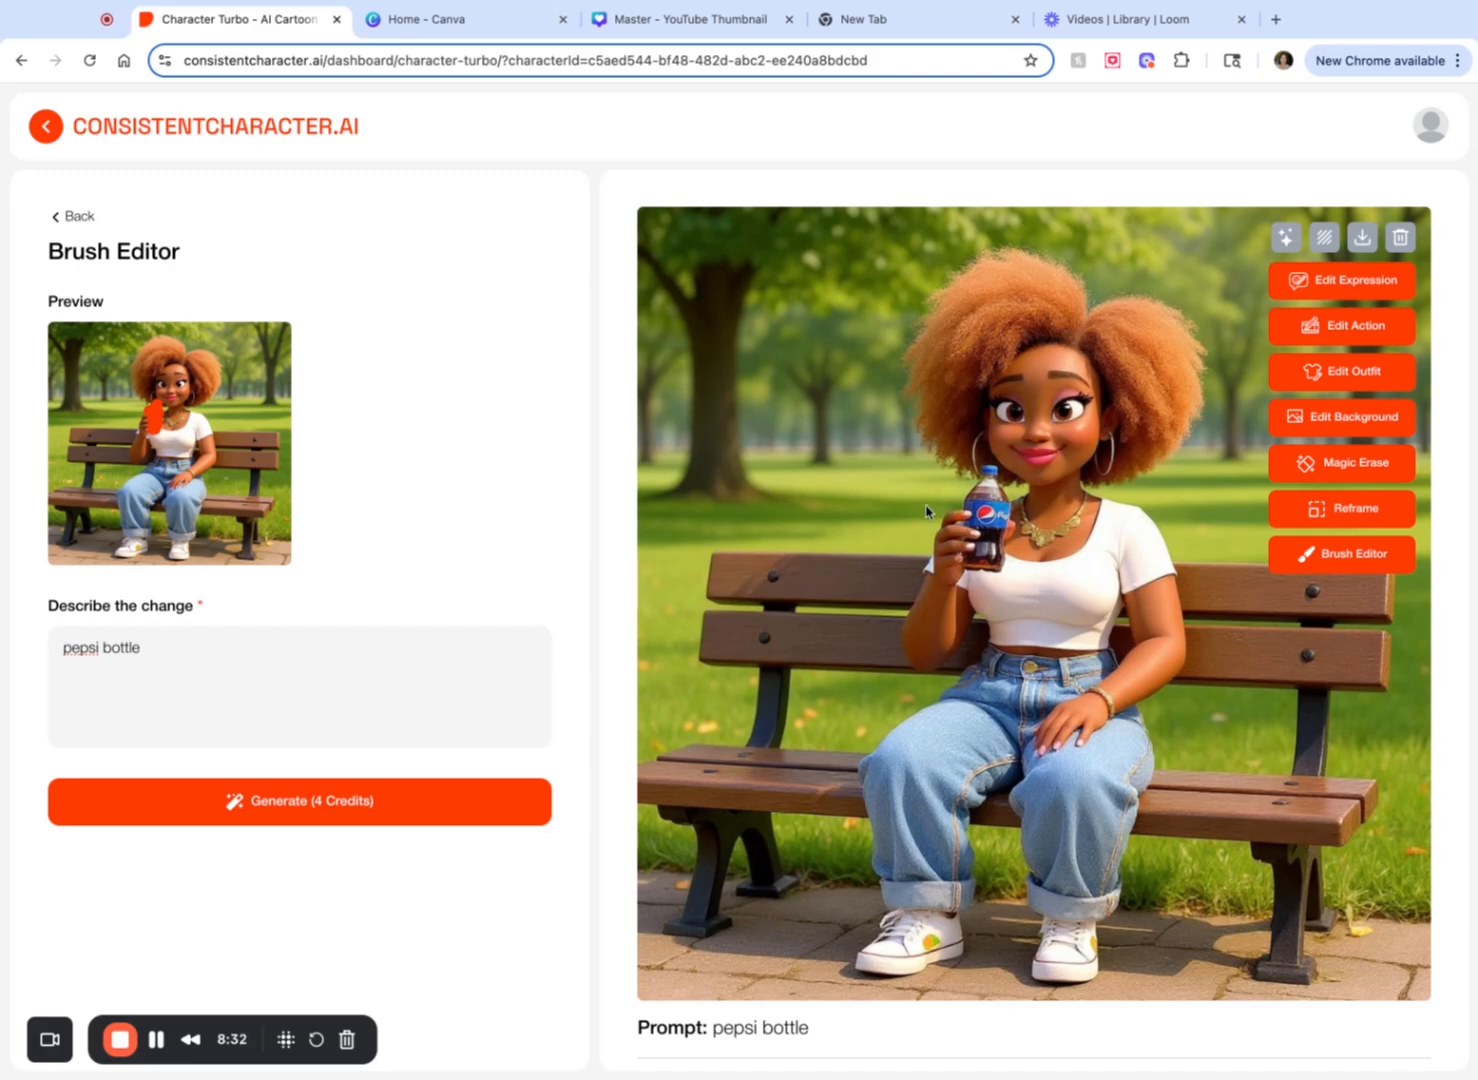
Step: Review the earlier object replacements in the generated images: the pitbull, the piece of pizza and the yellow carnations against their originals
scroll(995, 520, down, 20)
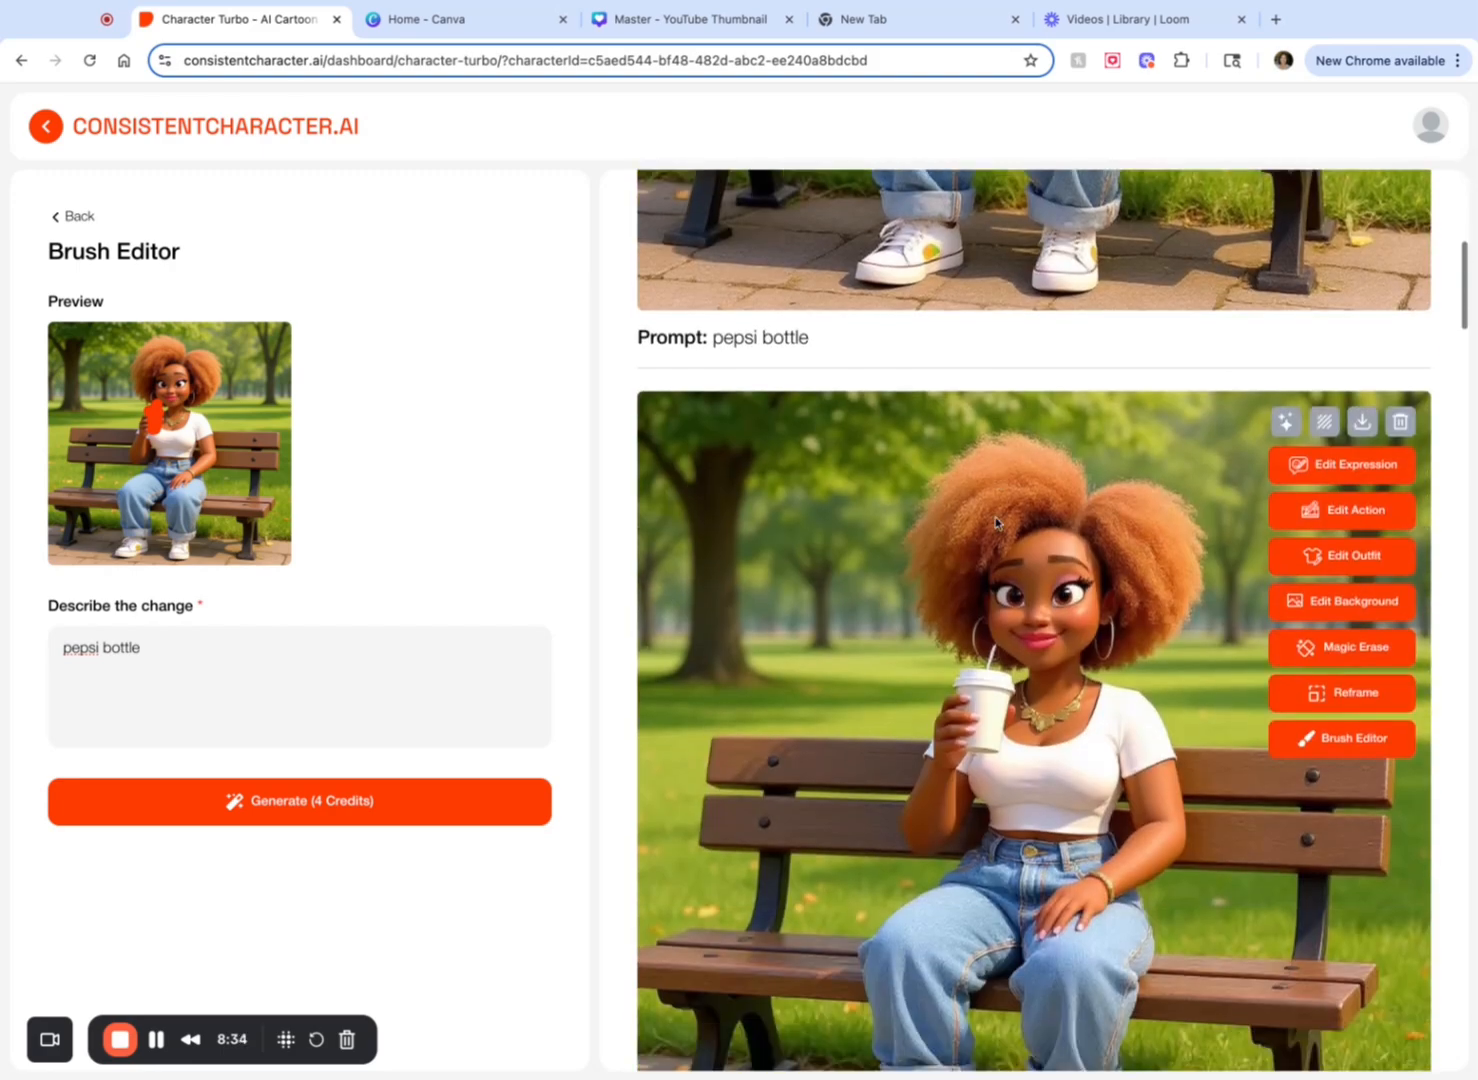
scroll(997, 520, down, 5)
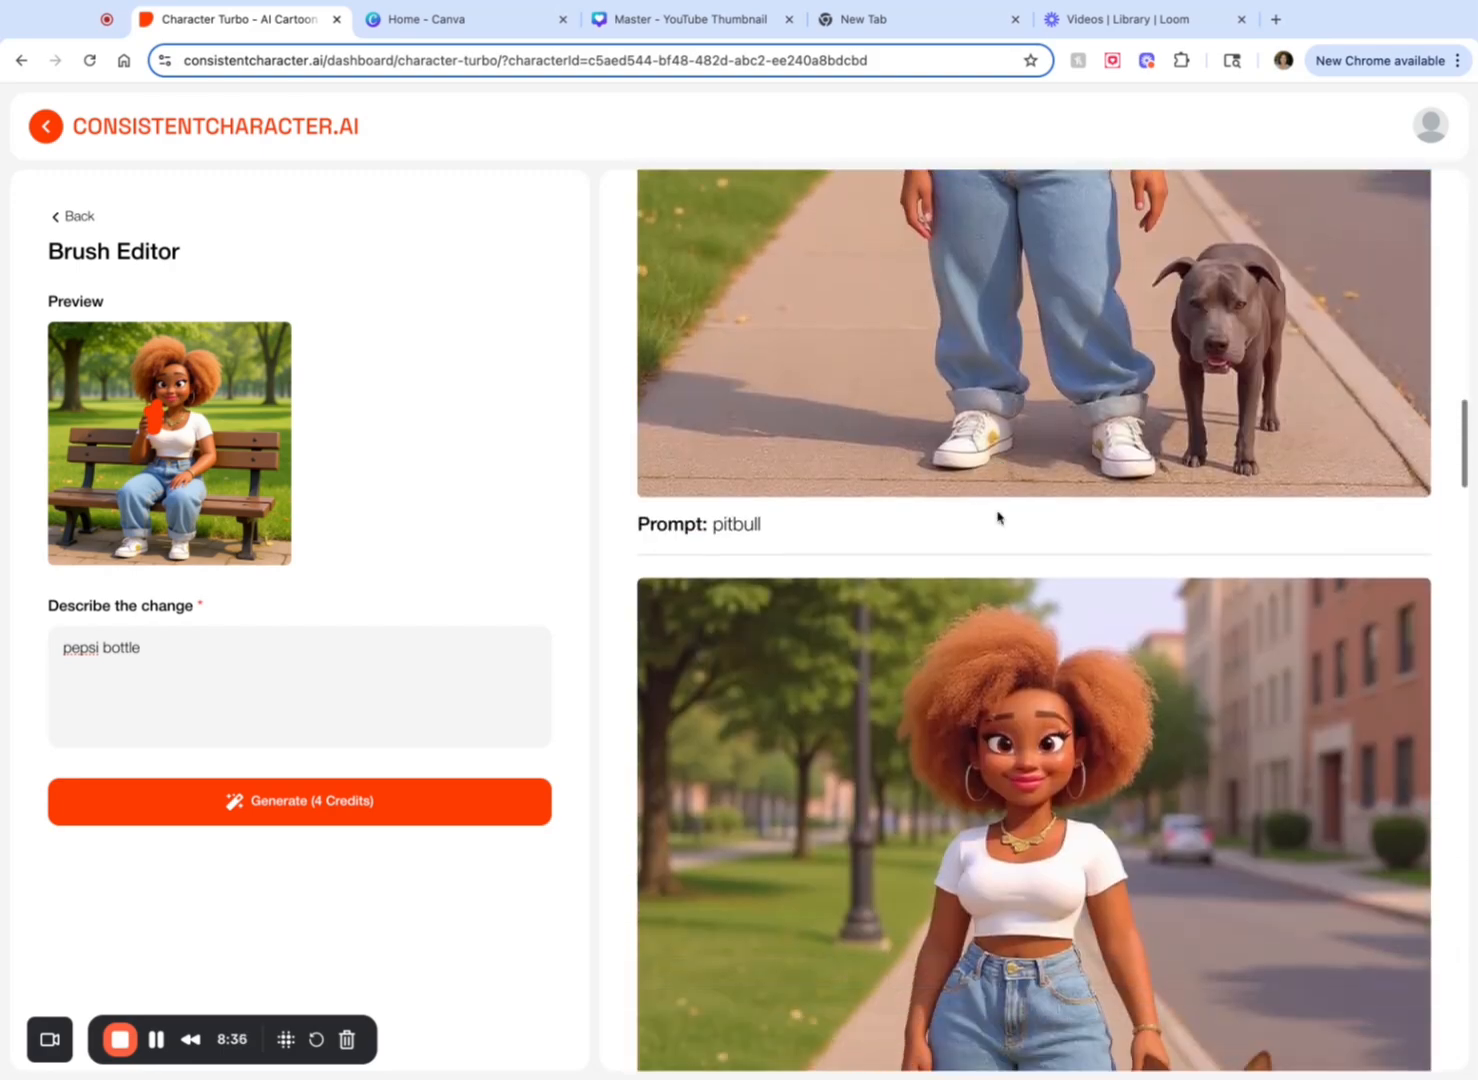
scroll(1000, 510, up, 10)
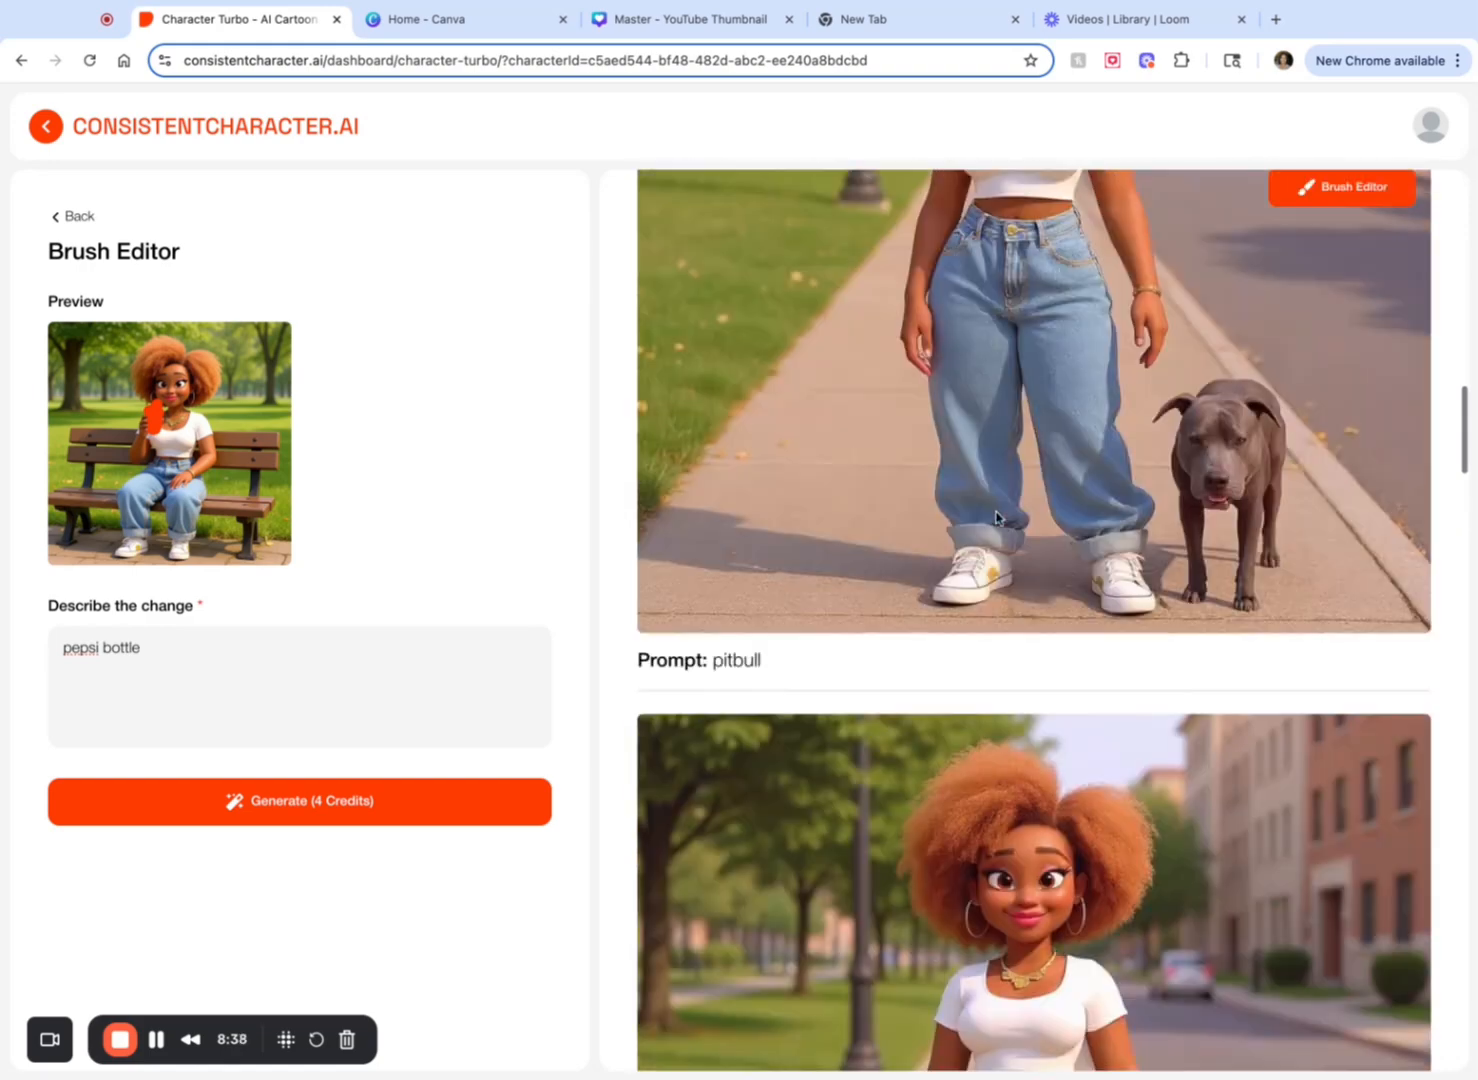
scroll(998, 515, down, 3)
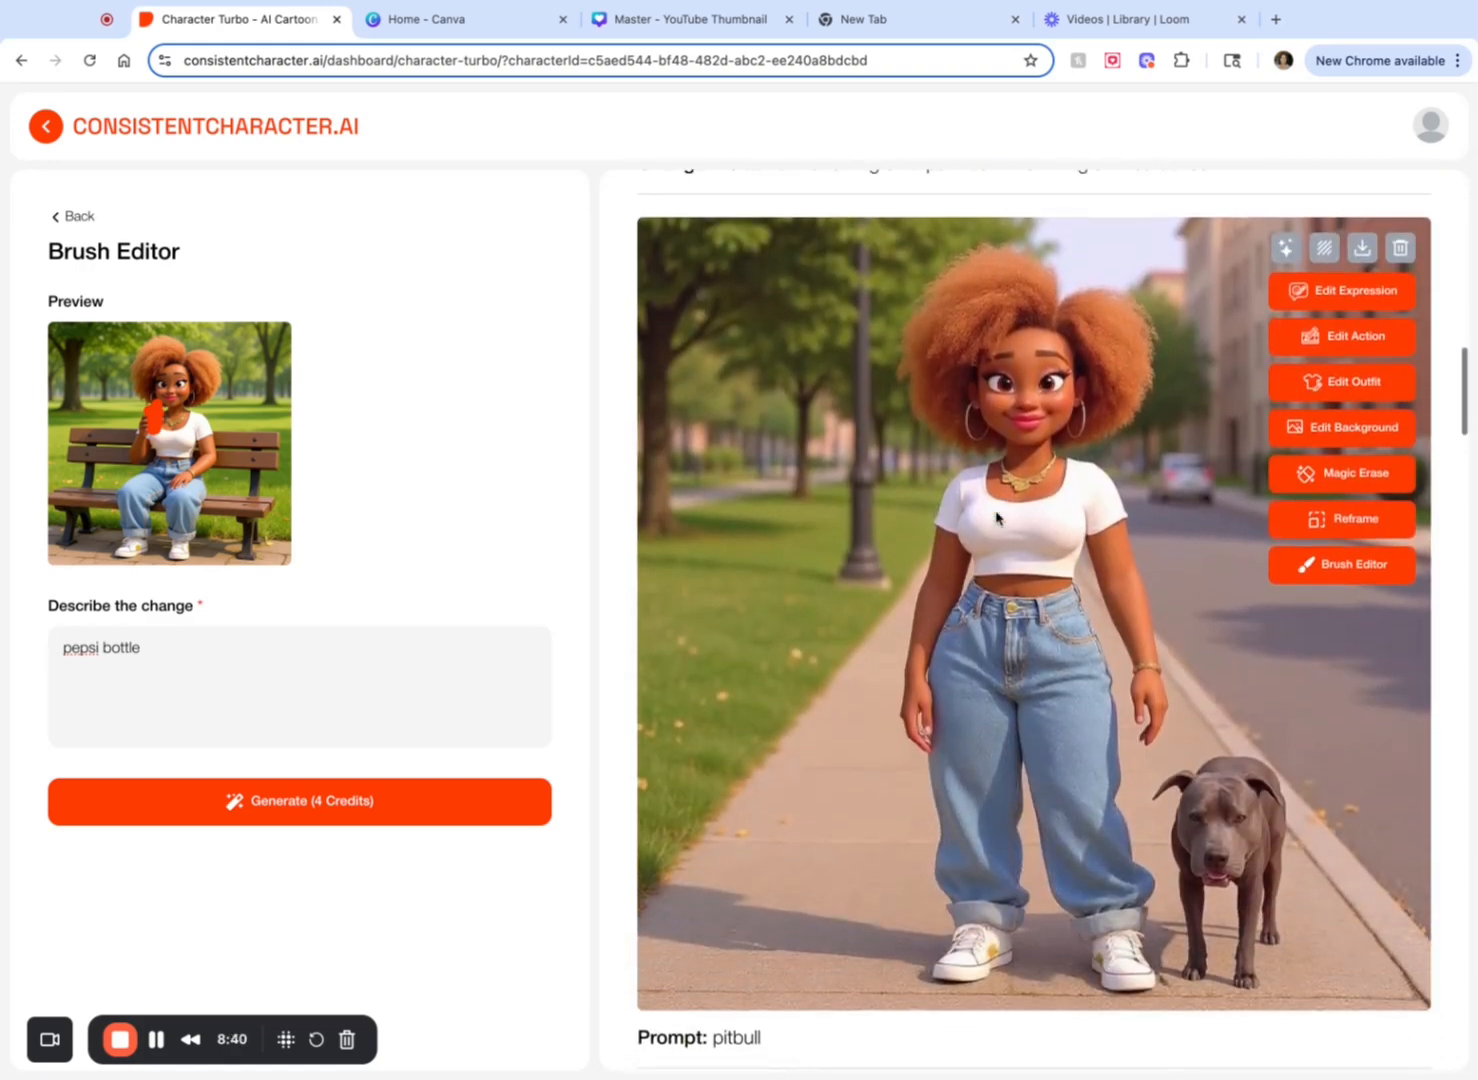
scroll(996, 517, down, 15)
scroll(1001, 502, down, 12)
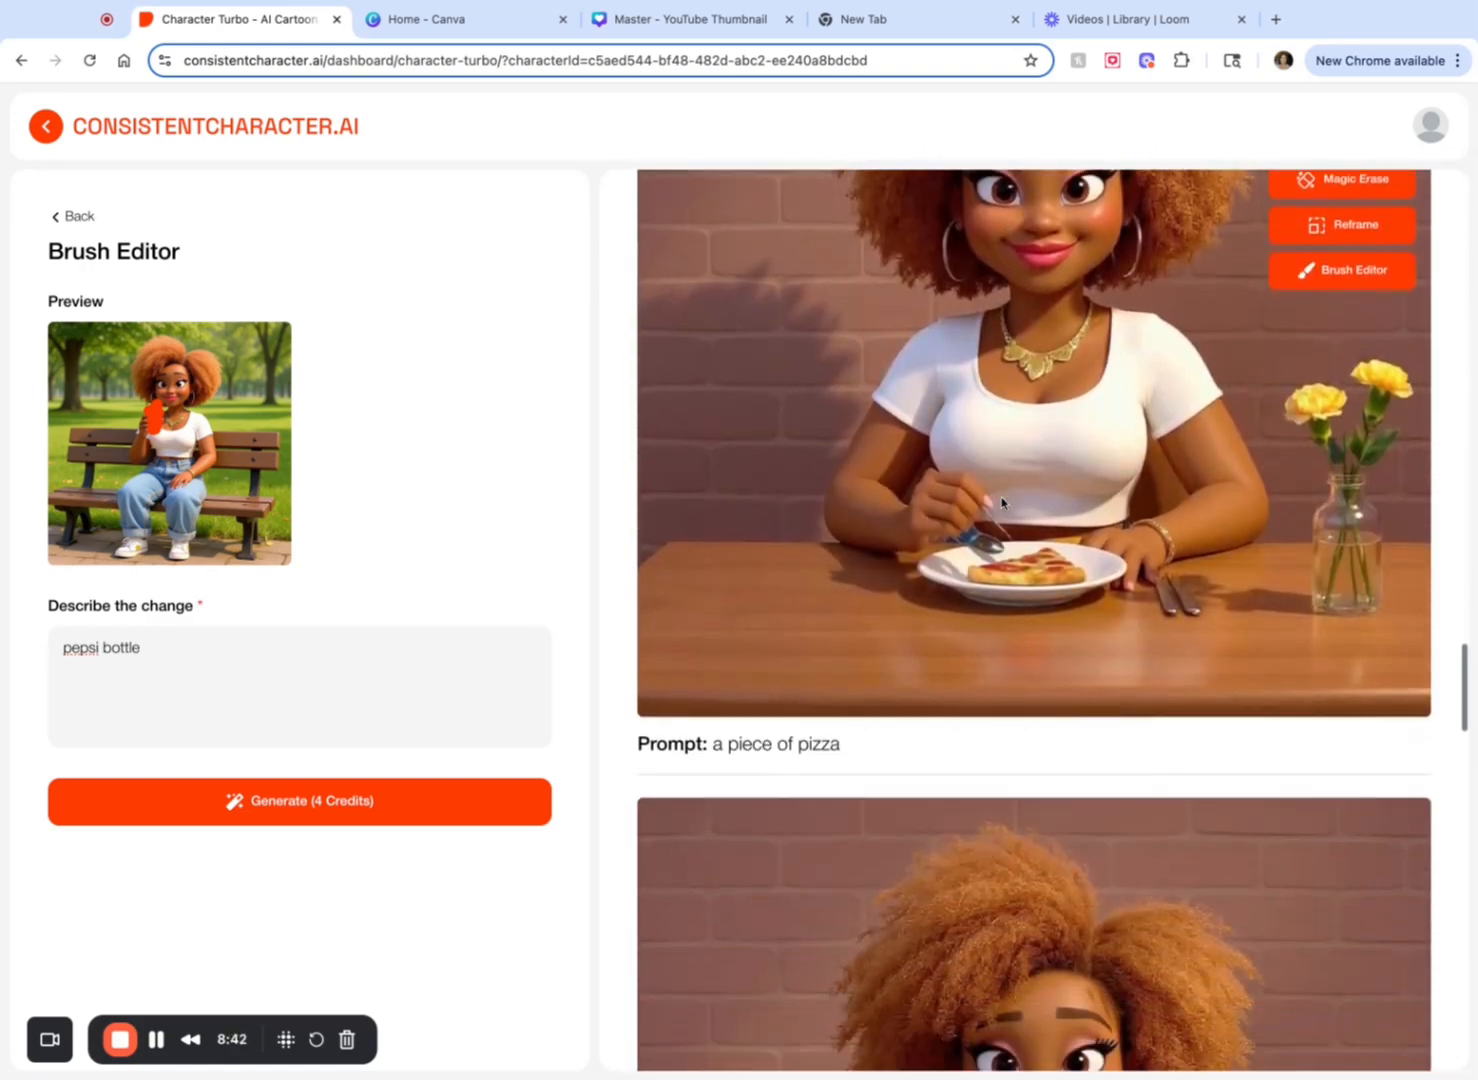
scroll(1008, 477, down, 8)
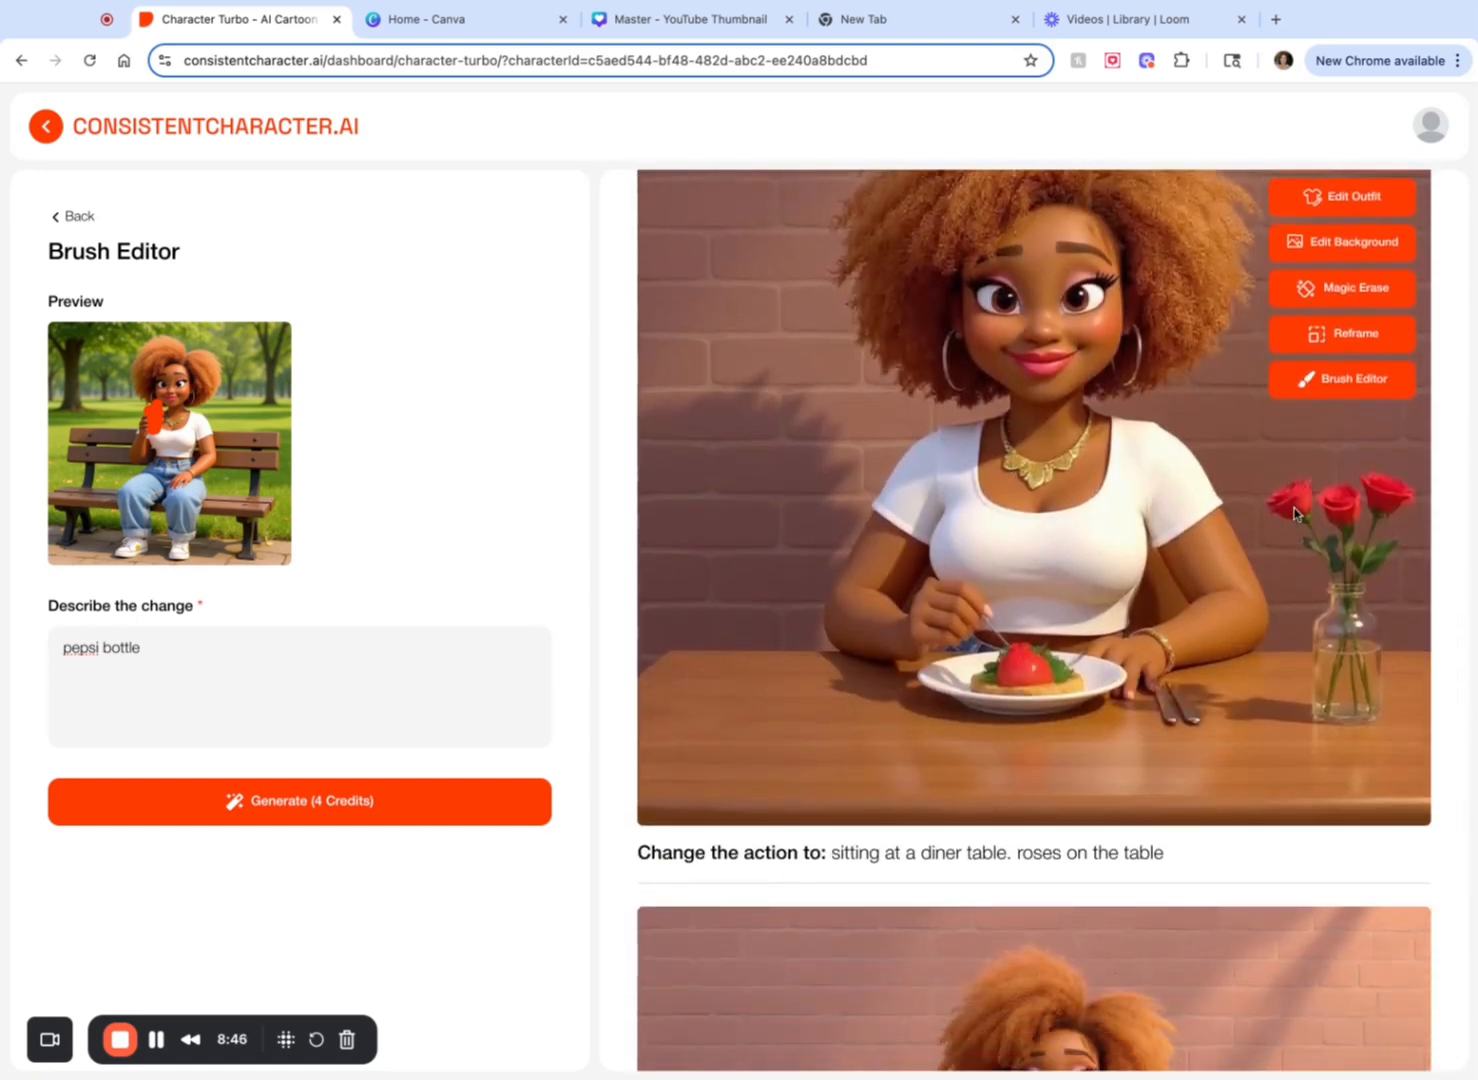
scroll(1280, 505, up, 8)
scroll(1294, 513, up, 2)
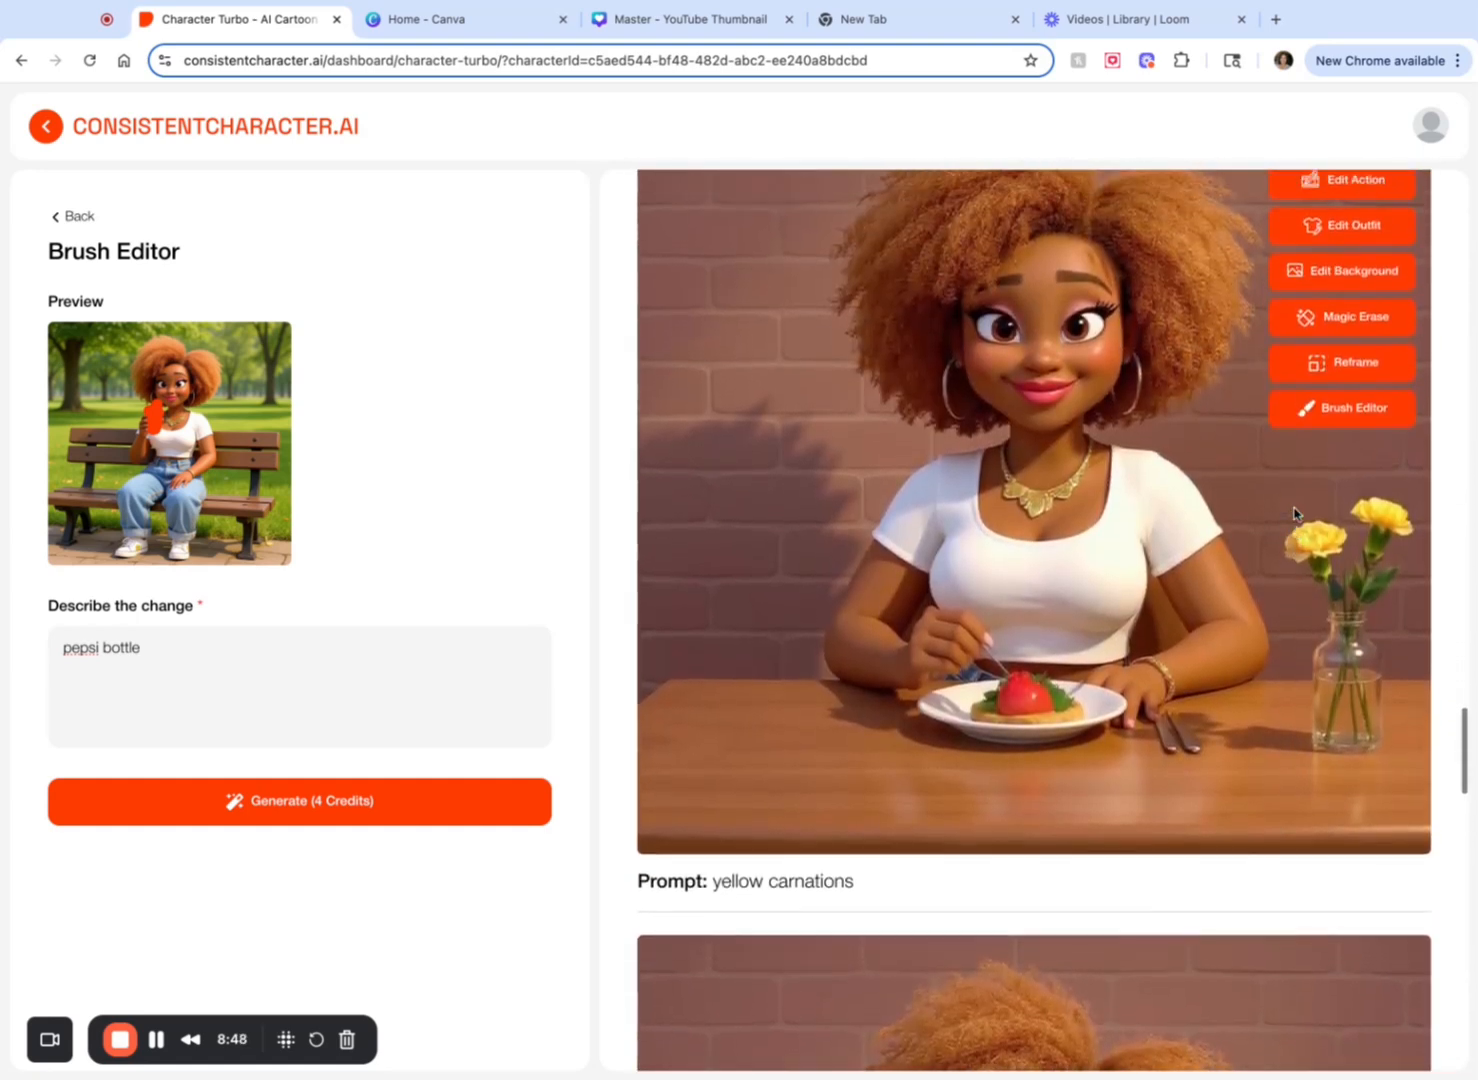
scroll(1025, 885, up, 7)
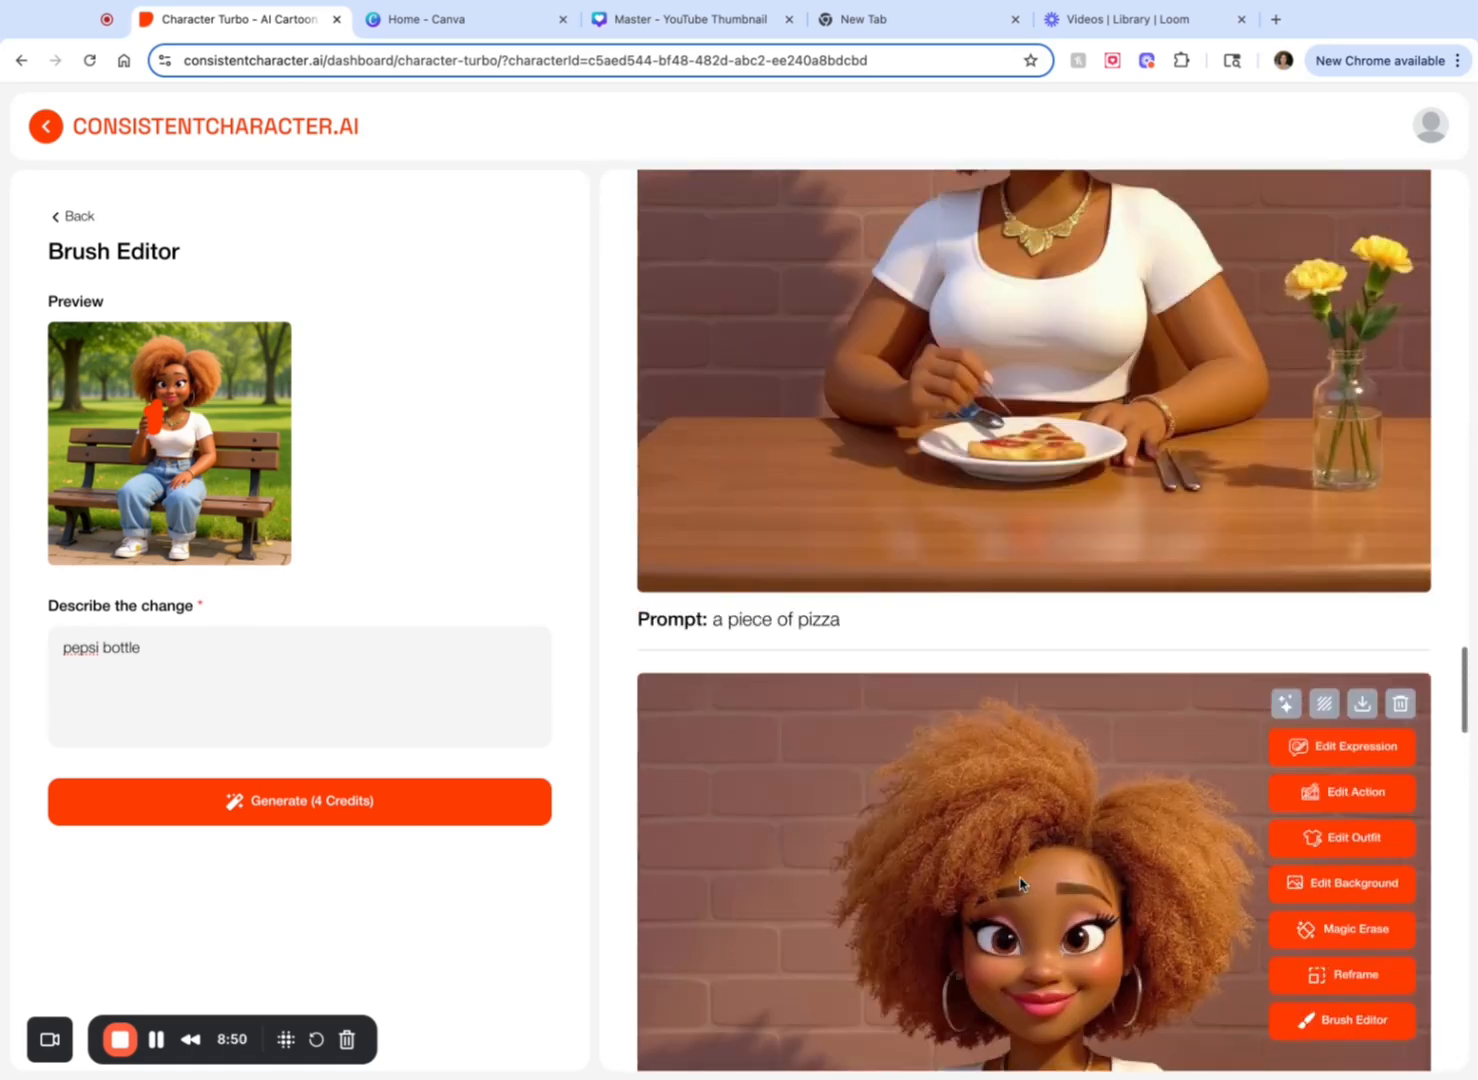
scroll(995, 748, down, 7)
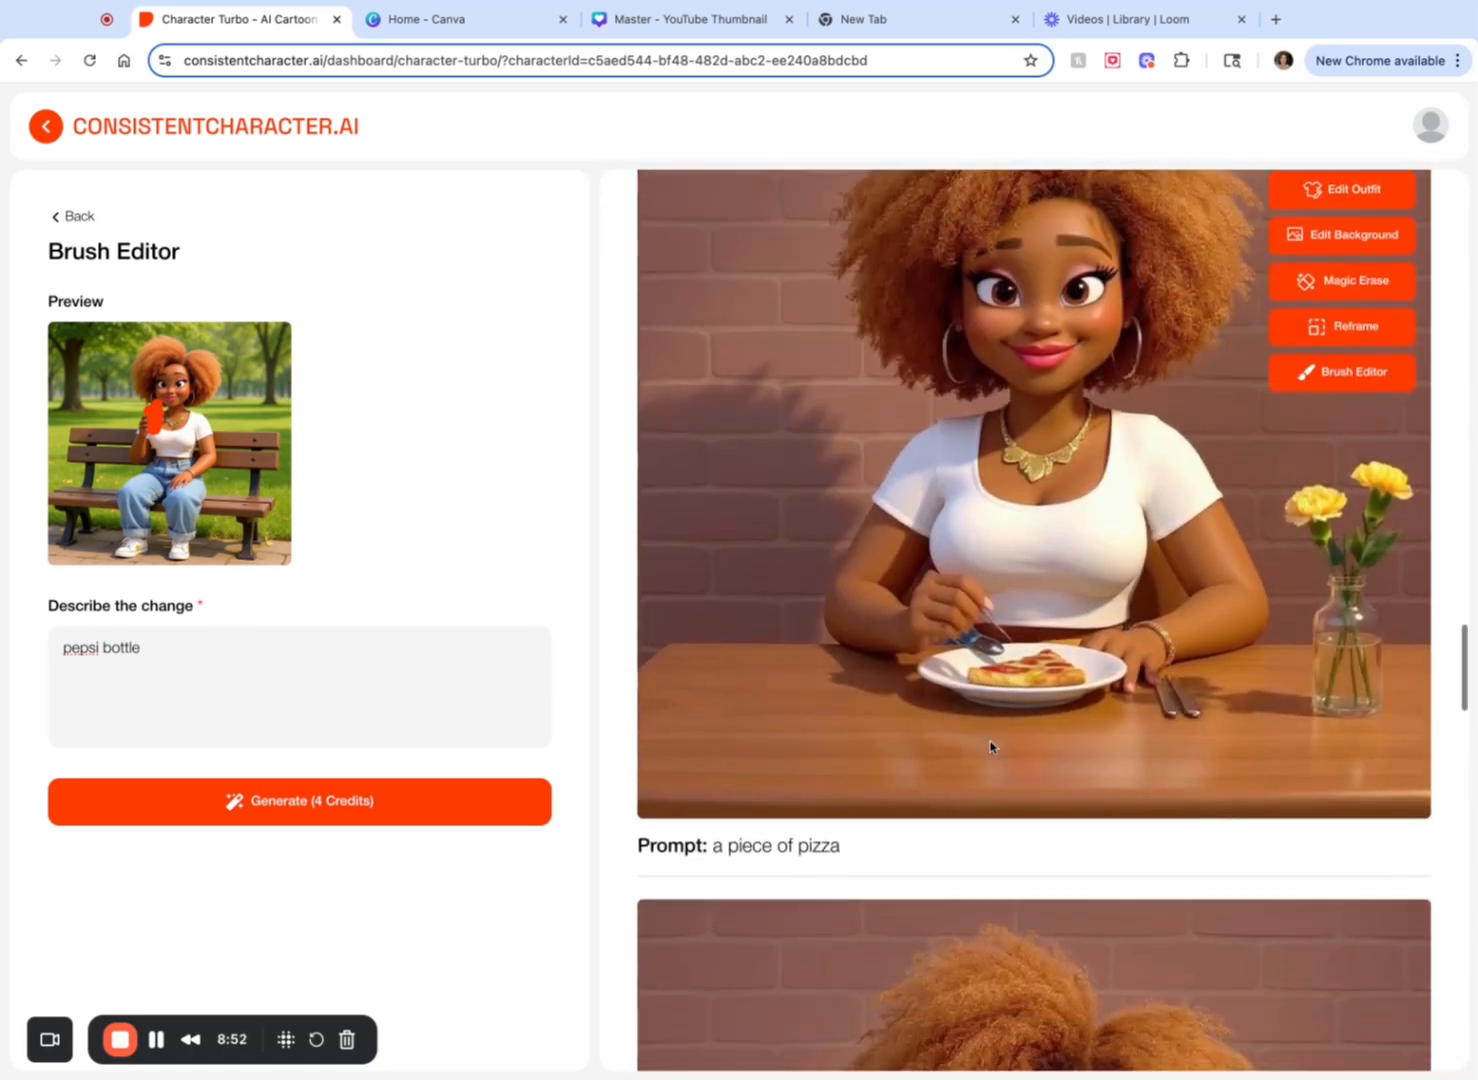